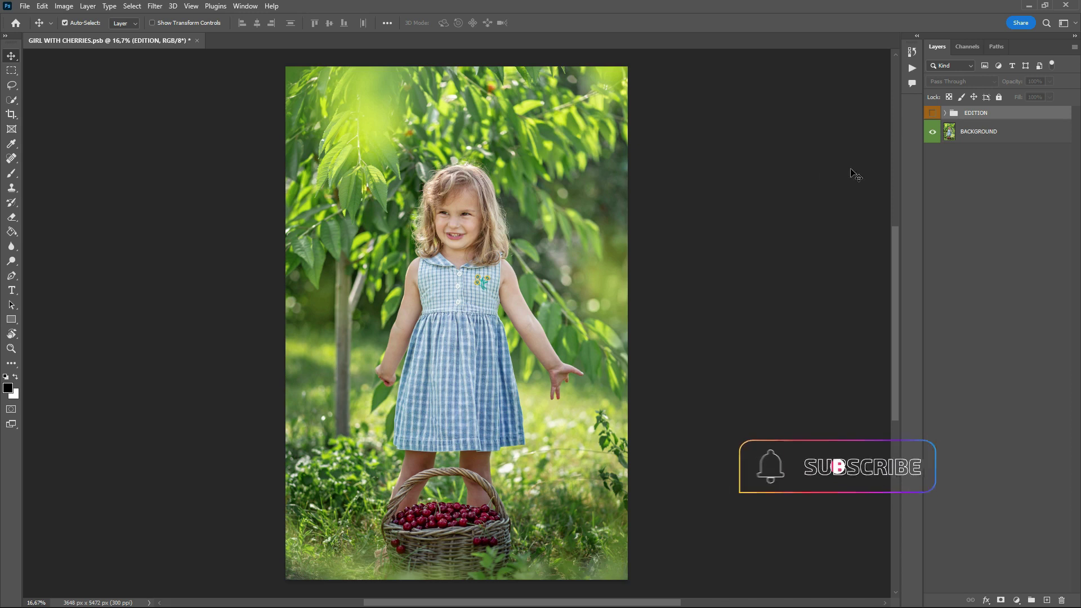
Step: Compare the photo with and without the EDITION group, and expand the group to review its layers
click(933, 114)
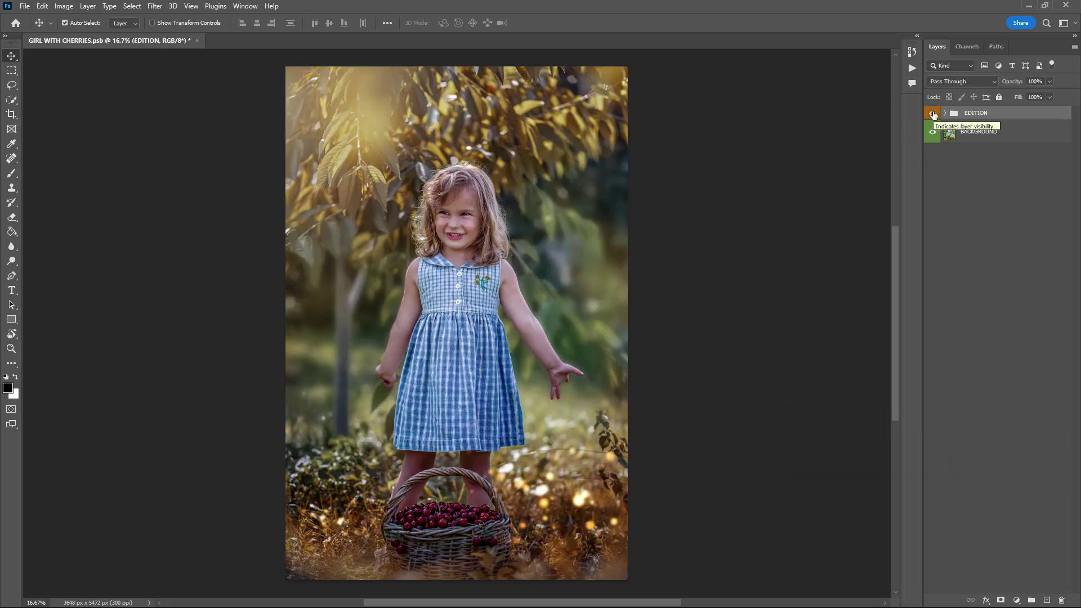
click(932, 115)
click(933, 114)
click(933, 114)
click(933, 114)
click(946, 114)
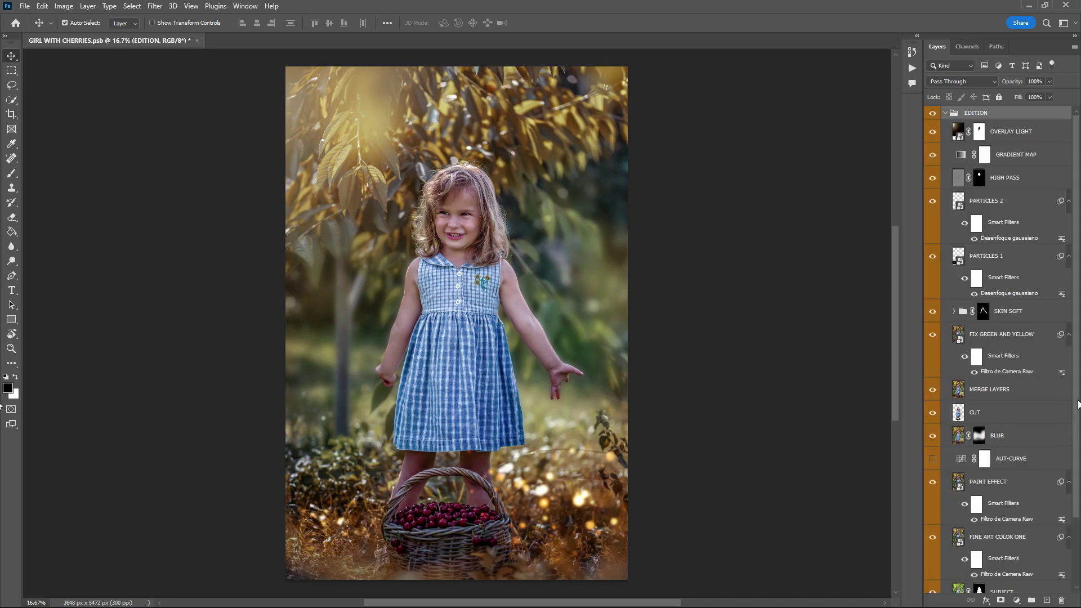
scroll(1079, 398, down, 5)
scroll(1070, 261, up, 5)
Step: Duplicate the BACKGROUND layer into a new document named STEP BY STEP
scroll(1077, 313, down, 3)
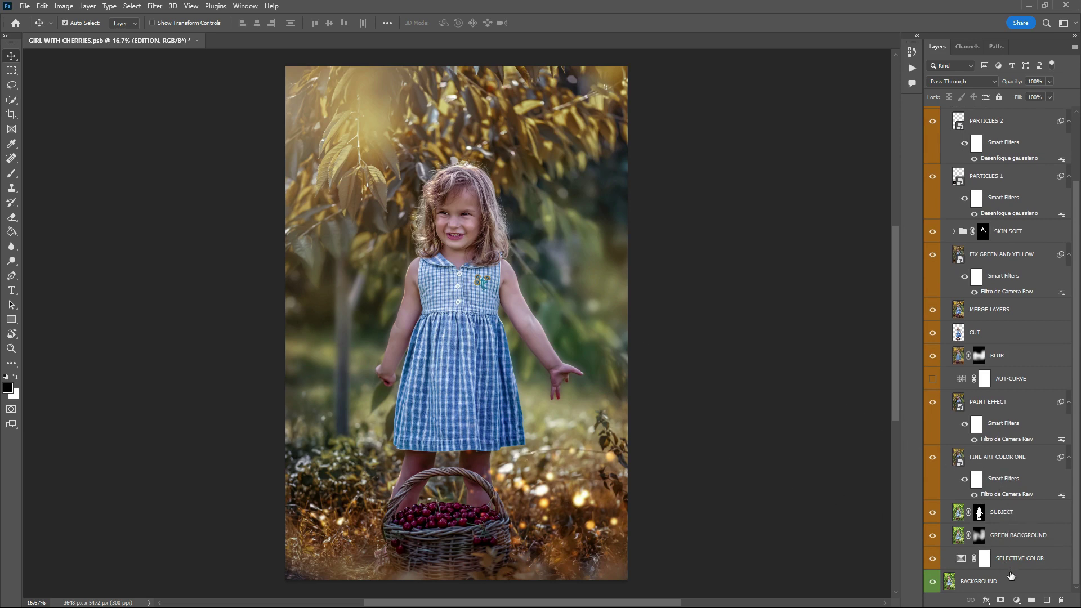
click(1012, 584)
right_click(1012, 581)
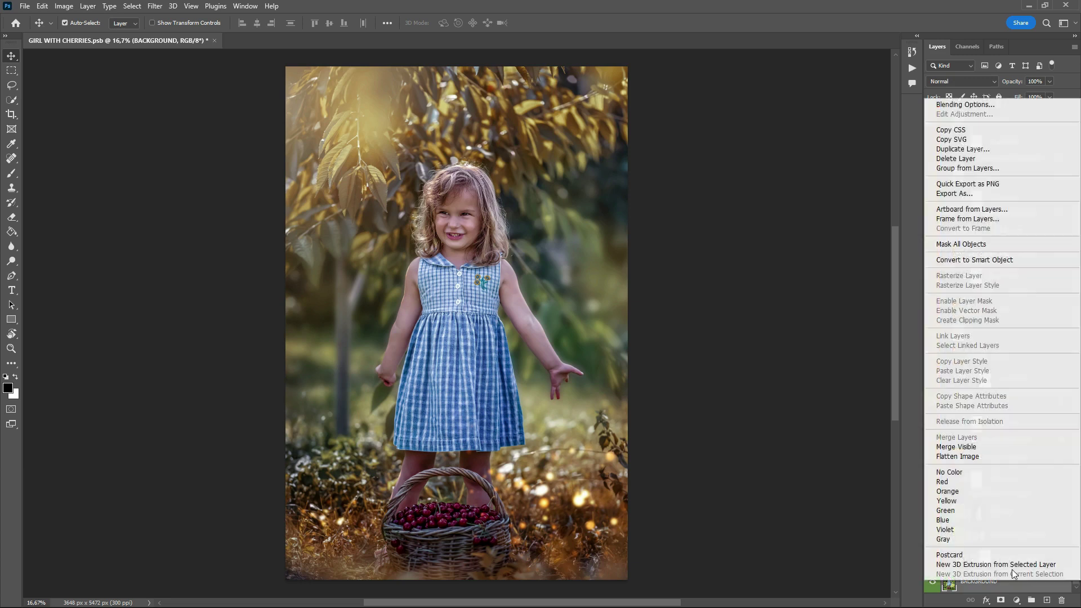
click(967, 150)
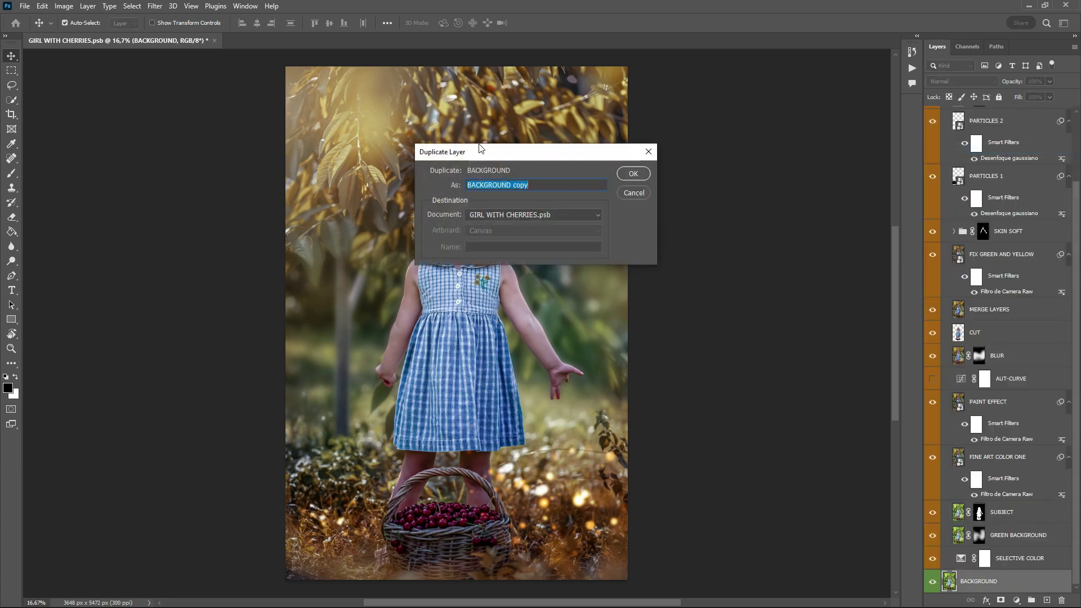
click(522, 215)
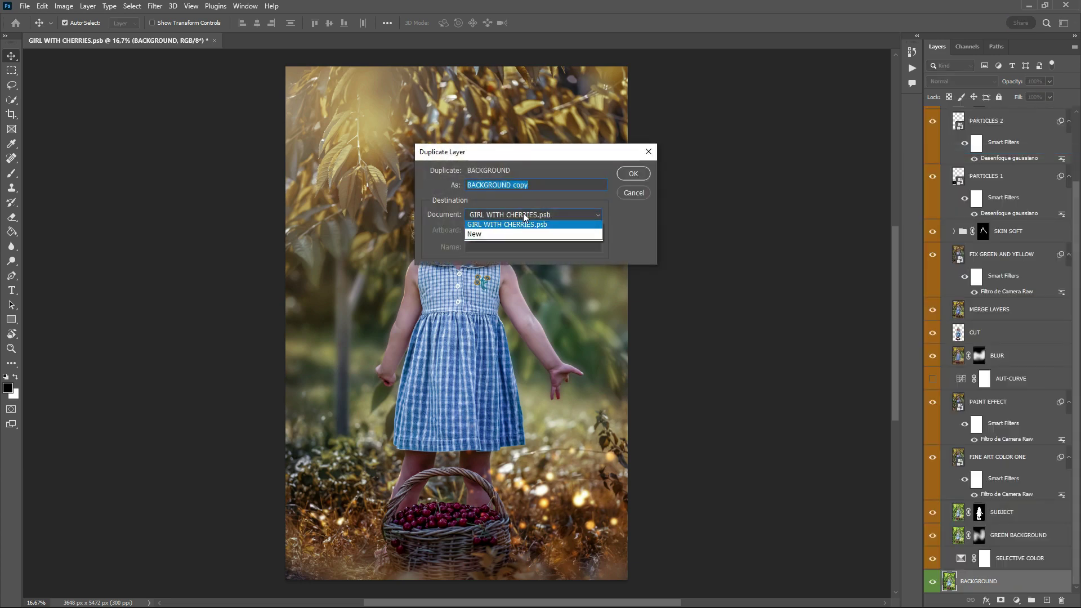
click(510, 235)
click(505, 246)
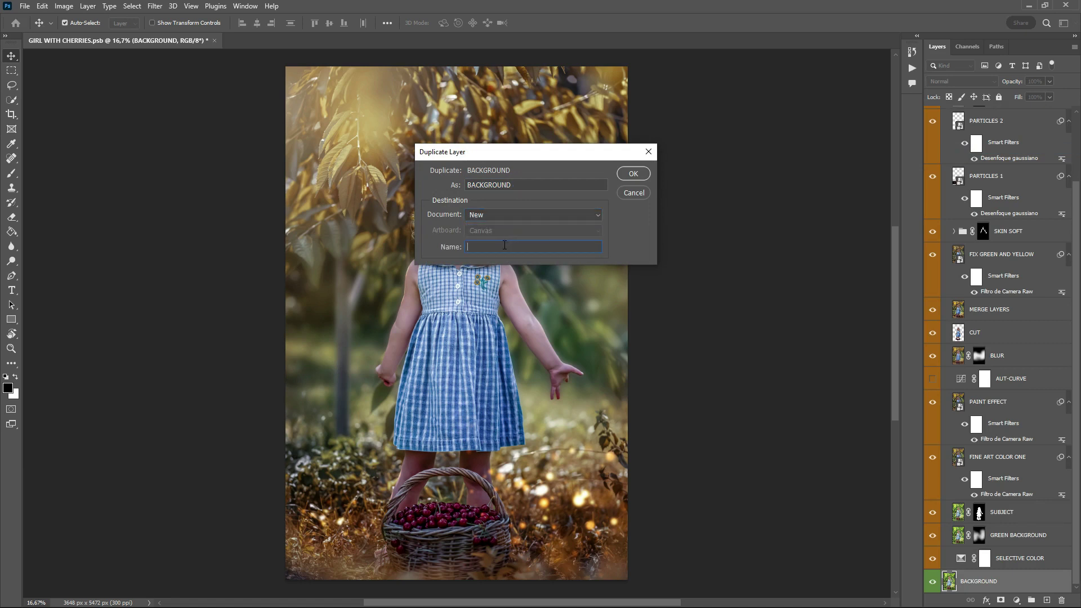
text(STEP BY STEP)
click(633, 174)
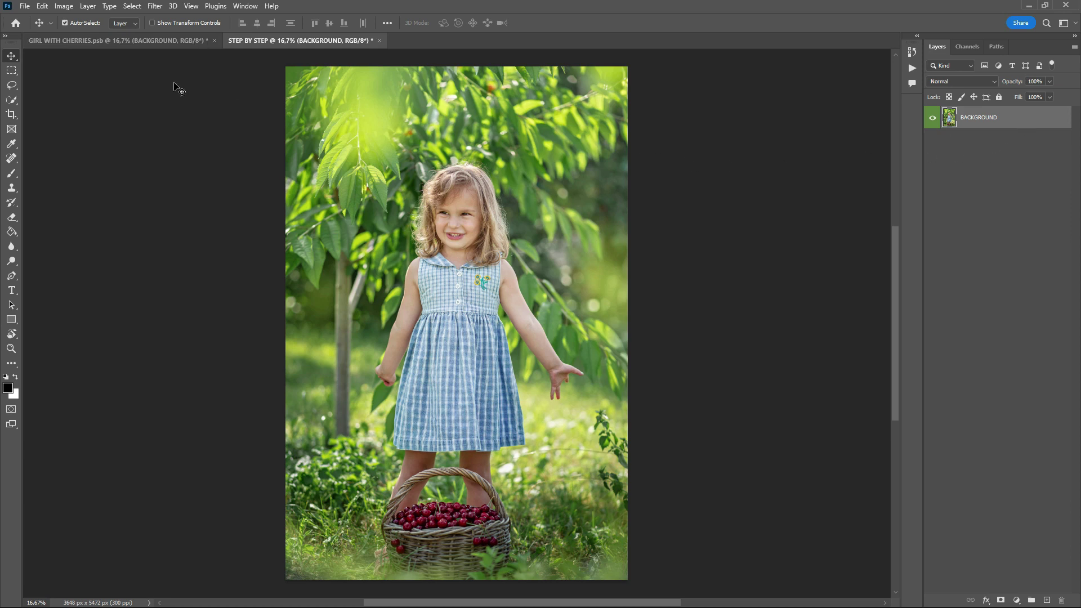
Step: Add a Selective Color adjustment layer in STEP BY STEP with Greens set to cyan -100 and magenta +100
click(137, 43)
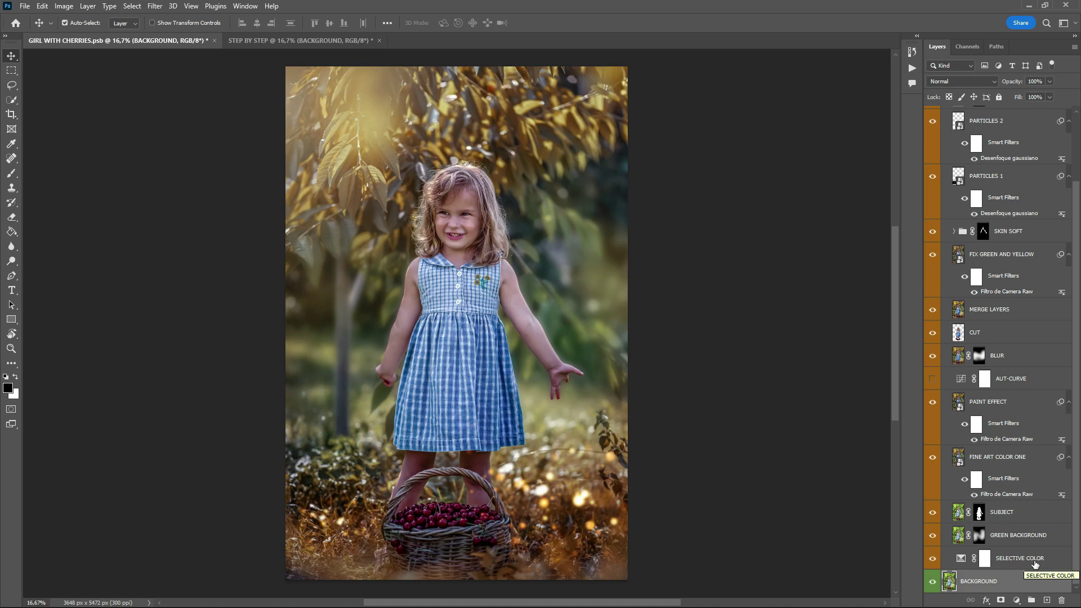
click(295, 42)
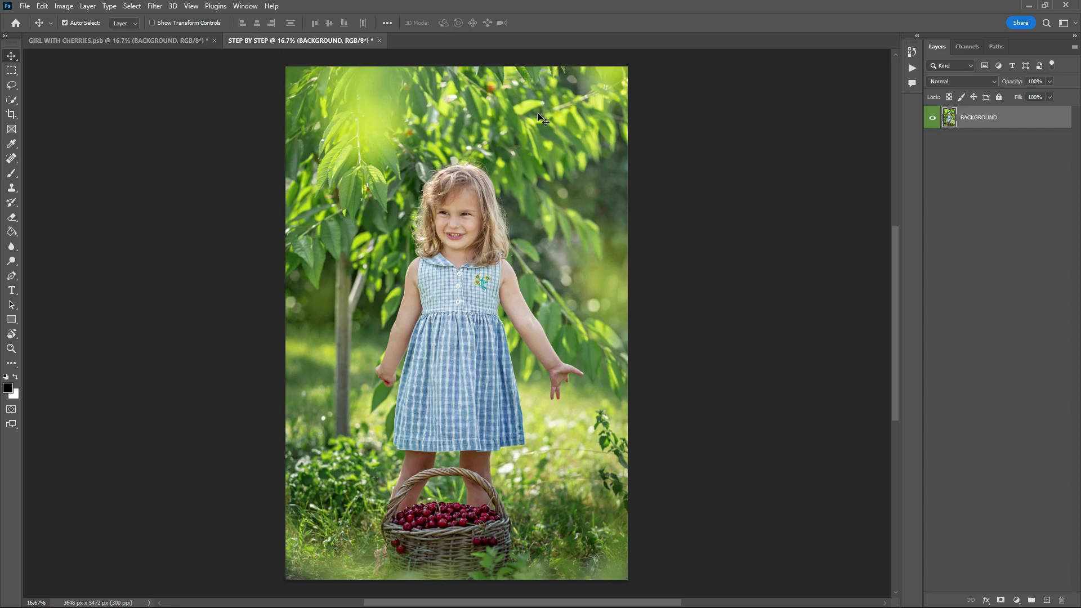
click(1017, 600)
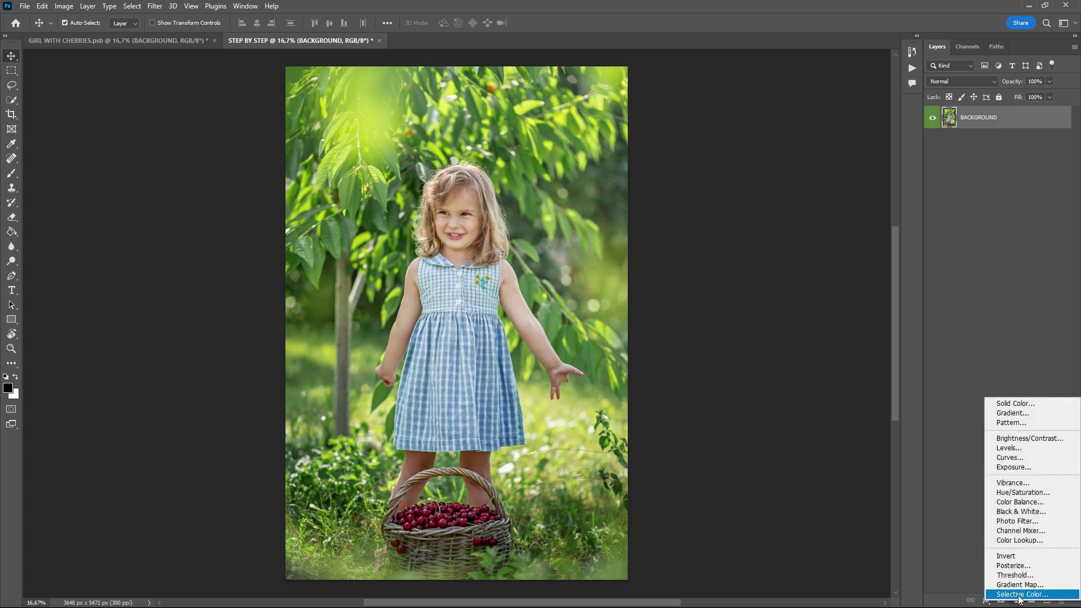
click(1020, 596)
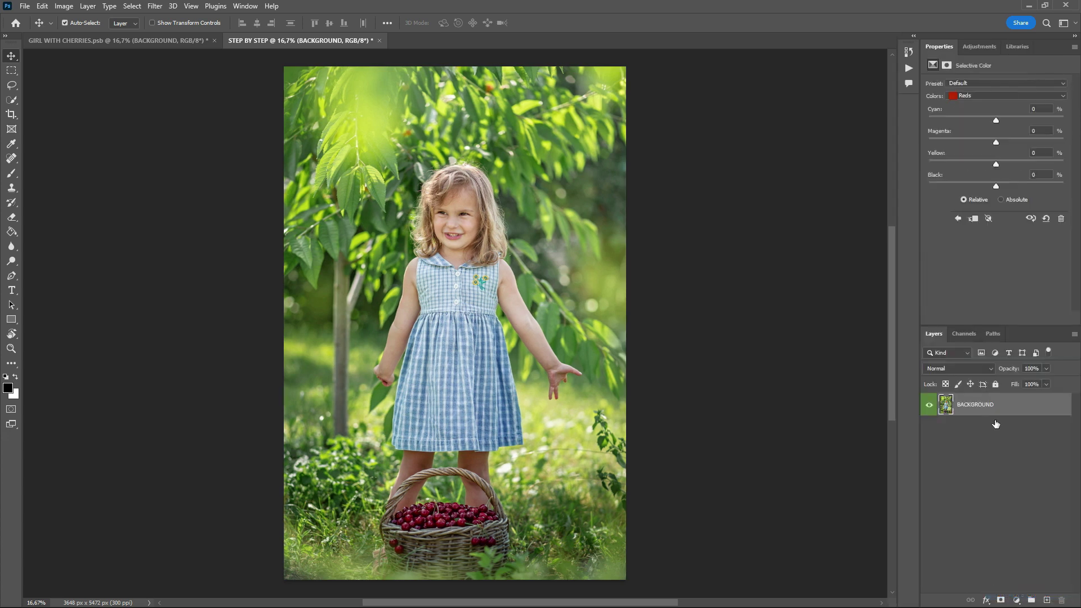
click(980, 94)
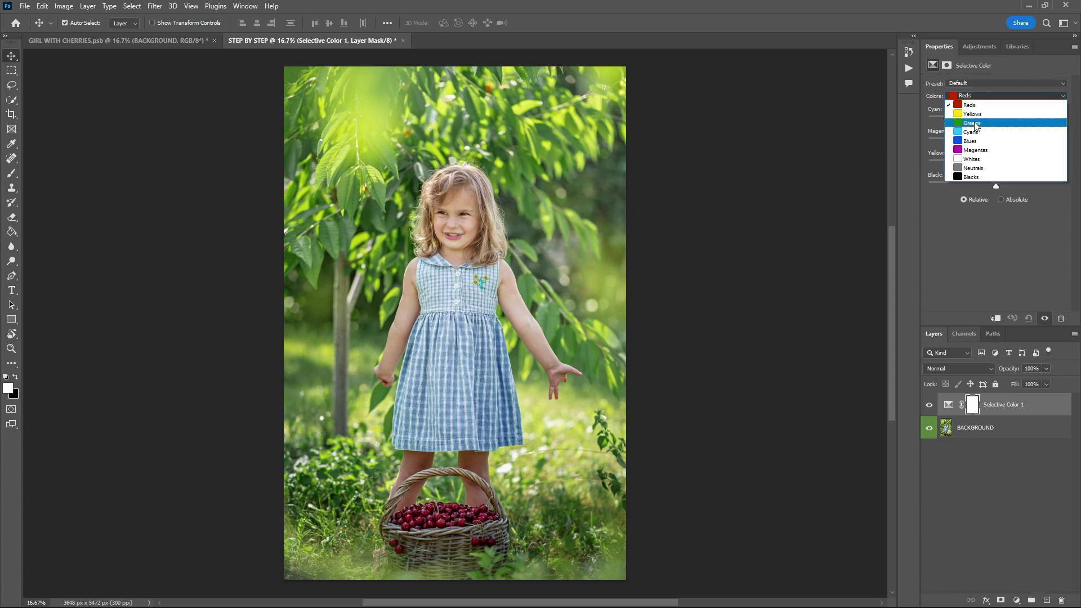
click(975, 123)
drag(996, 116, 922, 116)
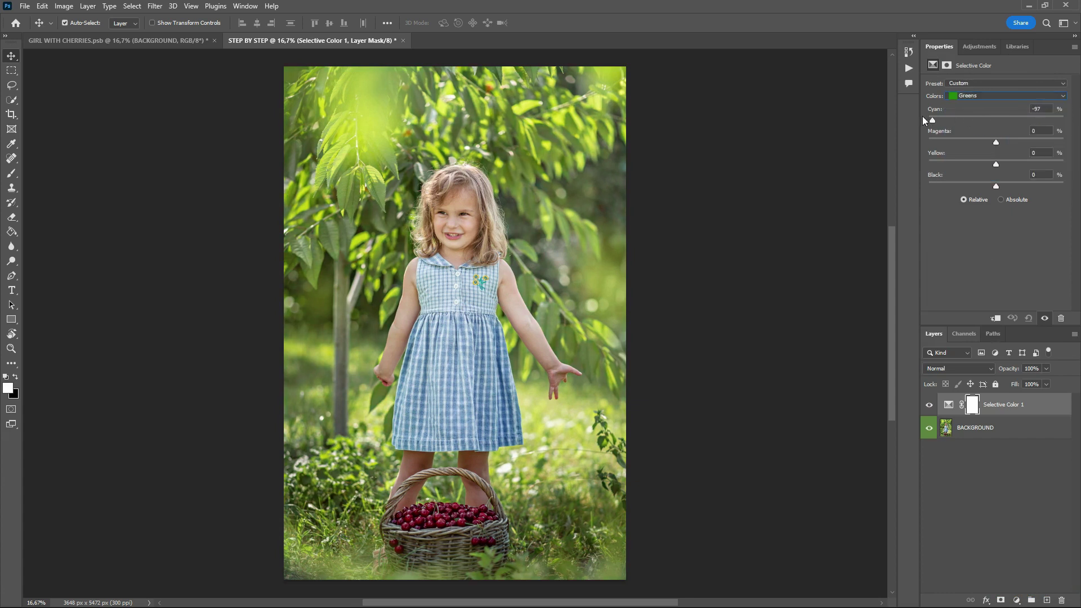
drag(1002, 140, 1068, 136)
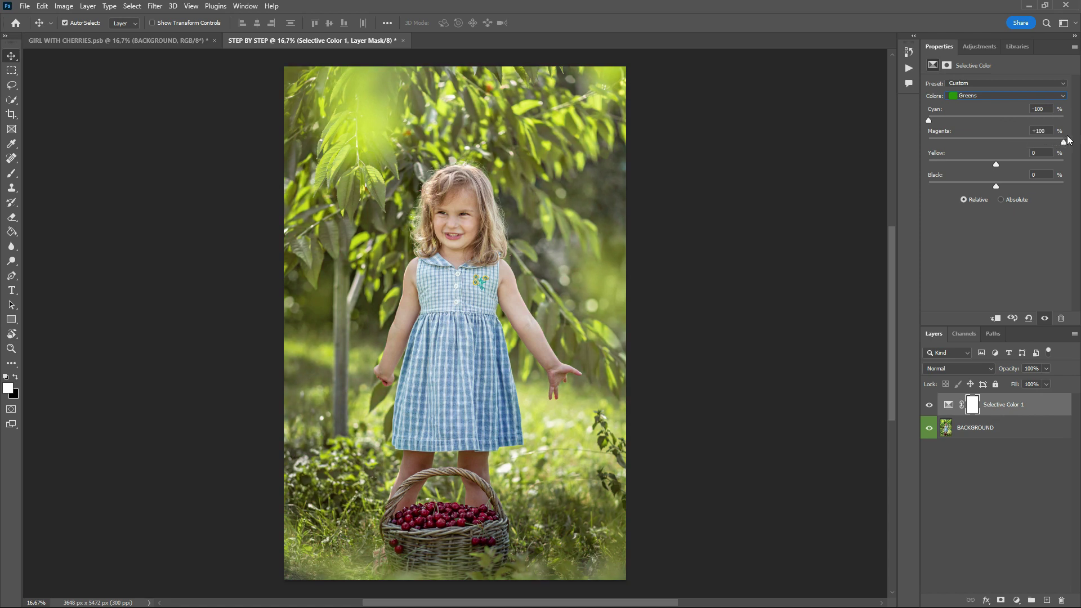
Step: Set the Selective Color Yellows to cyan -77 and magenta +50, and compare the result with the finished GIRL WITH CHERRIES edit
click(1008, 96)
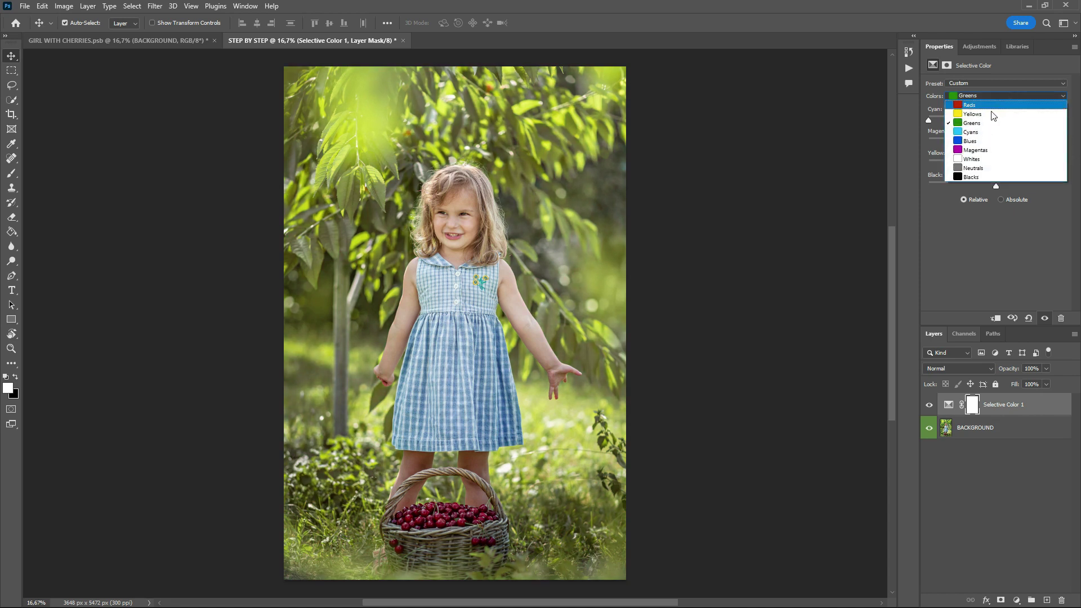
click(989, 114)
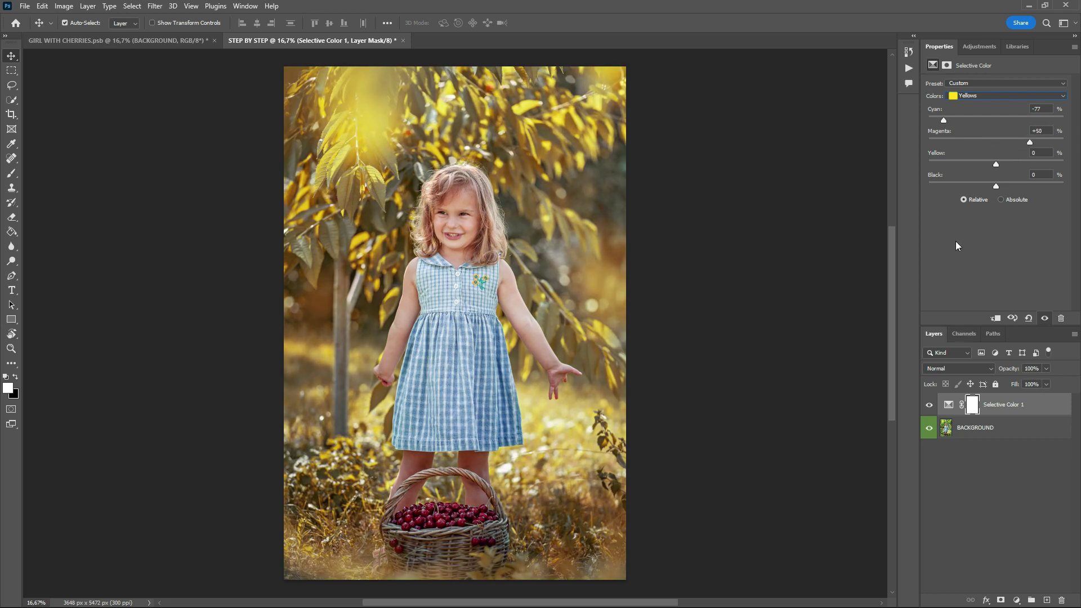
click(175, 41)
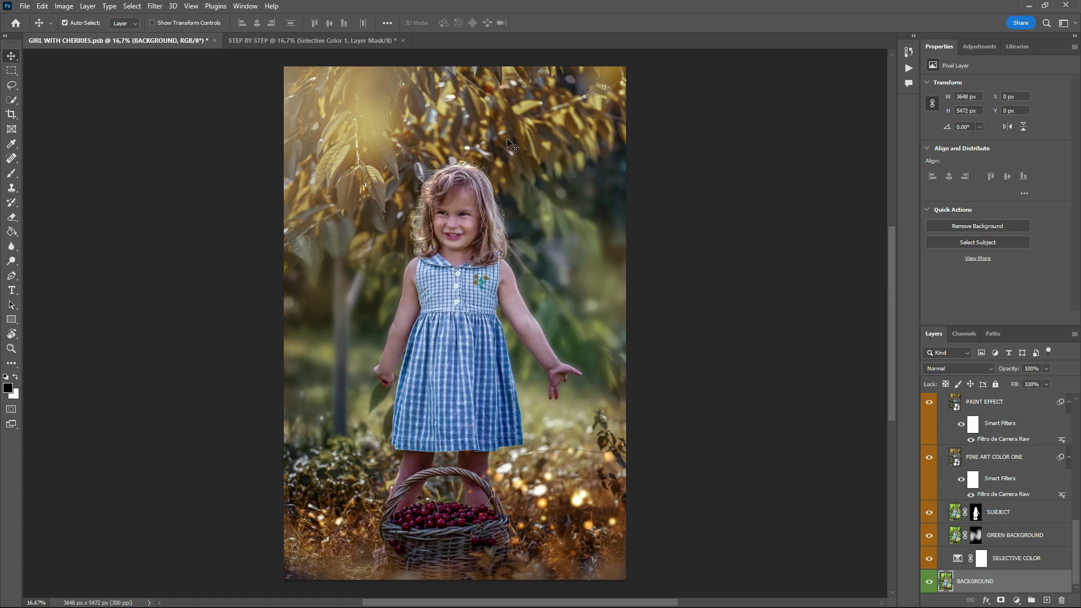
click(301, 41)
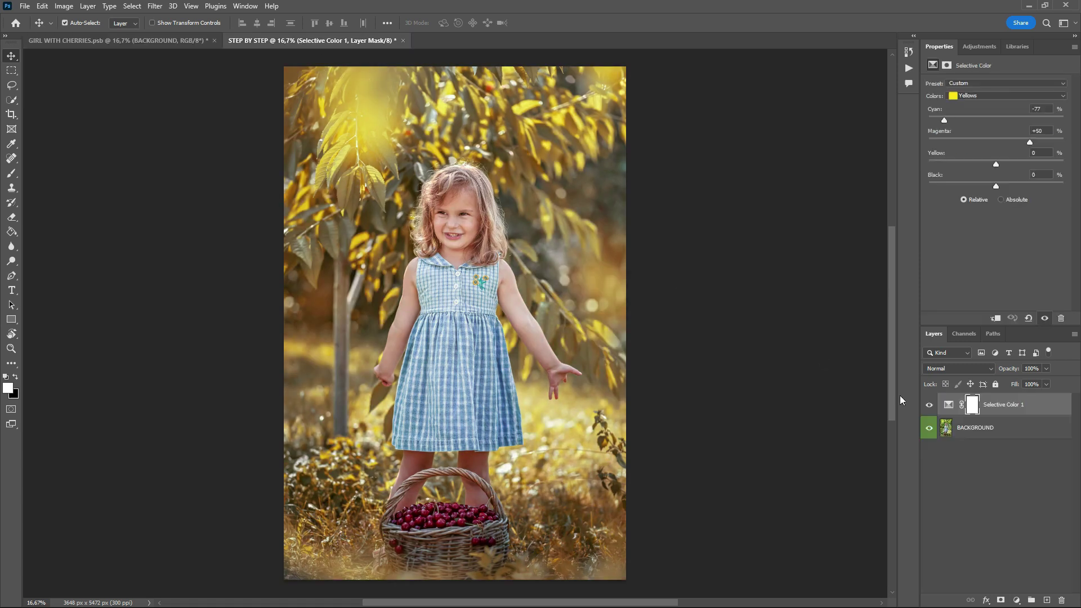
Step: Duplicate the BACKGROUND layer above the Selective Color adjustment and hide the copy with an inverted black layer mask
click(1010, 433)
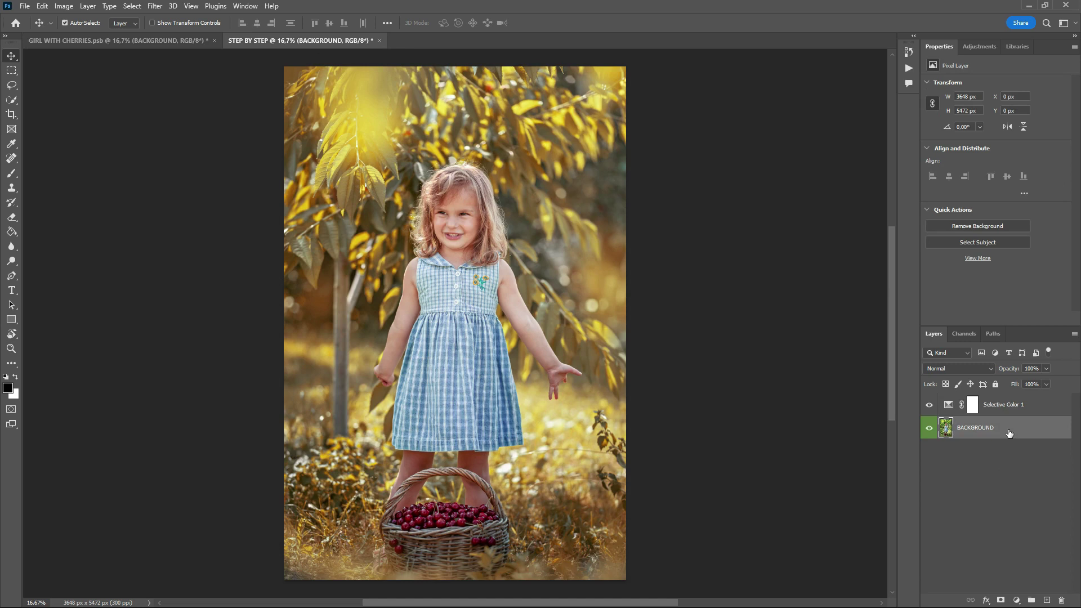
key(ctrl+j)
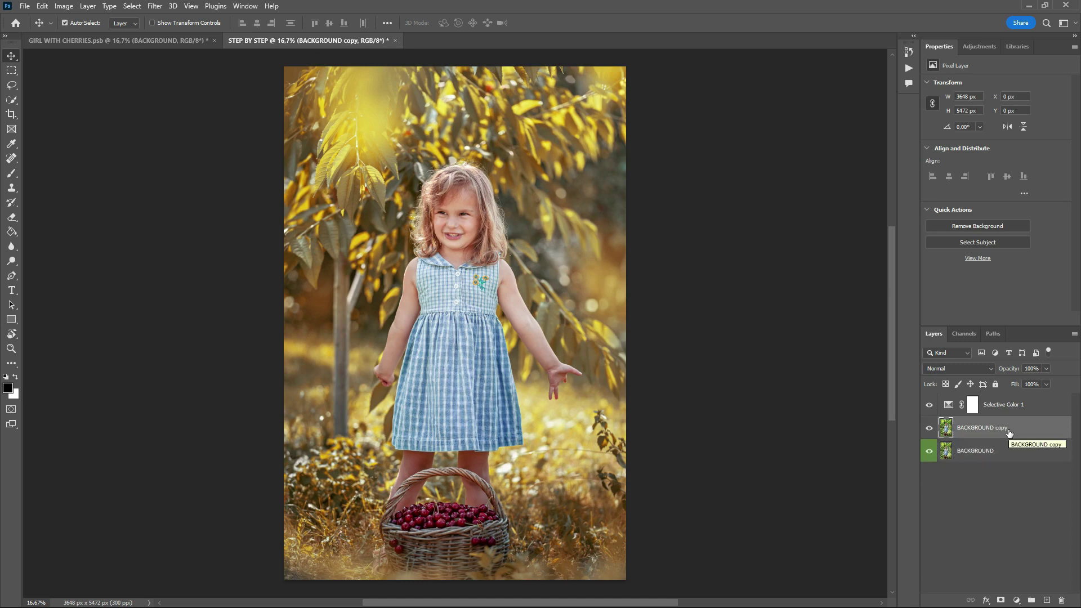
drag(1010, 432, 1011, 401)
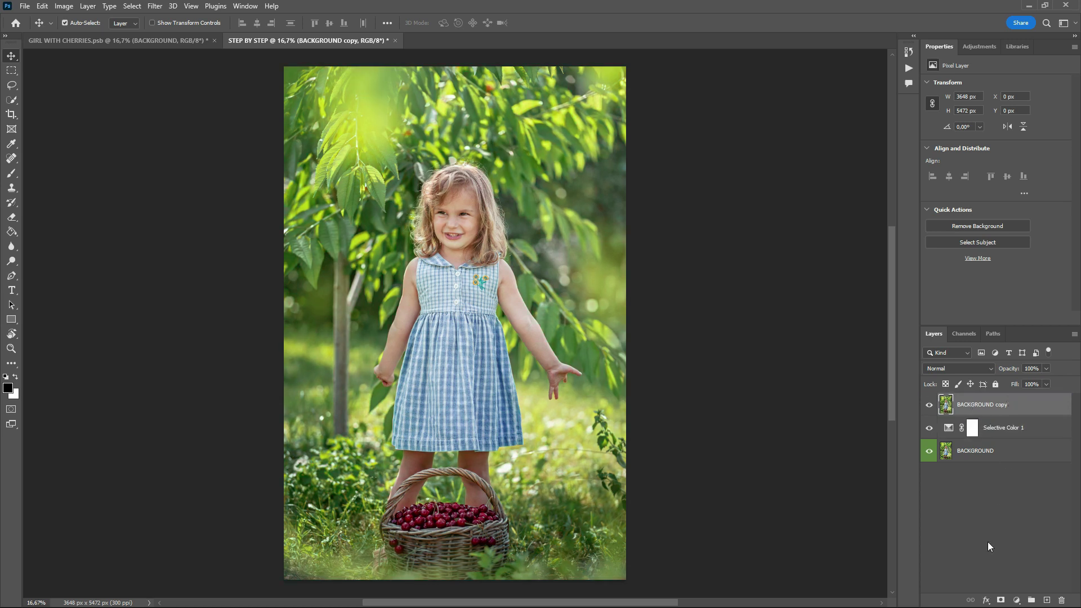
click(1000, 600)
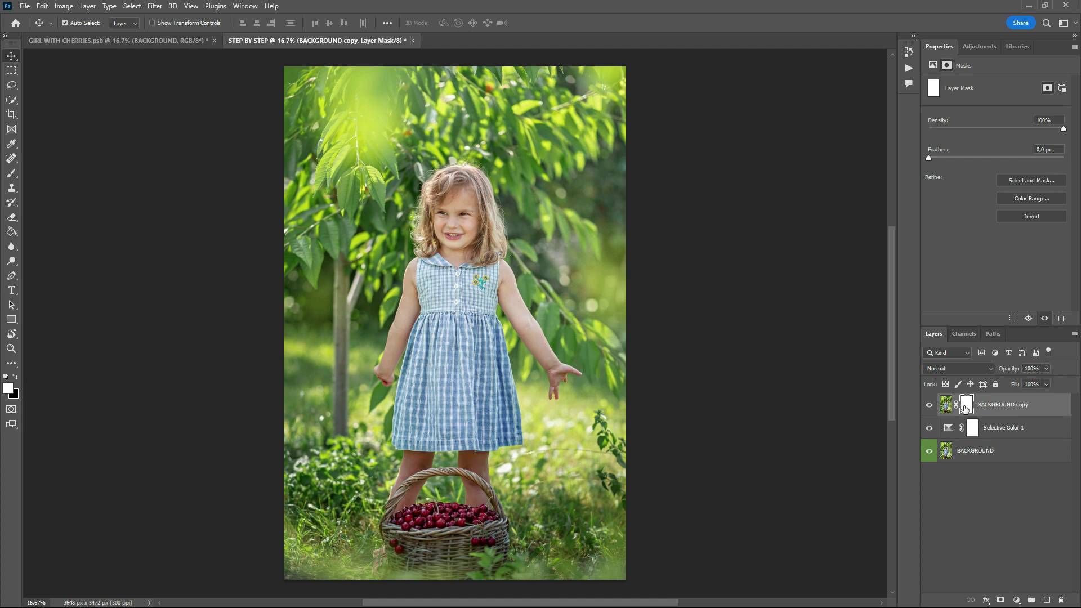
key(ctrl+i)
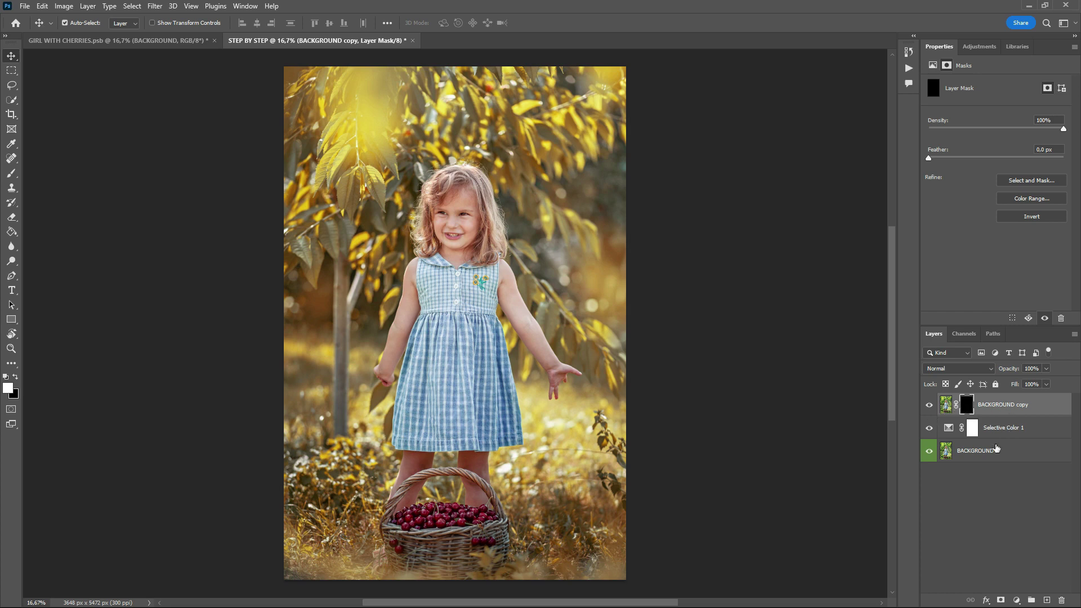
Step: Place a second BACKGROUND copy at the top of the layer stack and mask it to the automatically selected subject
click(976, 457)
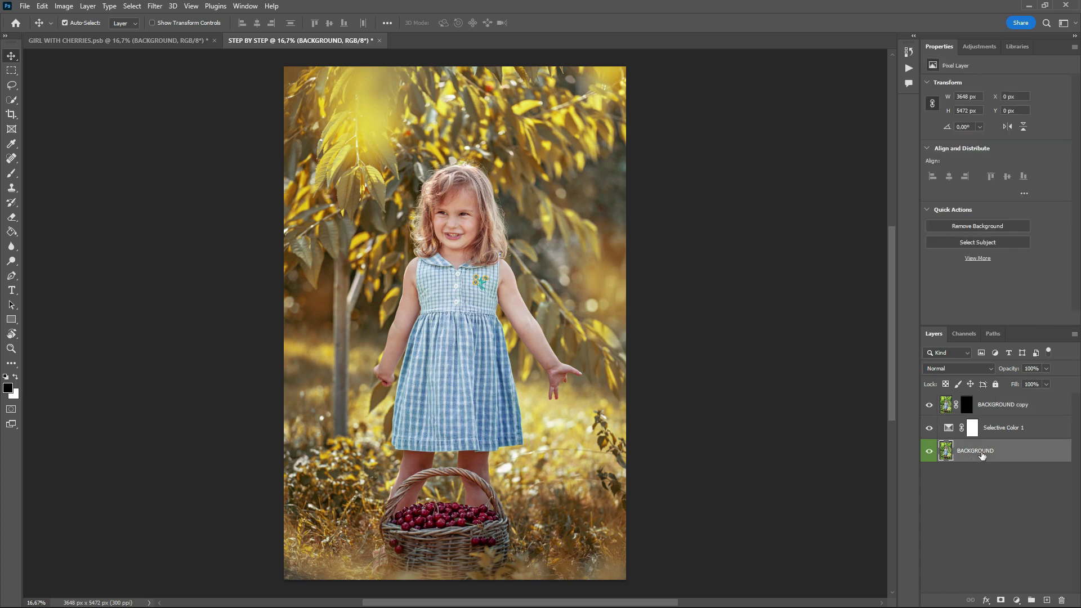
key(ctrl+j)
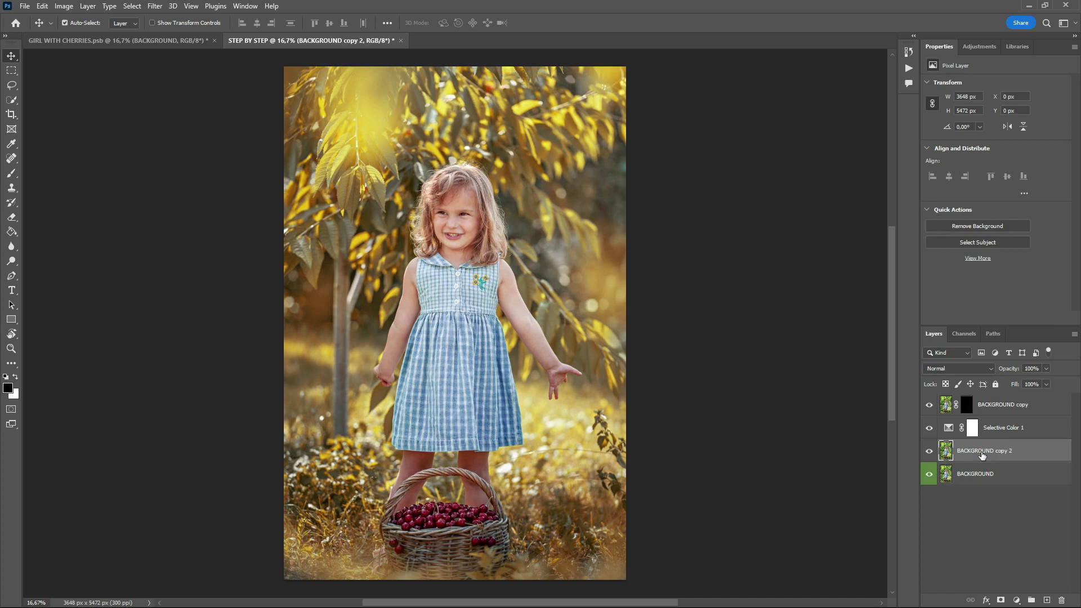
drag(982, 455, 987, 399)
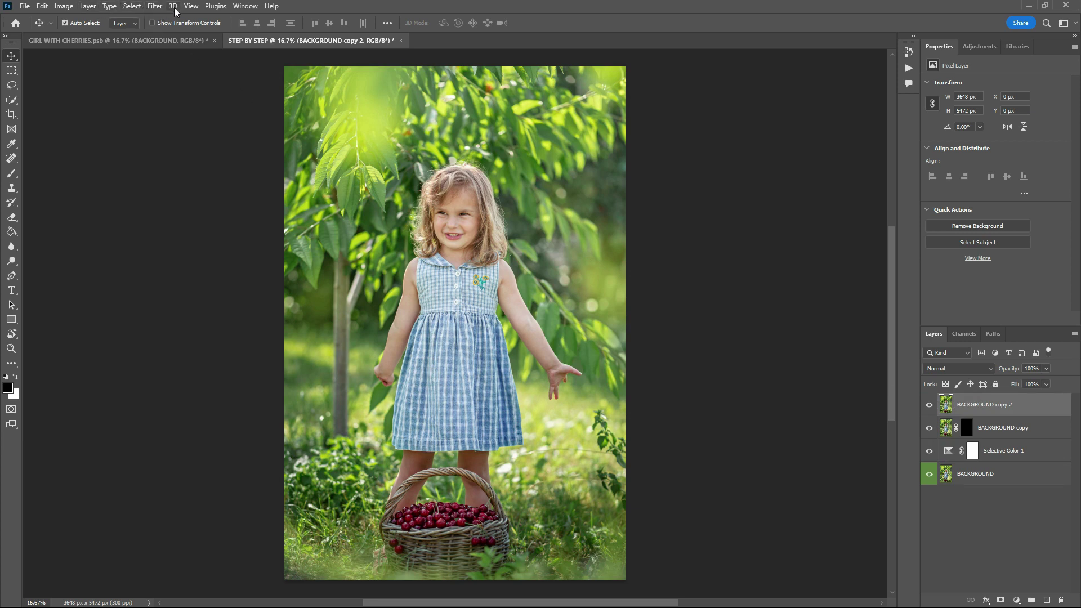
click(134, 6)
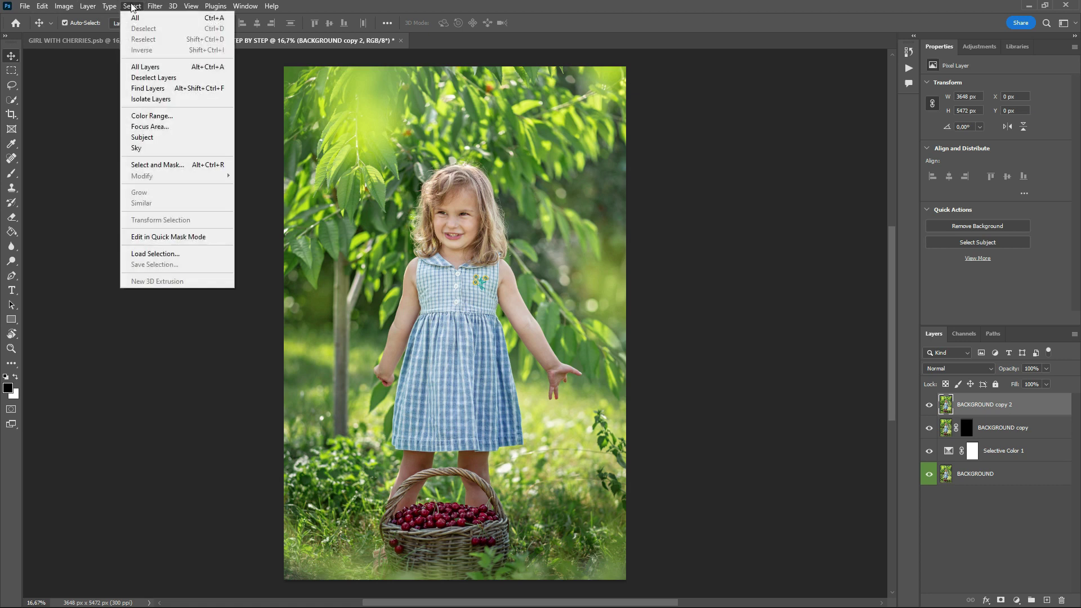
click(141, 139)
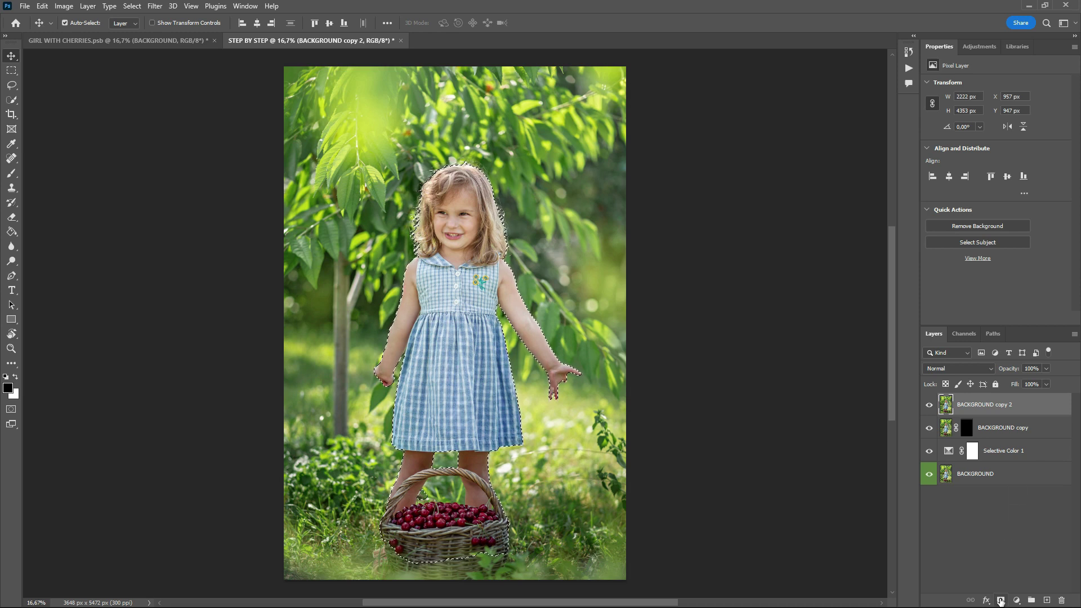
click(1001, 600)
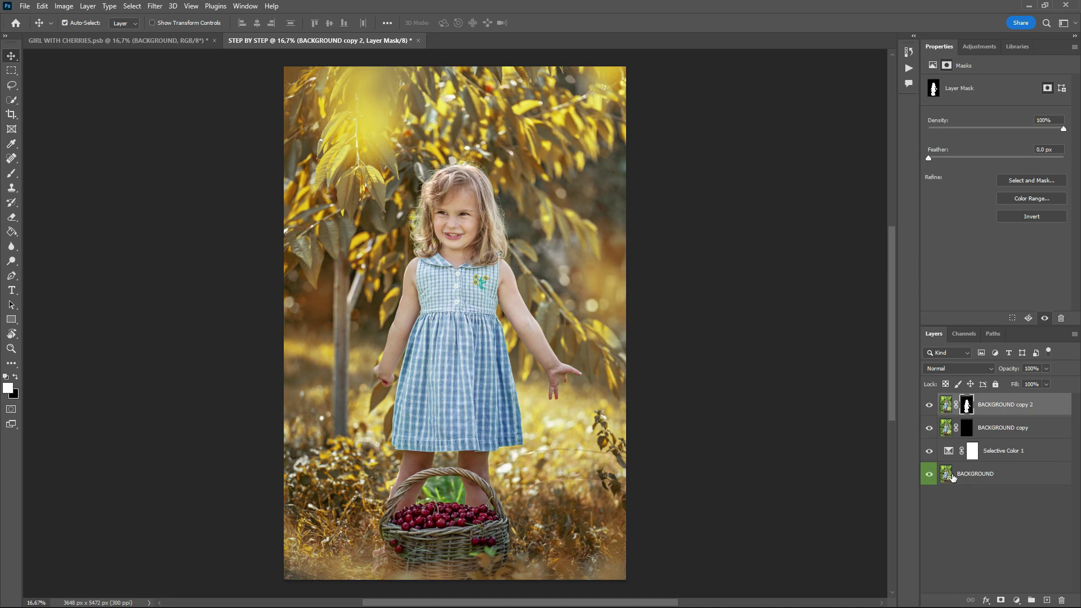
click(929, 405)
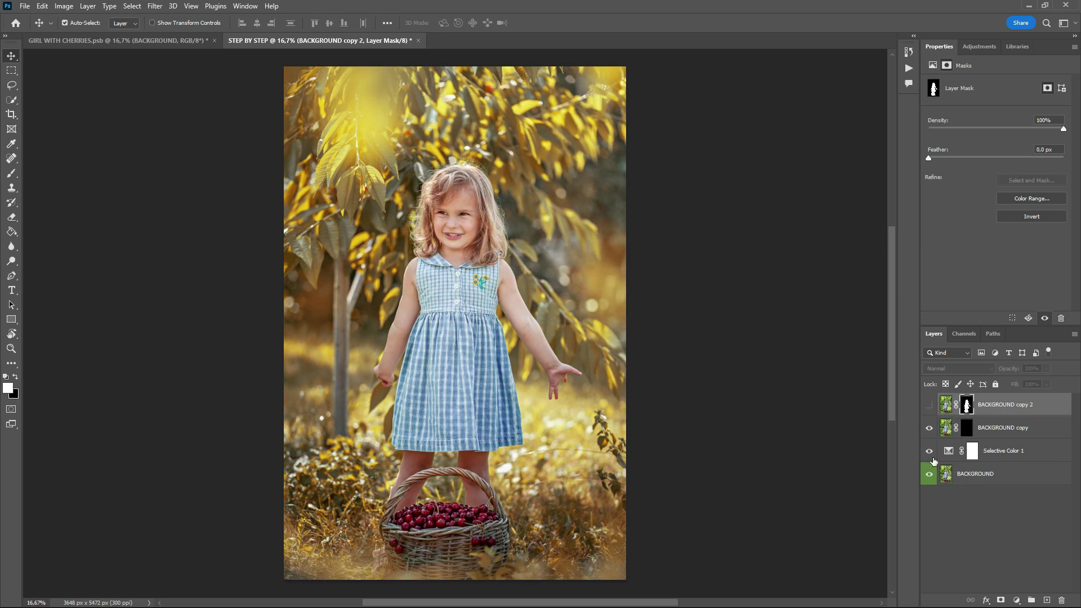
click(929, 426)
click(929, 406)
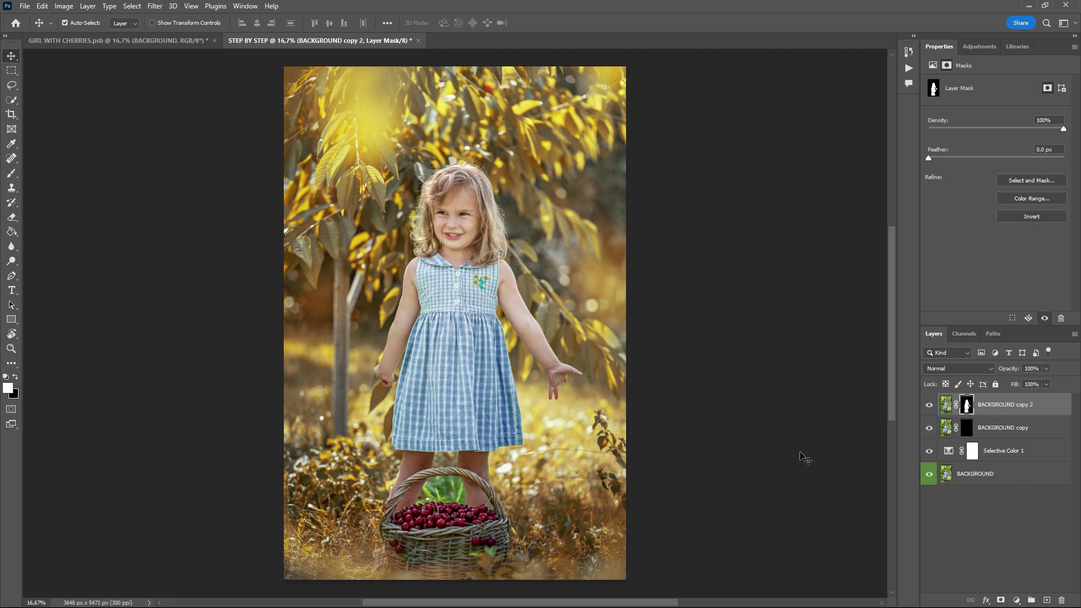
Step: Rename the background copy with the black mask as GREEN BACKGROUND
double_click(992, 428)
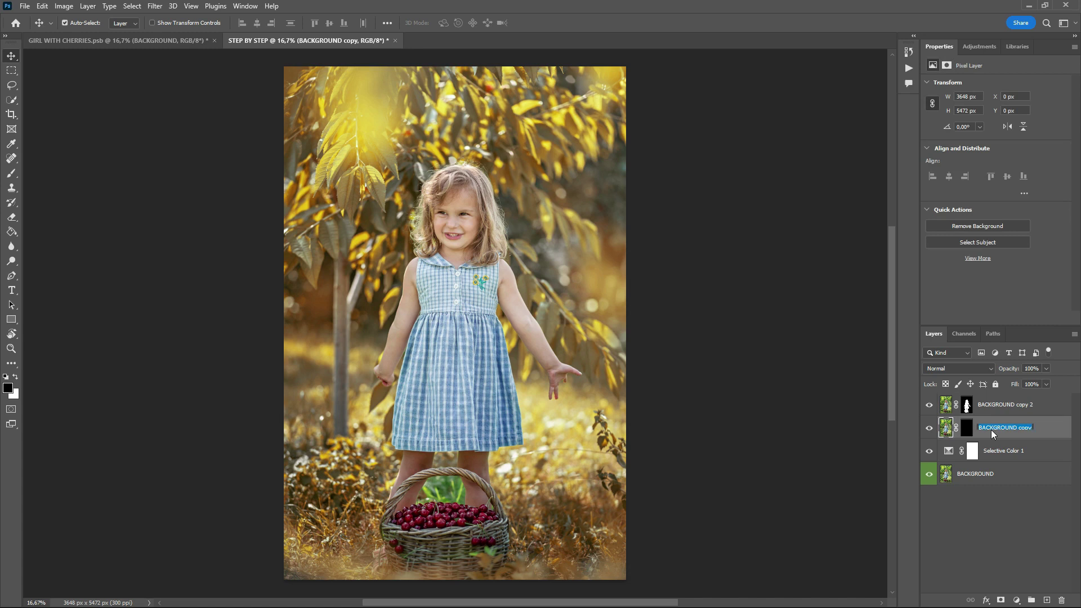
text(GREEN BACKGROUND)
key(Return)
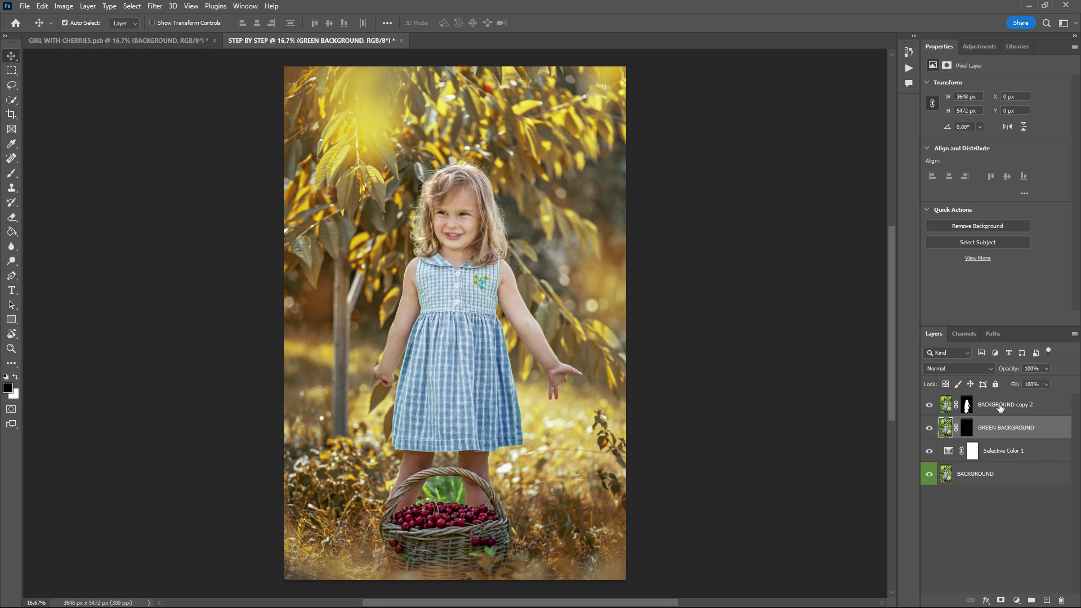
Step: Rename the subject-masked background copy at the top of the stack as CUT
double_click(1000, 404)
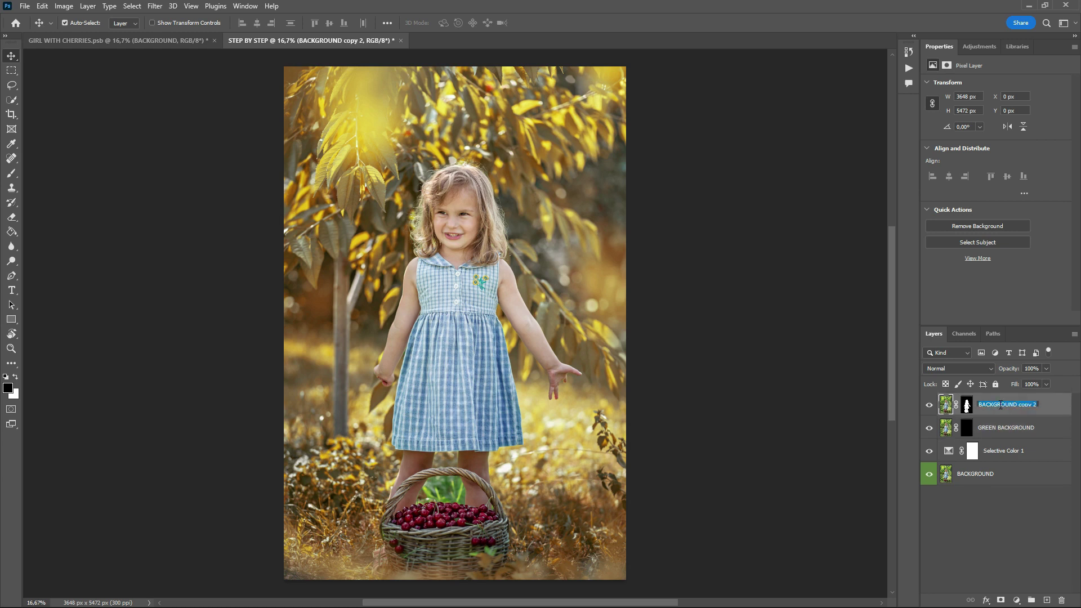
text(CUT)
key(Return)
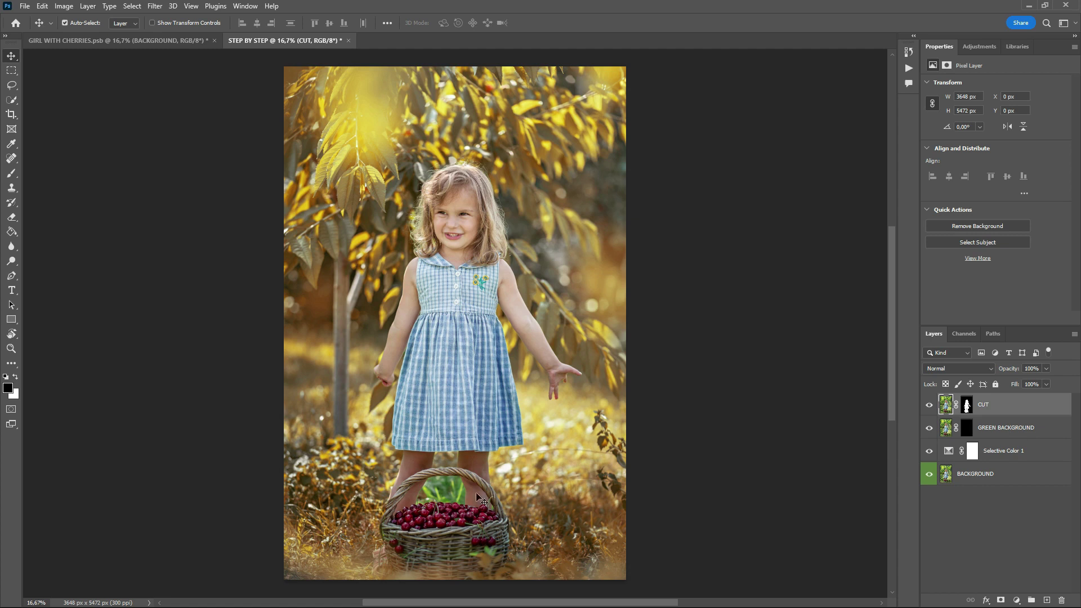
Step: Target the CUT layer's mask and set up a soft round brush of 117 px for work around the basket
click(11, 349)
click(472, 420)
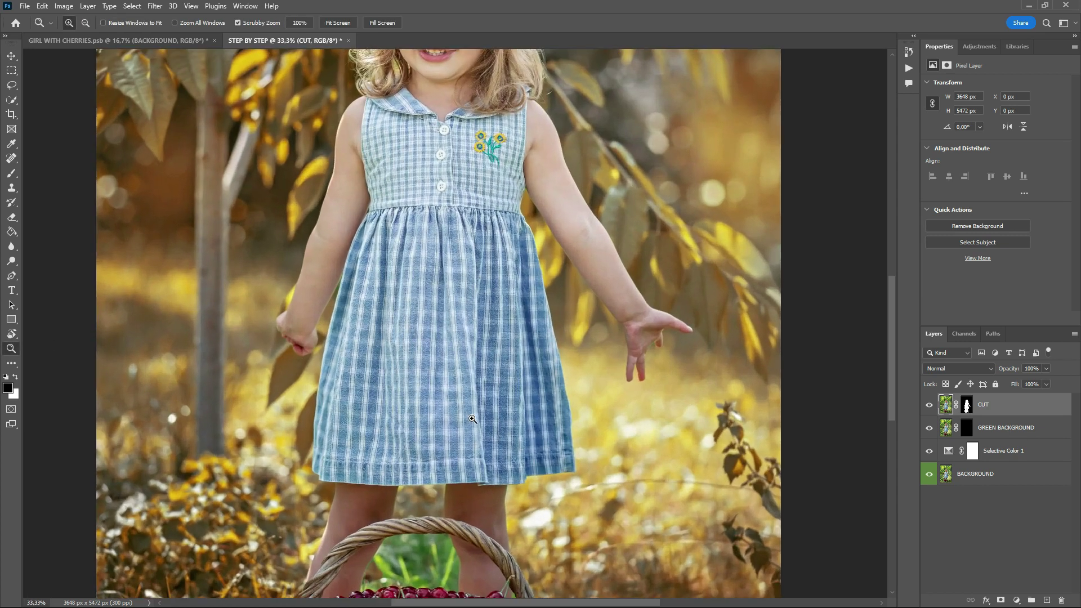
click(473, 419)
drag(493, 458, 515, 202)
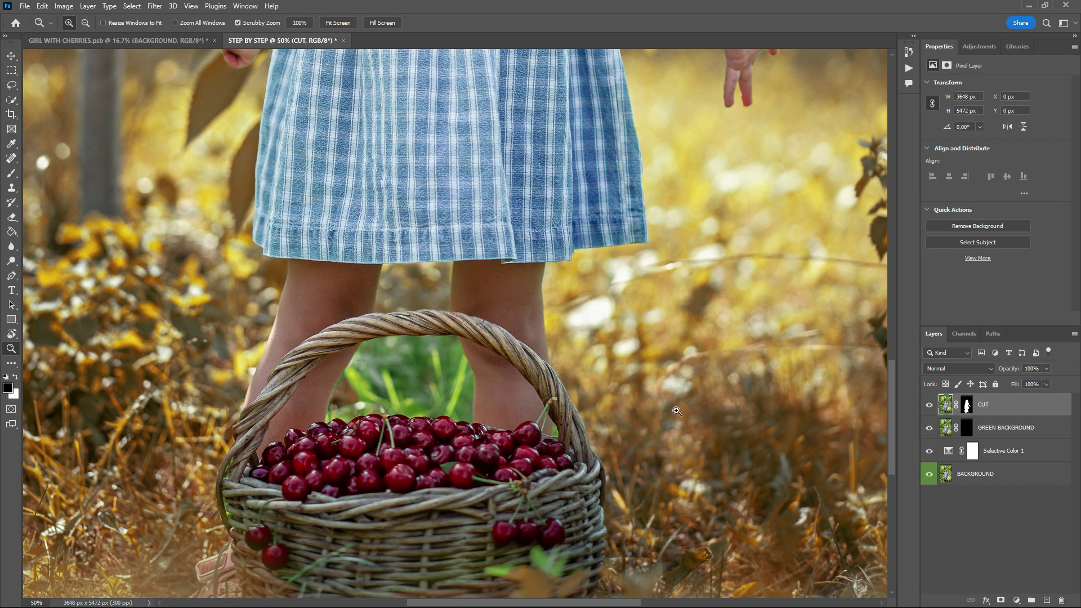
click(967, 405)
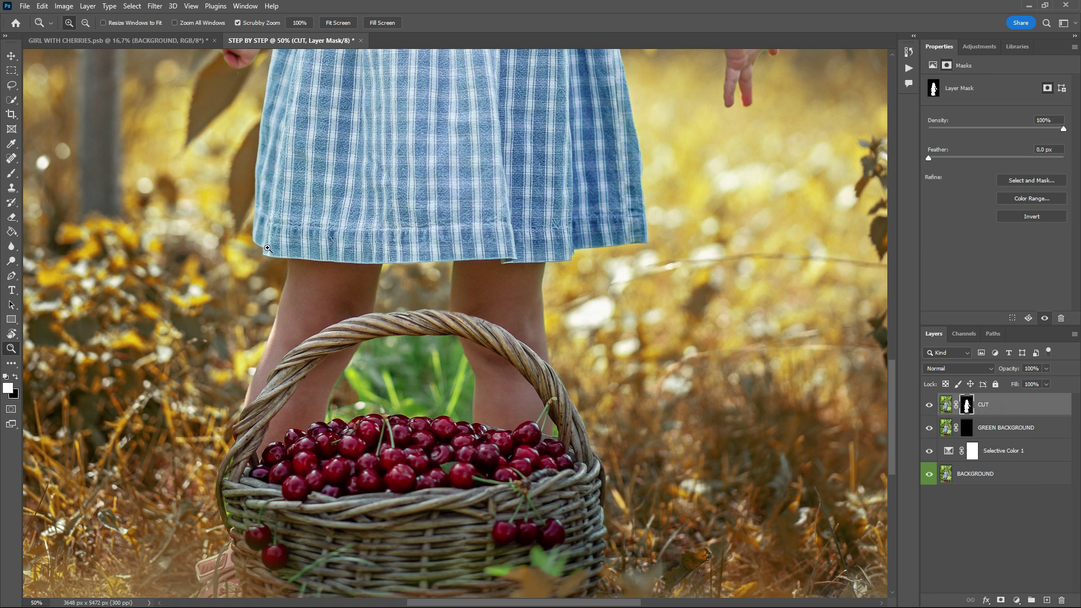
click(12, 173)
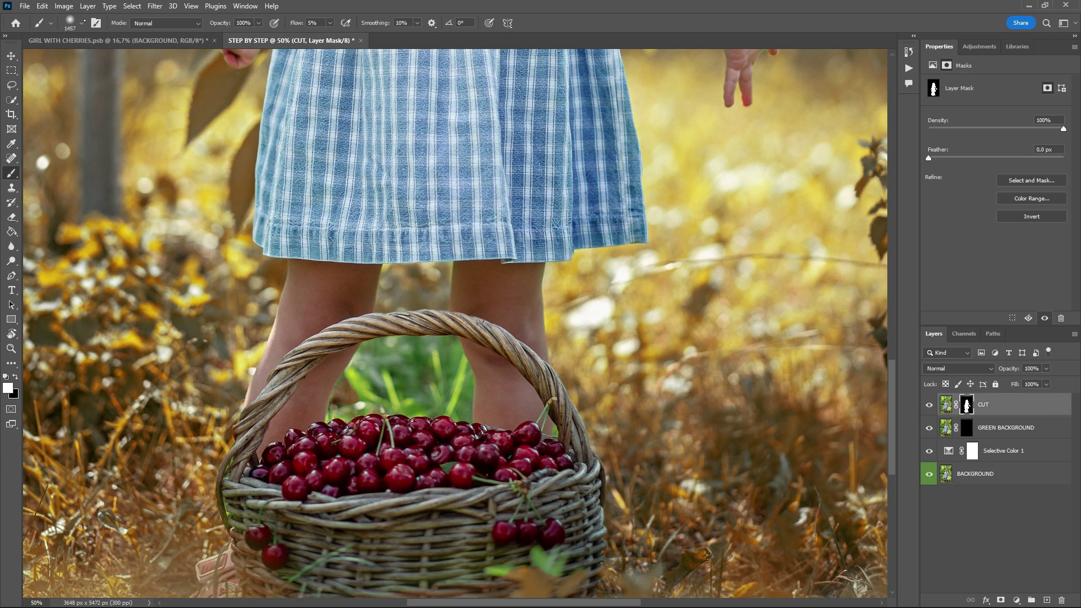
click(82, 22)
click(89, 58)
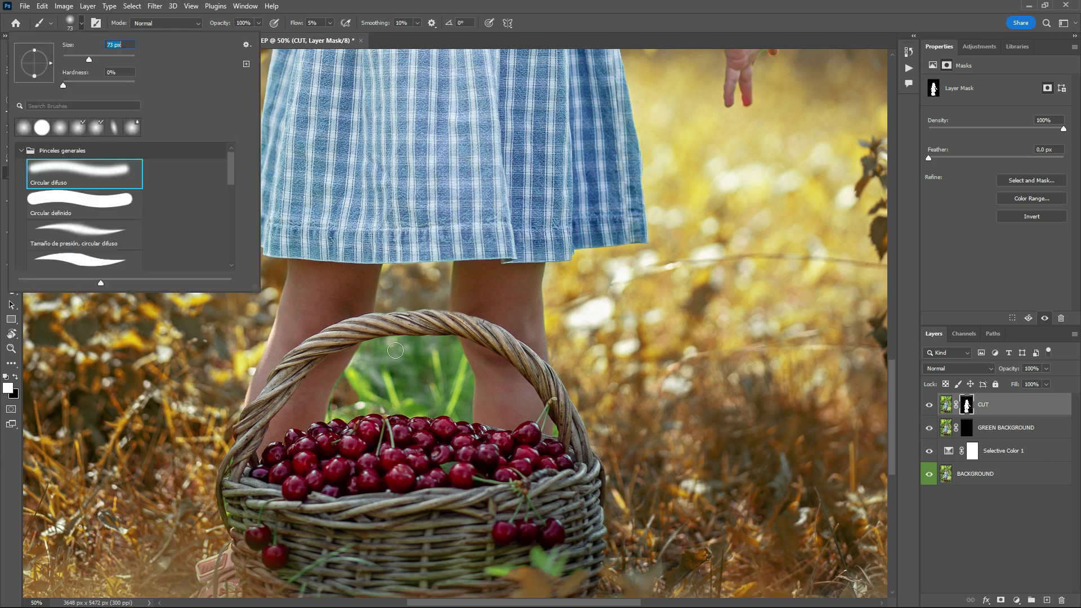
click(102, 58)
click(602, 21)
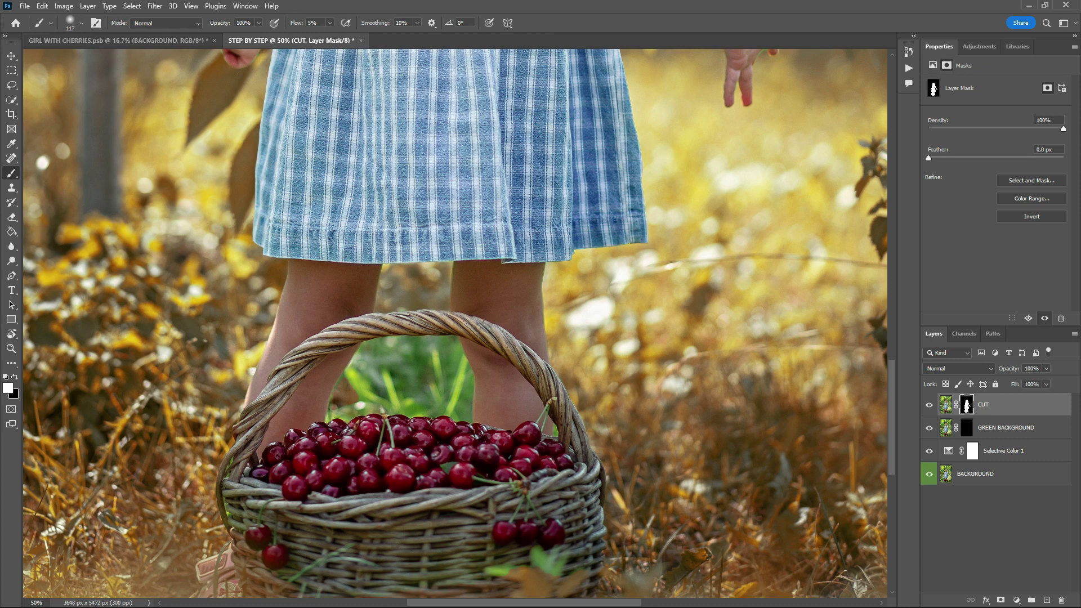
Step: Paint black on the CUT mask at 13% flow over the green grass showing inside the basket handle
key(x)
mouse_move(390, 349)
mouse_down()
mouse_move(349, 393)
mouse_move(360, 379)
mouse_move(373, 395)
mouse_move(395, 382)
mouse_move(471, 394)
mouse_up()
click(330, 24)
drag(331, 35, 337, 36)
click(422, 367)
mouse_move(451, 359)
mouse_down()
mouse_move(463, 409)
mouse_move(425, 360)
mouse_move(429, 348)
mouse_up()
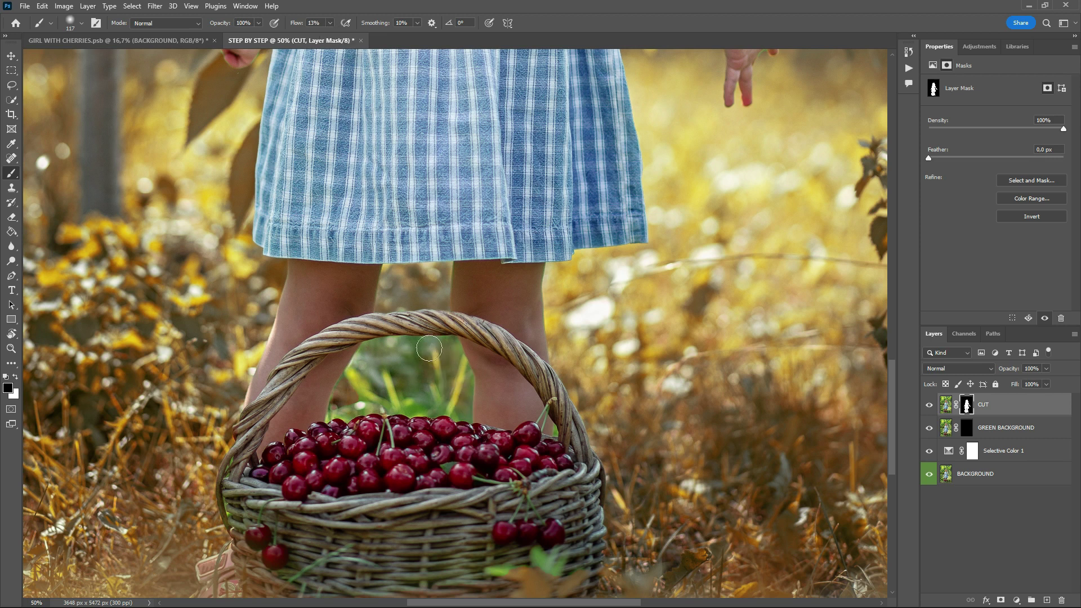
mouse_move(363, 356)
mouse_down()
mouse_move(347, 392)
mouse_move(377, 396)
mouse_move(404, 382)
mouse_move(391, 402)
mouse_move(406, 388)
mouse_move(453, 395)
mouse_move(448, 408)
mouse_move(462, 381)
mouse_move(446, 362)
mouse_move(463, 414)
mouse_move(368, 401)
mouse_move(334, 414)
mouse_move(430, 386)
mouse_up()
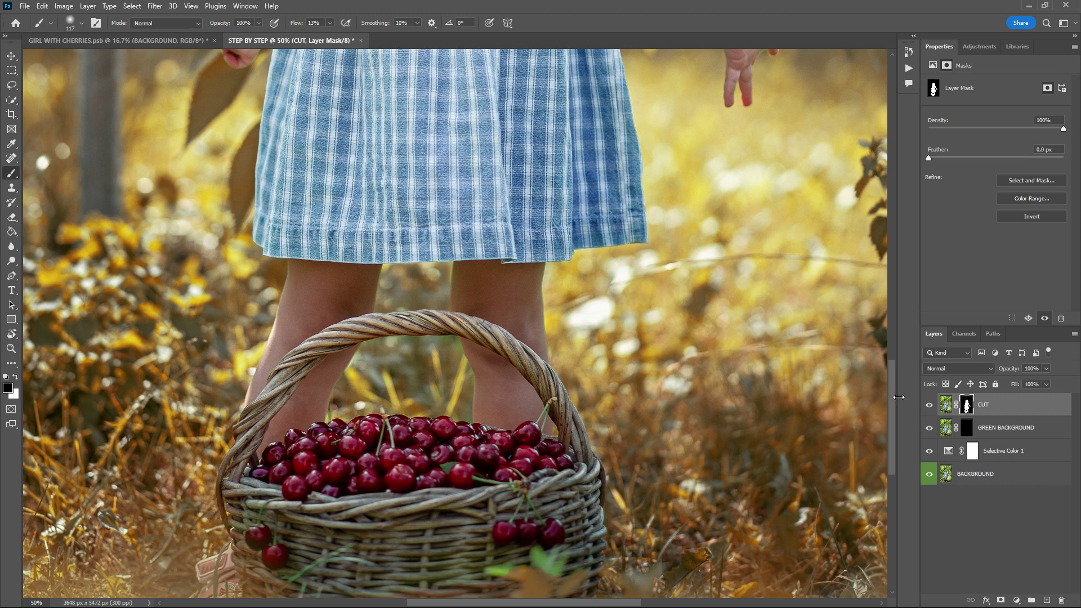
Step: Mask out the green leaves and grass blades in front of the basket on the CUT layer, and fit the image to view
scroll(893, 401, down, 5)
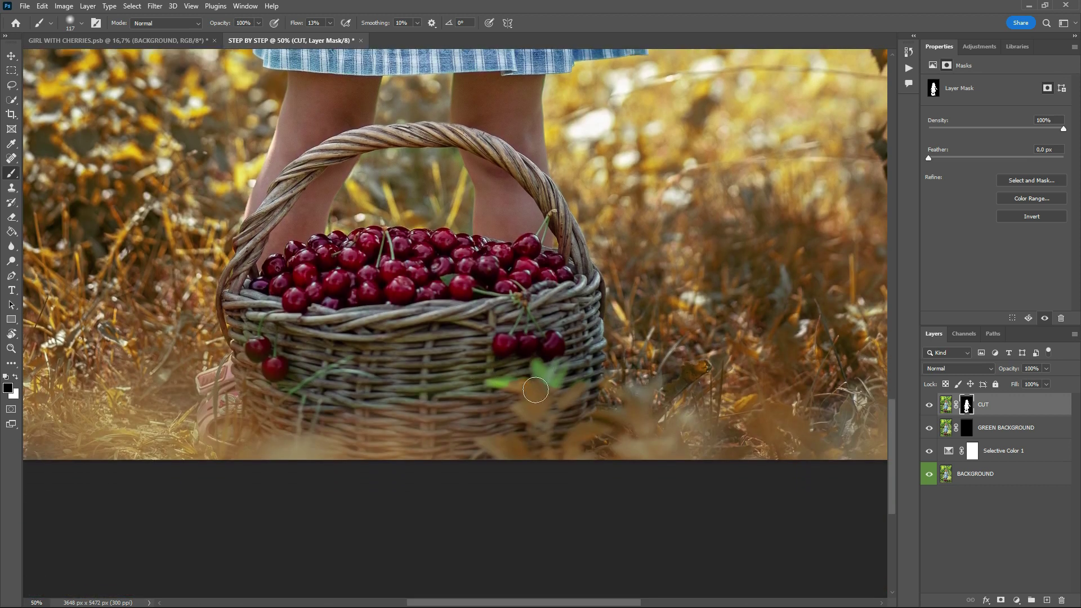
mouse_move(551, 360)
mouse_down()
mouse_move(545, 378)
mouse_move(563, 382)
mouse_move(491, 374)
mouse_move(538, 384)
mouse_move(546, 373)
mouse_up()
mouse_move(323, 372)
mouse_down()
mouse_move(350, 361)
mouse_move(355, 389)
mouse_move(457, 380)
mouse_move(320, 405)
mouse_up()
drag(891, 437, 882, 240)
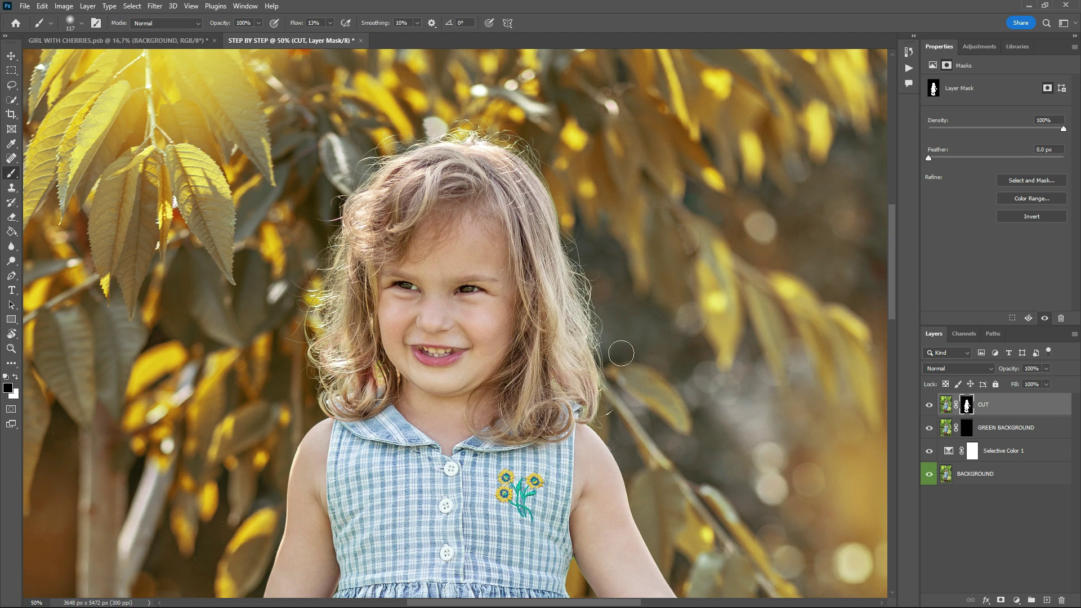
click(10, 349)
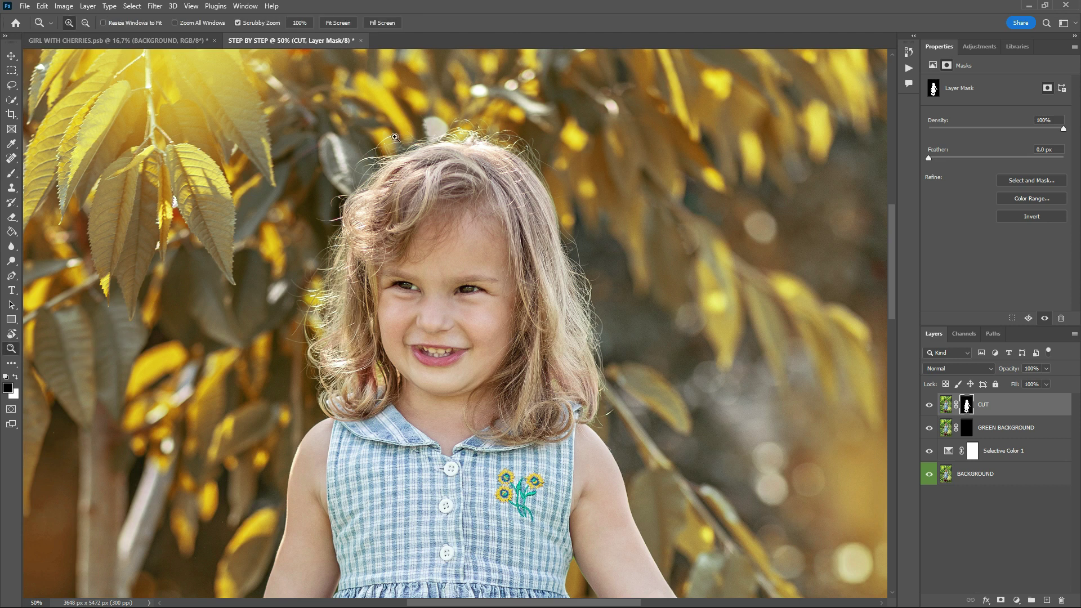
click(339, 23)
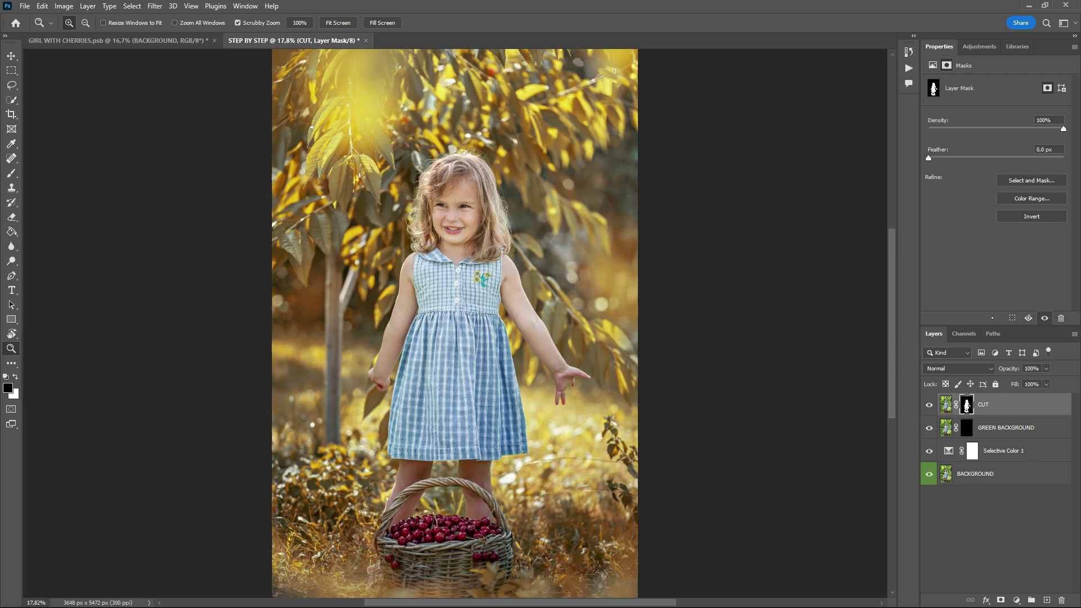
Step: Paint white on the GREEN BACKGROUND mask with a 2520 px brush at 5% flow, revealing green foliage on both sides of the girl
click(1008, 428)
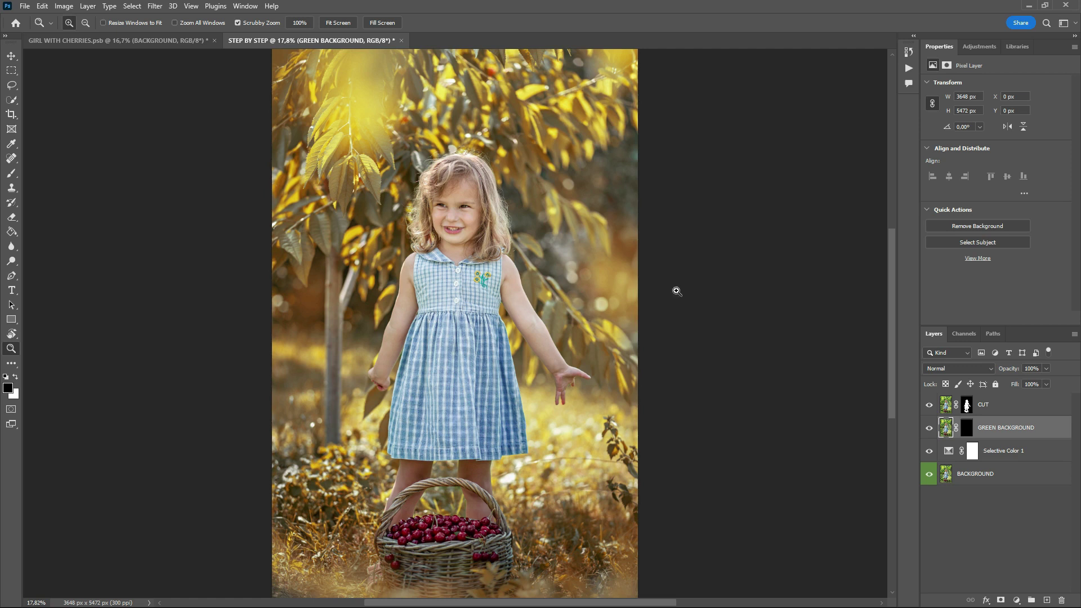
click(967, 431)
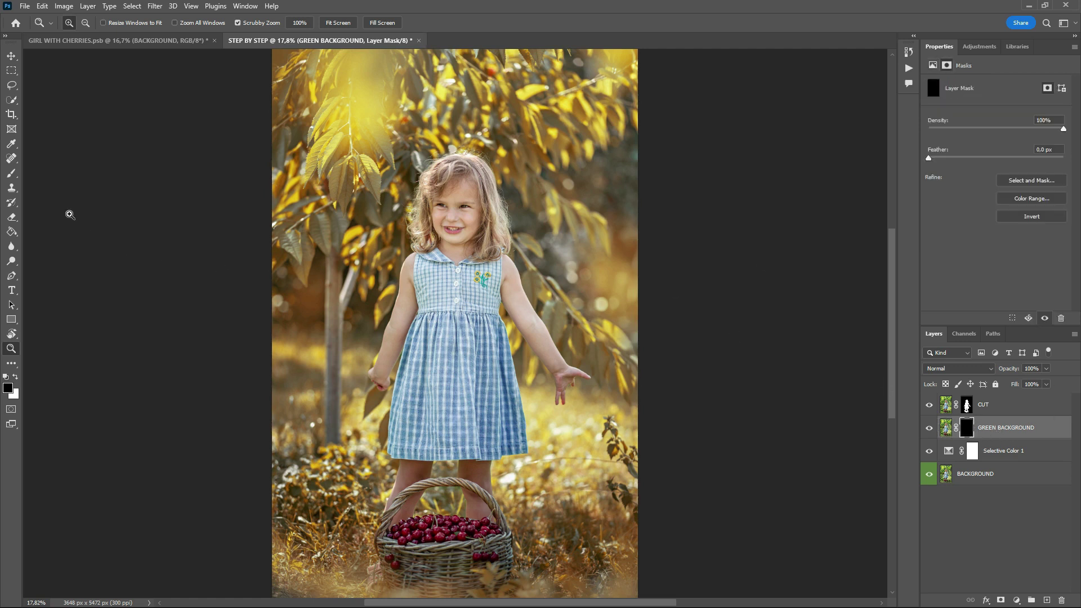
click(11, 173)
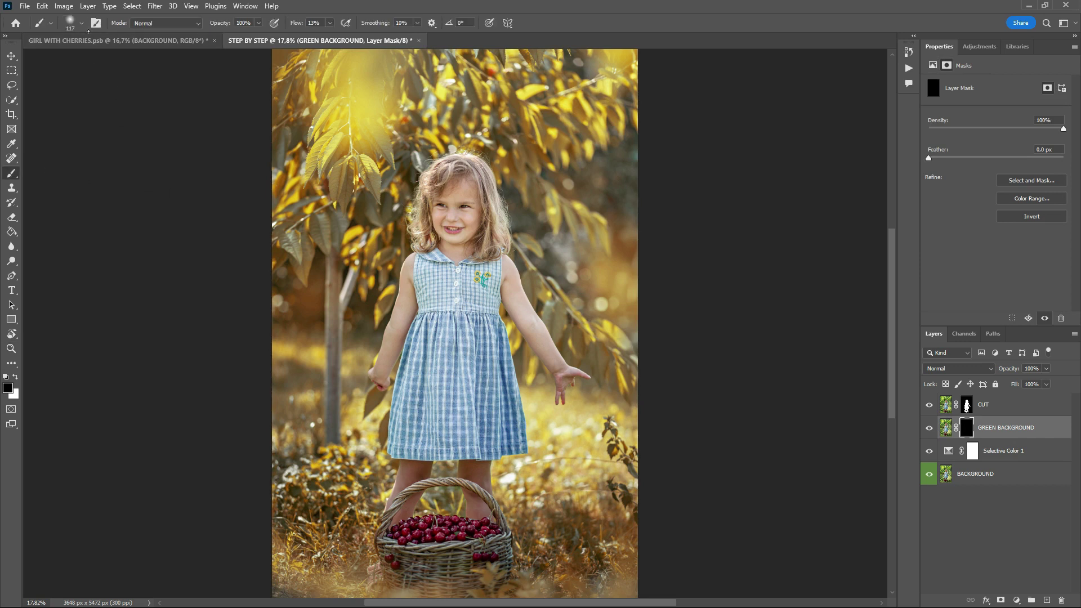
click(81, 23)
click(126, 56)
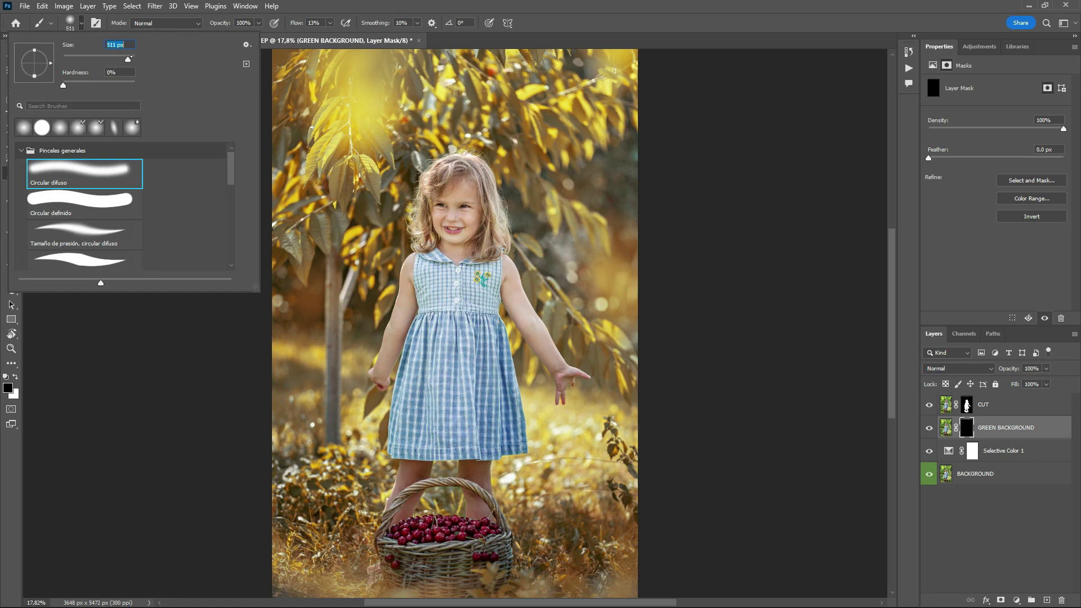
click(631, 26)
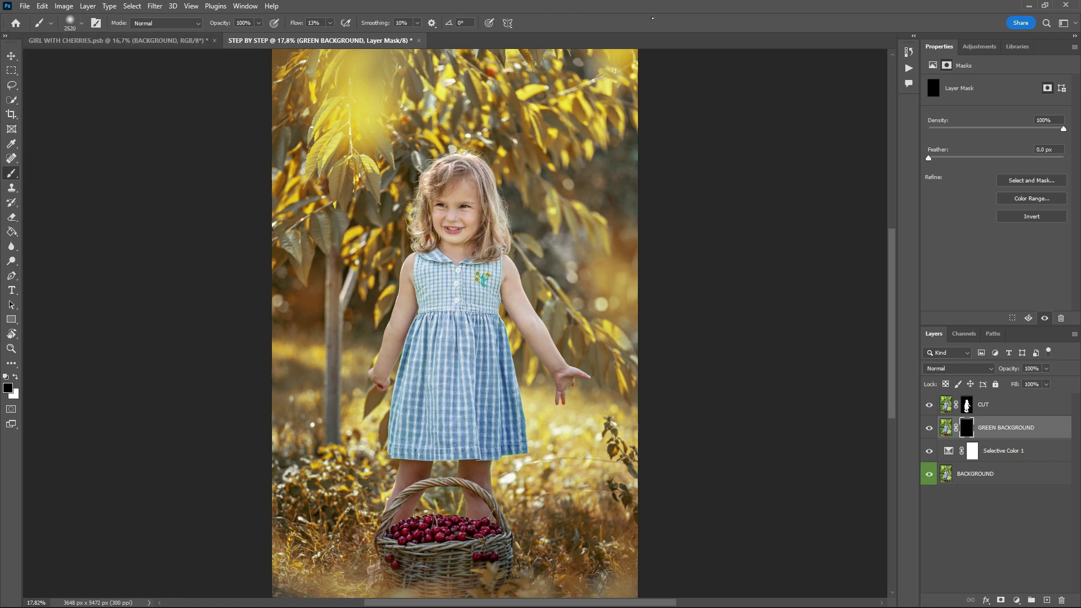
click(320, 23)
text(5)
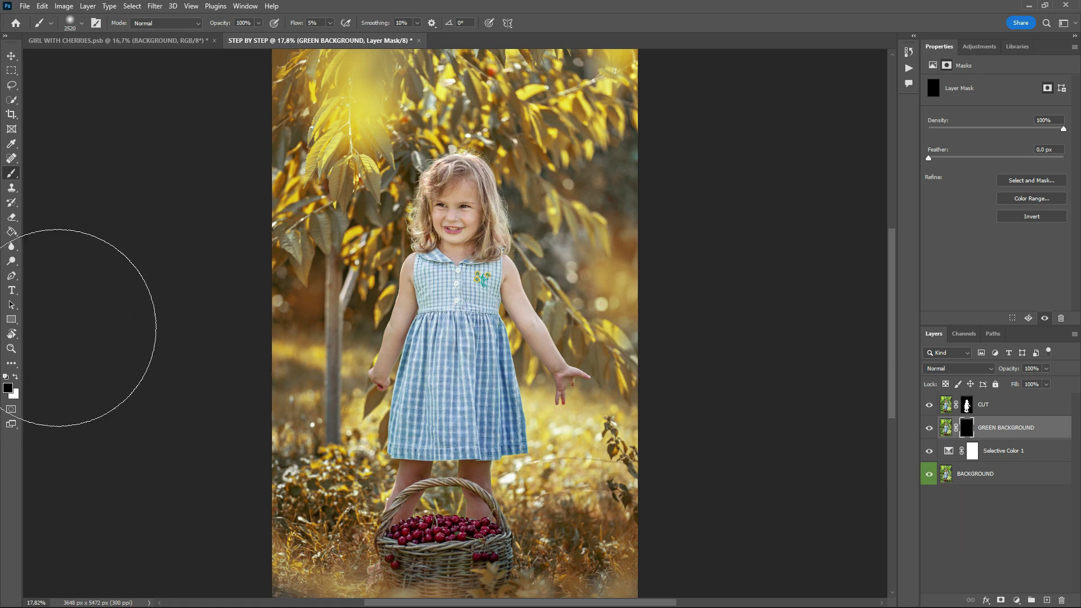
key(x)
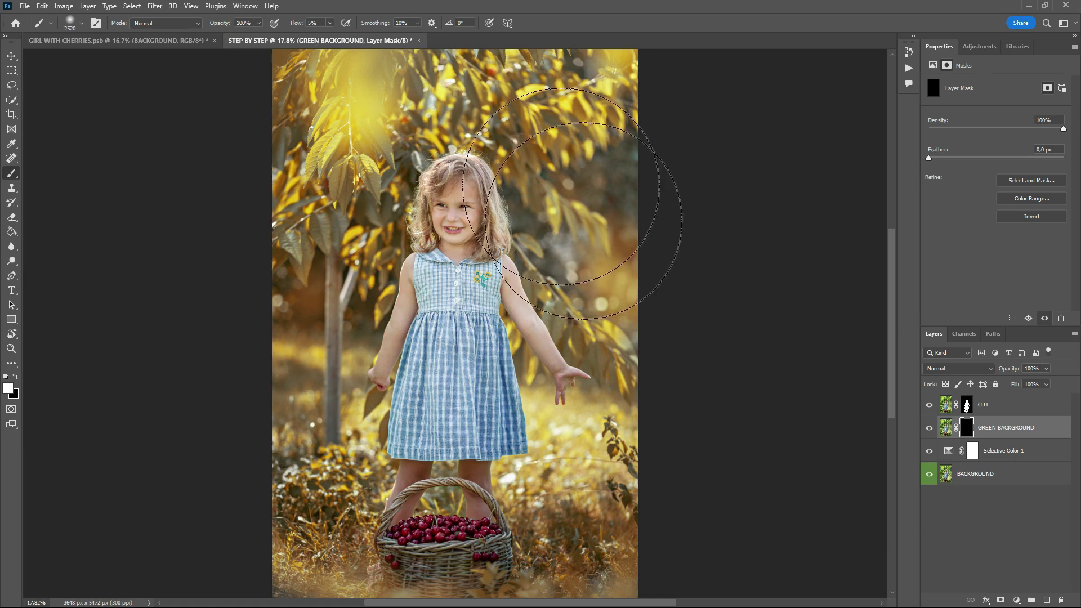
mouse_move(608, 262)
mouse_down()
mouse_move(613, 333)
mouse_move(587, 349)
mouse_move(534, 310)
mouse_move(553, 298)
mouse_move(535, 301)
mouse_move(546, 341)
mouse_up()
mouse_move(332, 340)
mouse_down()
mouse_move(318, 304)
mouse_move(349, 288)
mouse_move(317, 284)
mouse_move(343, 301)
mouse_move(337, 379)
mouse_move(350, 388)
mouse_up()
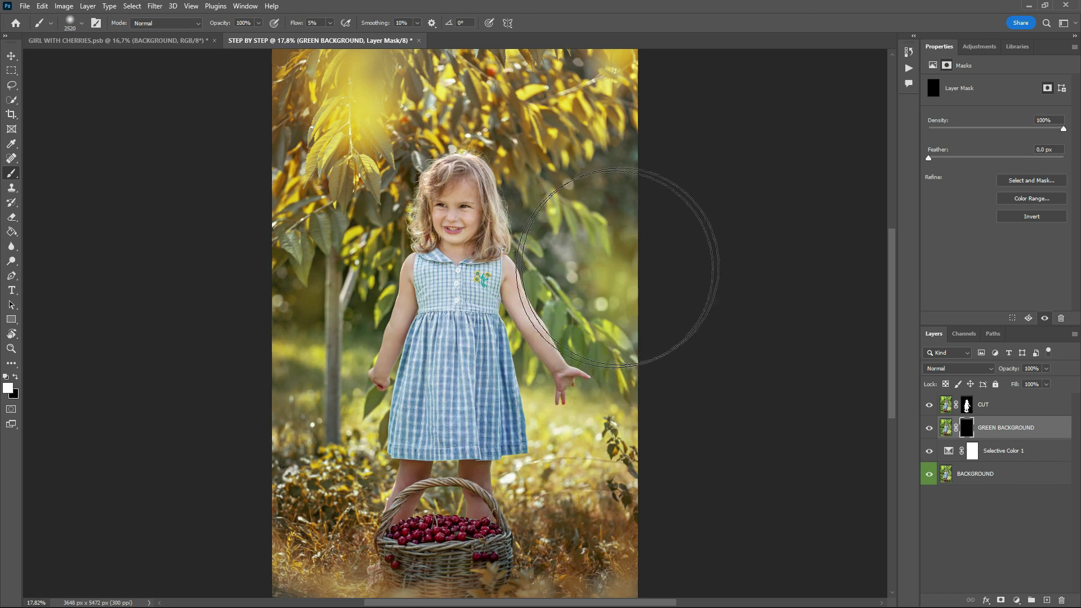
mouse_move(621, 366)
mouse_down()
mouse_move(618, 408)
mouse_move(632, 393)
mouse_up()
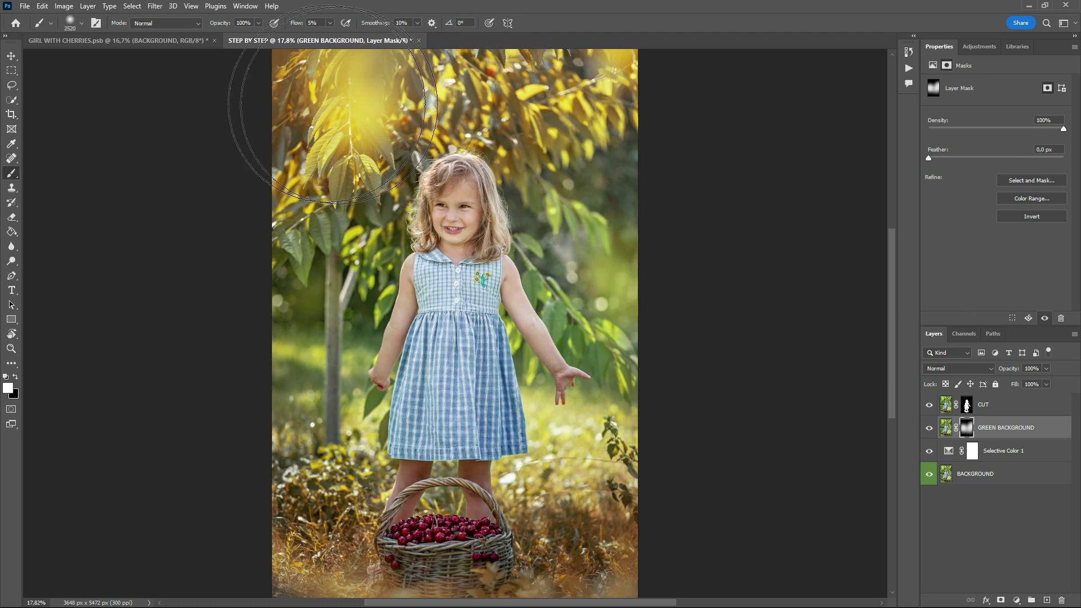
key(v)
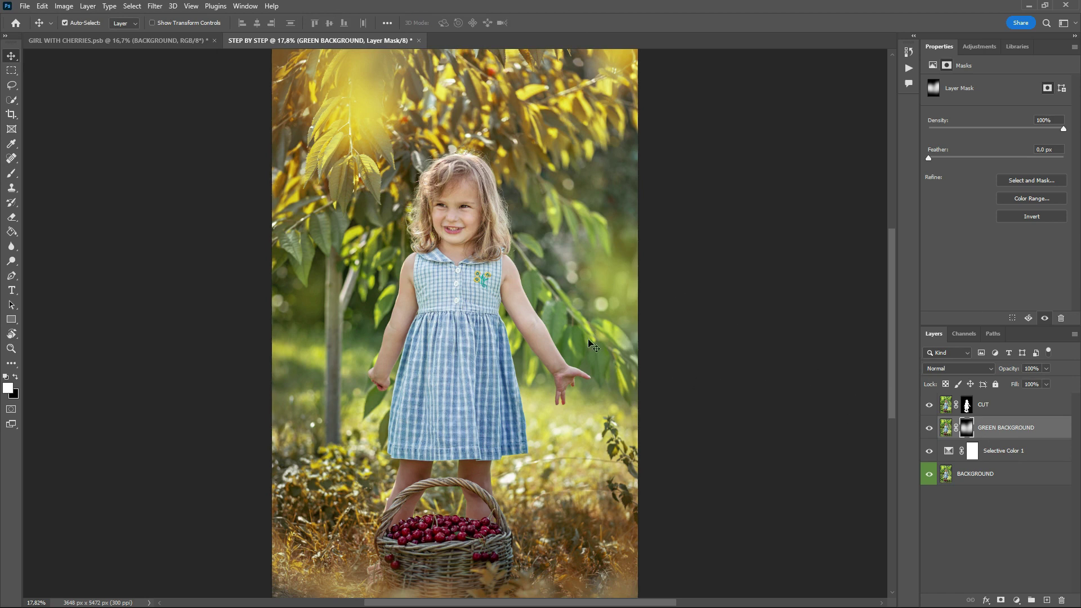
Step: Compare the image with and without the GREEN BACKGROUND layer, leaving the layer visible
click(930, 429)
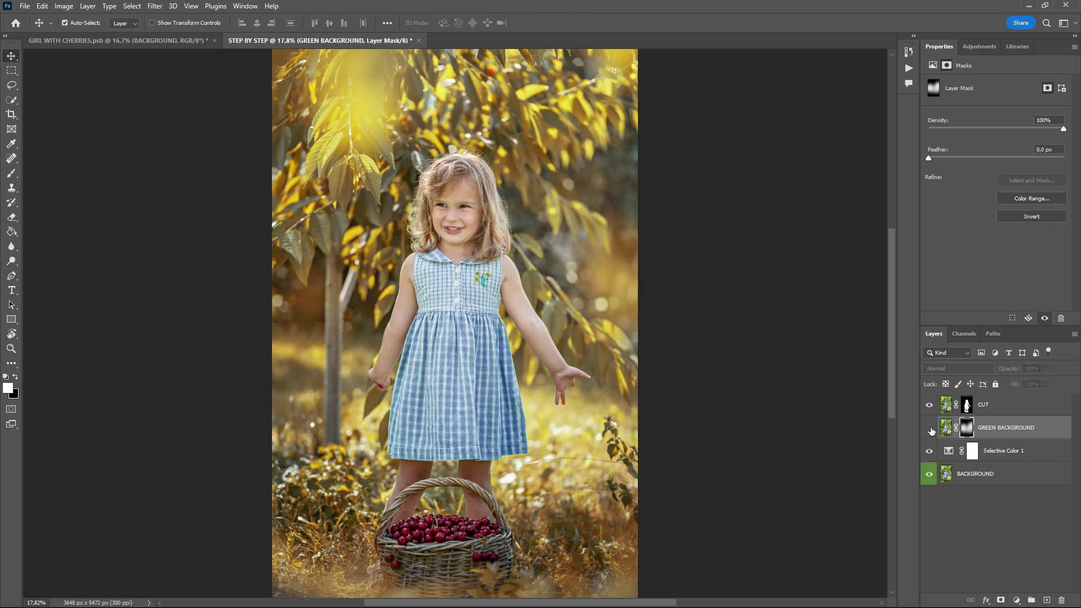
click(930, 430)
click(930, 429)
click(929, 430)
click(929, 429)
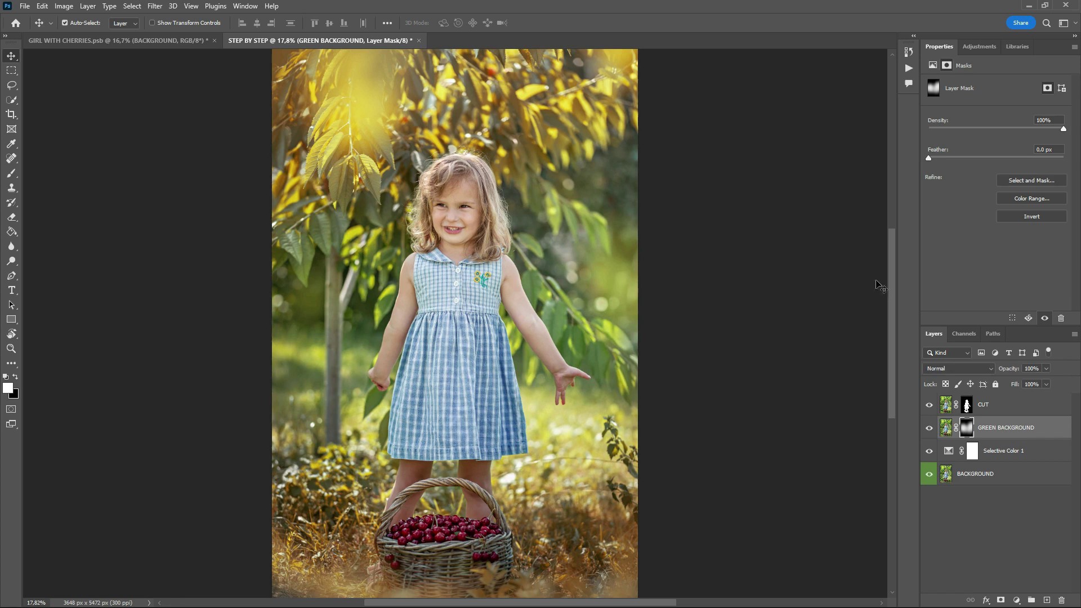
Step: Select the CUT layer and examine the layers above SUBJECT in the finished GIRL WITH CHERRIES document before returning to STEP BY STEP
click(1011, 405)
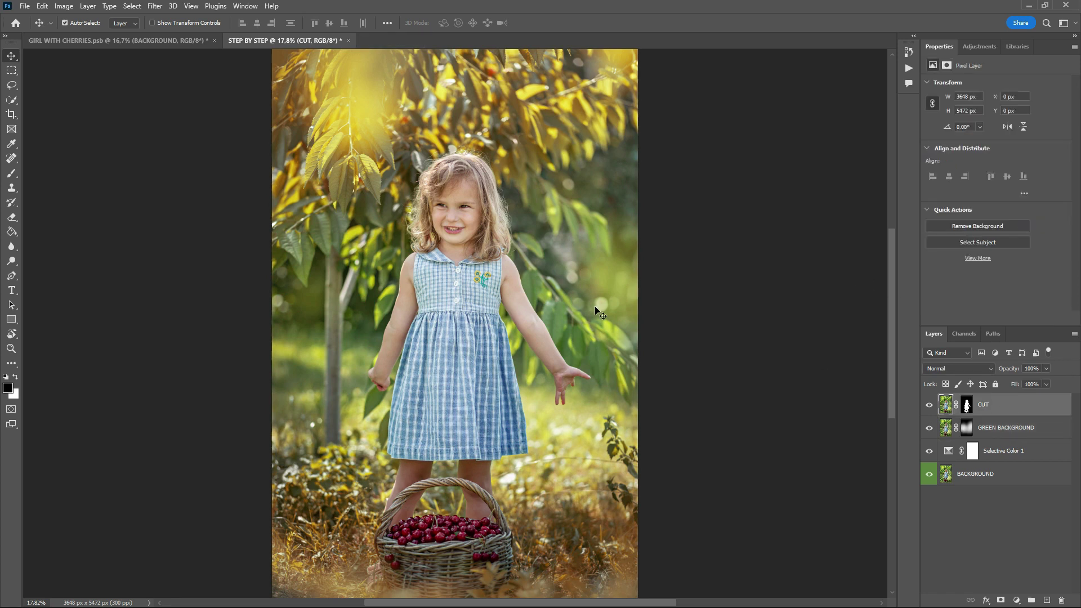
click(167, 41)
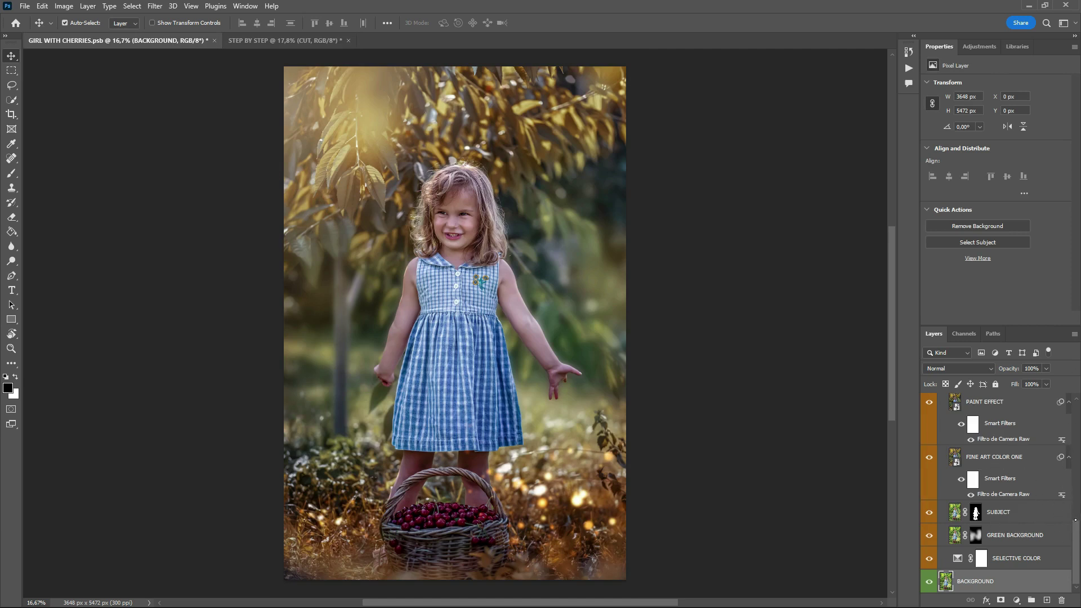
scroll(1045, 517, up, 2)
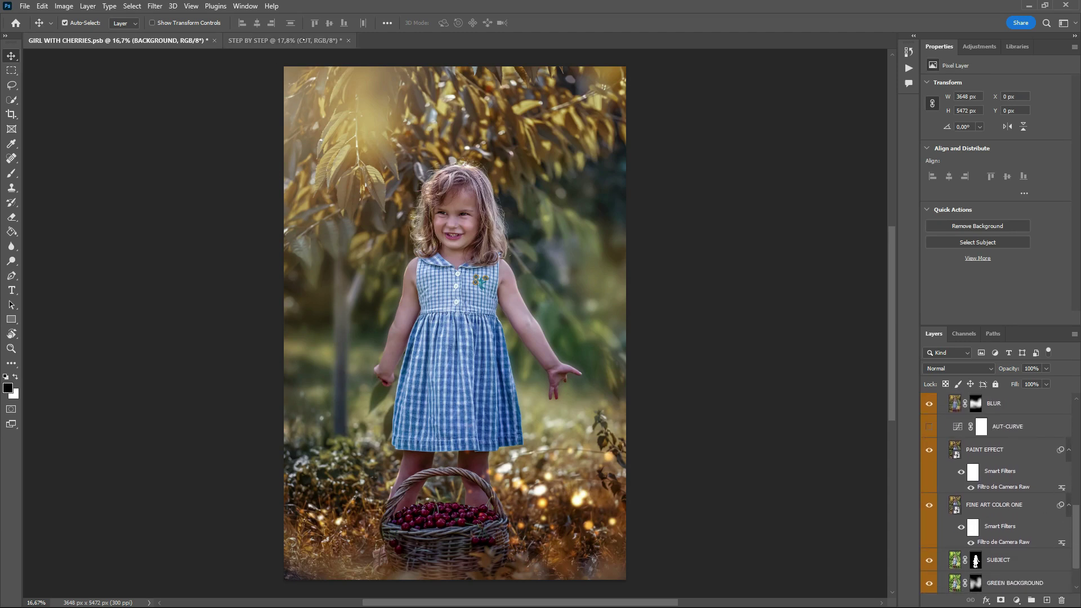
click(298, 44)
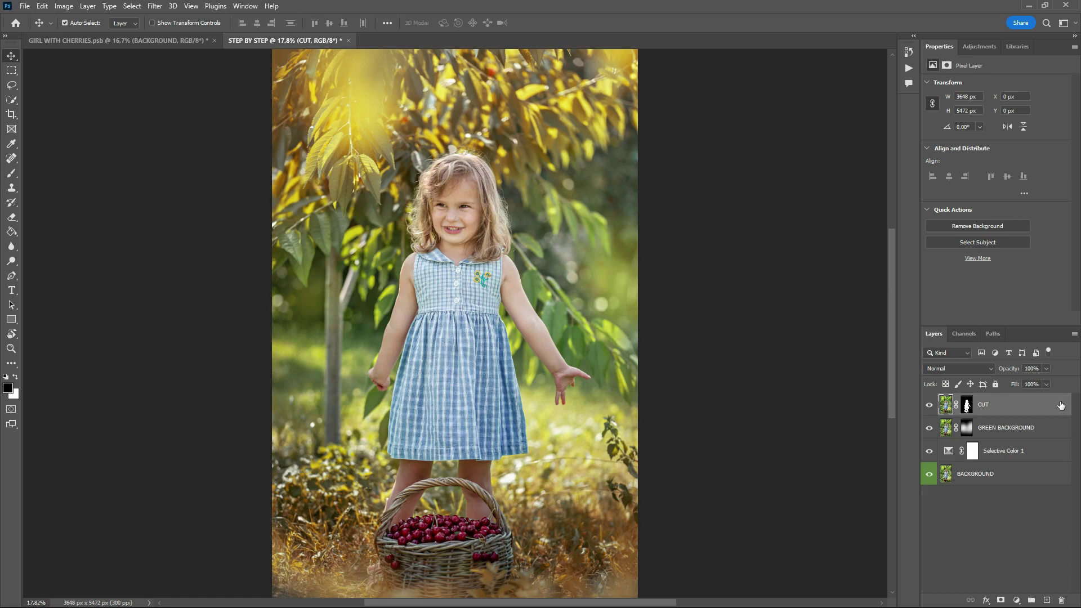
Step: Stamp all visible layers into a new layer above CUT and convert it to a smart object
key(ctrl+alt+shift+e)
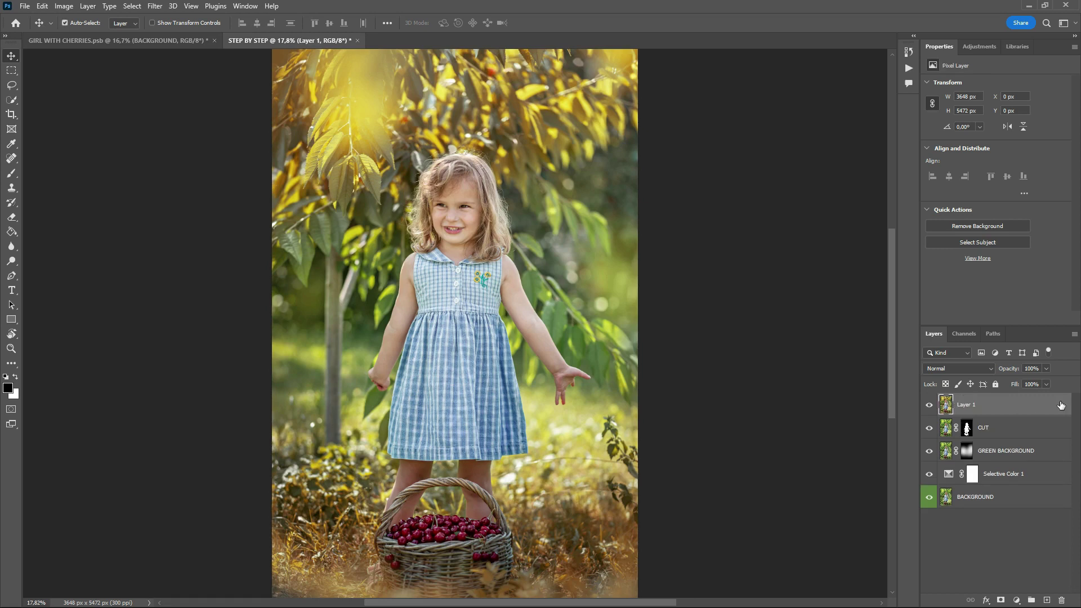
right_click(994, 403)
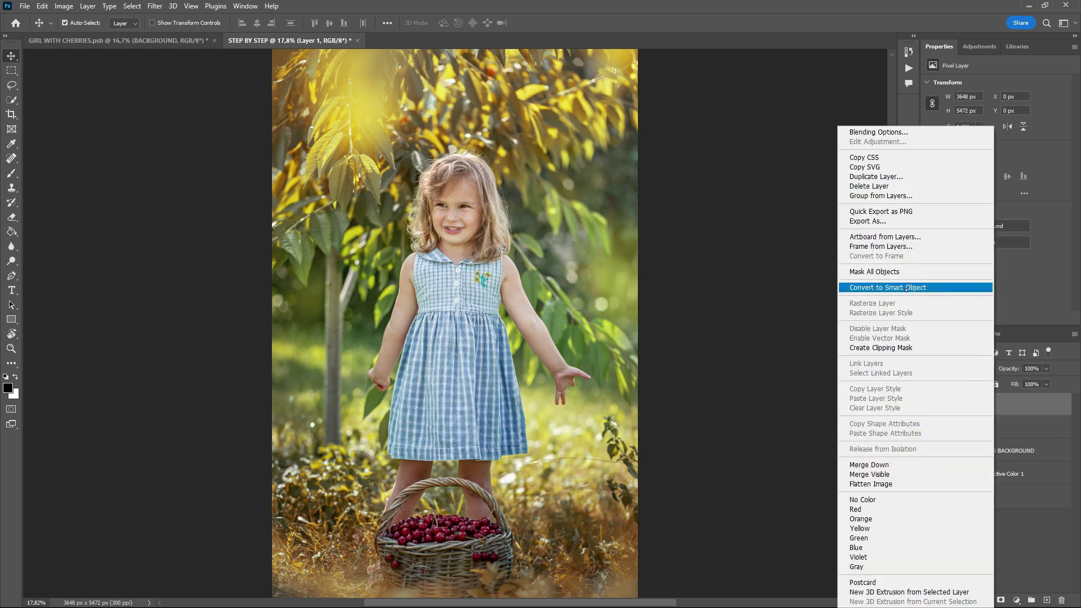
click(894, 288)
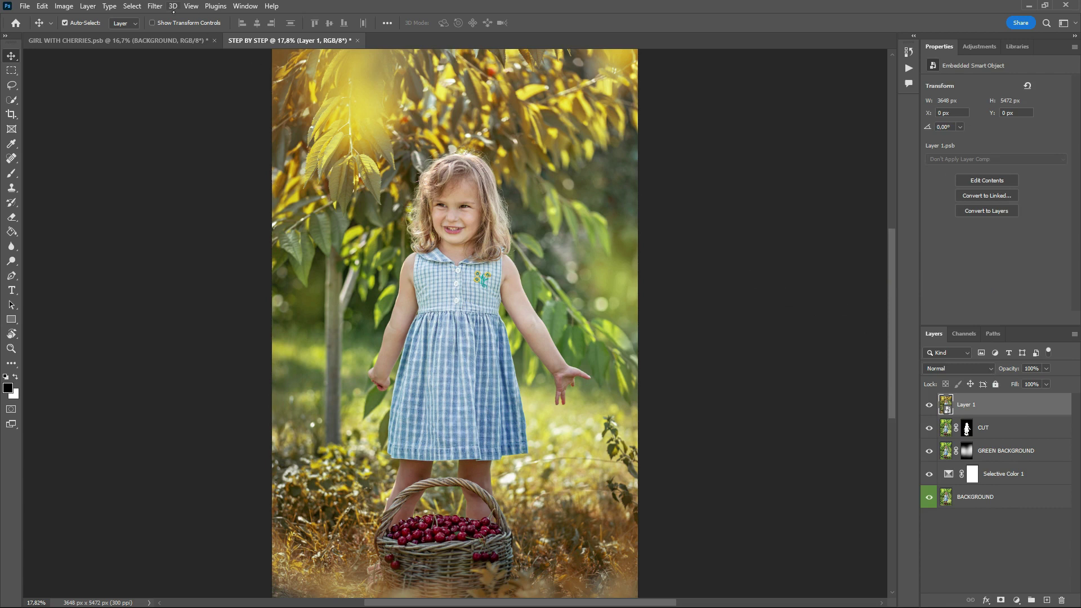
Step: Apply the Camera Raw Filter to the smart object Layer 1 using the Fine Art Color One-GAD user preset at 100
click(156, 7)
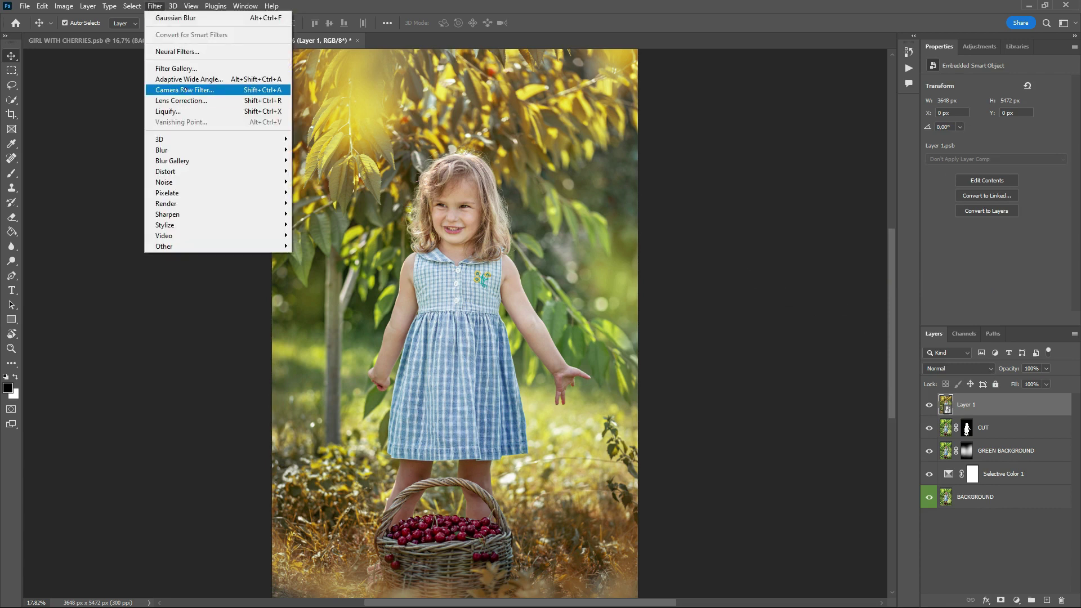
click(184, 90)
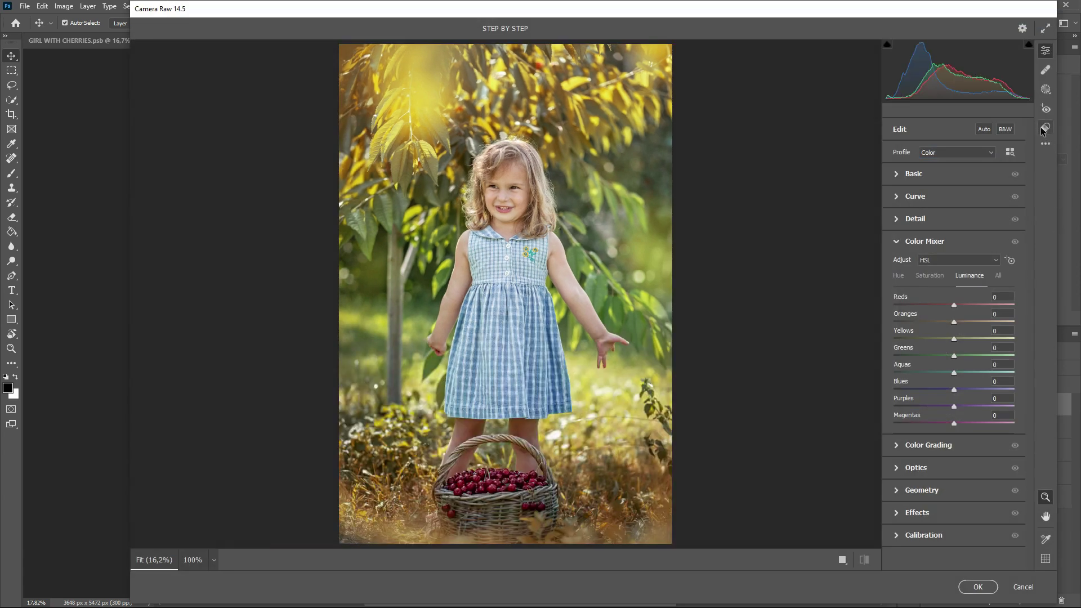
click(1043, 129)
click(890, 180)
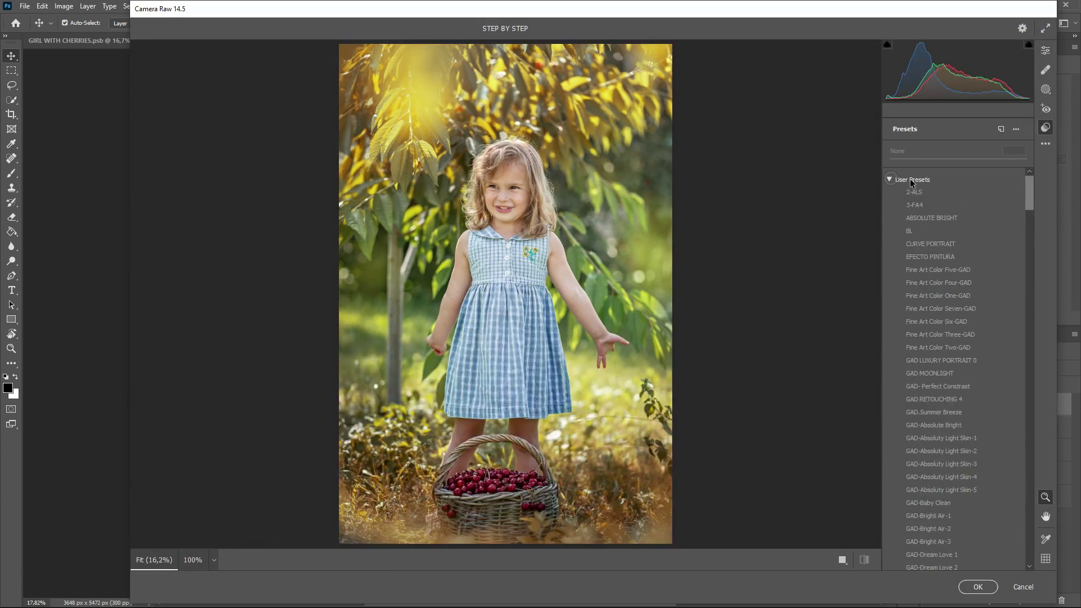
drag(1030, 193, 1032, 196)
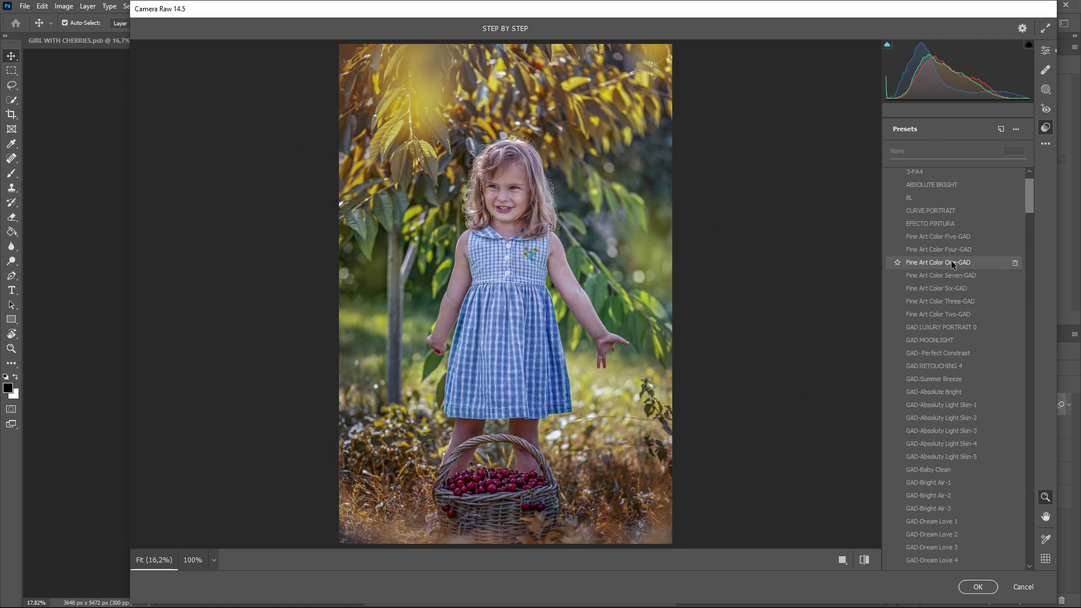
click(951, 261)
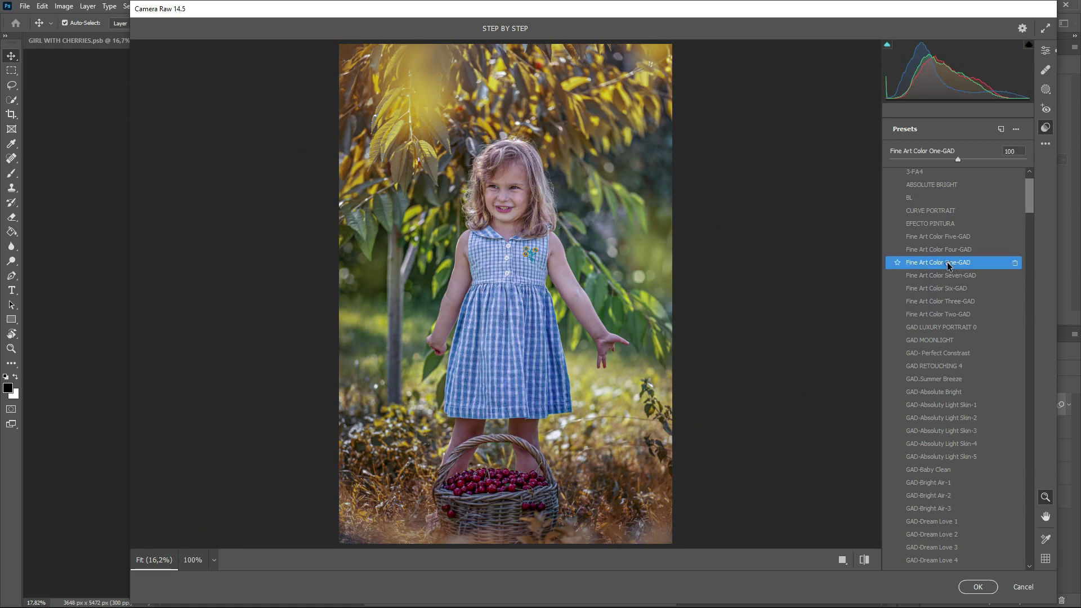
click(965, 589)
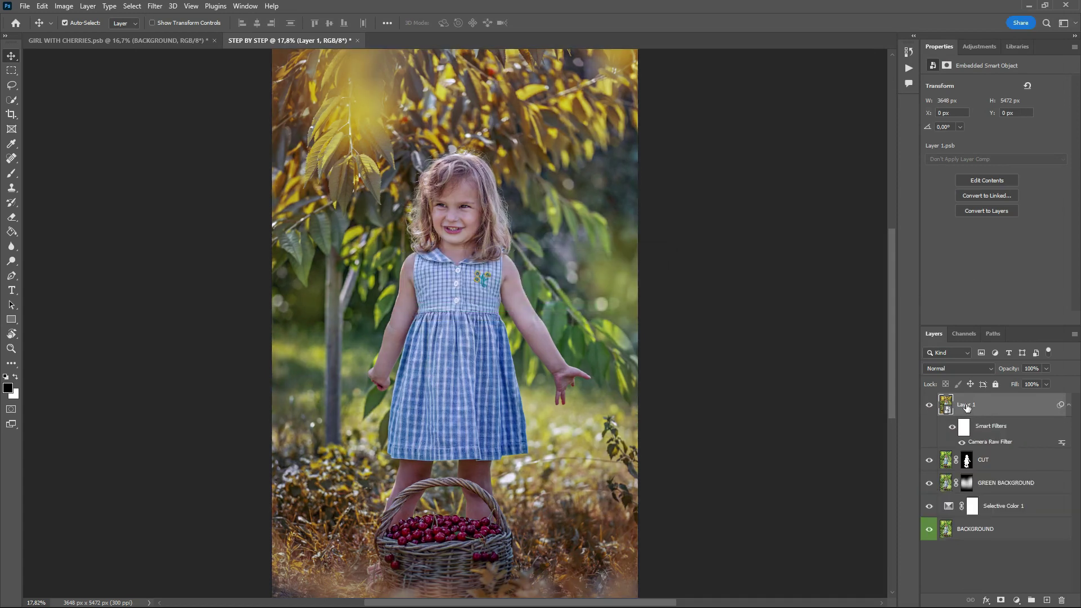
Step: Rename the Camera Raw-filtered smart object above CUT as ONE
double_click(967, 406)
text(one)
key(Return)
Step: Examine the FINE ART COLOR ONE and PAINT EFFECT layers in the finished GIRL WITH CHERRIES document, returning to STEP BY STEP
click(175, 44)
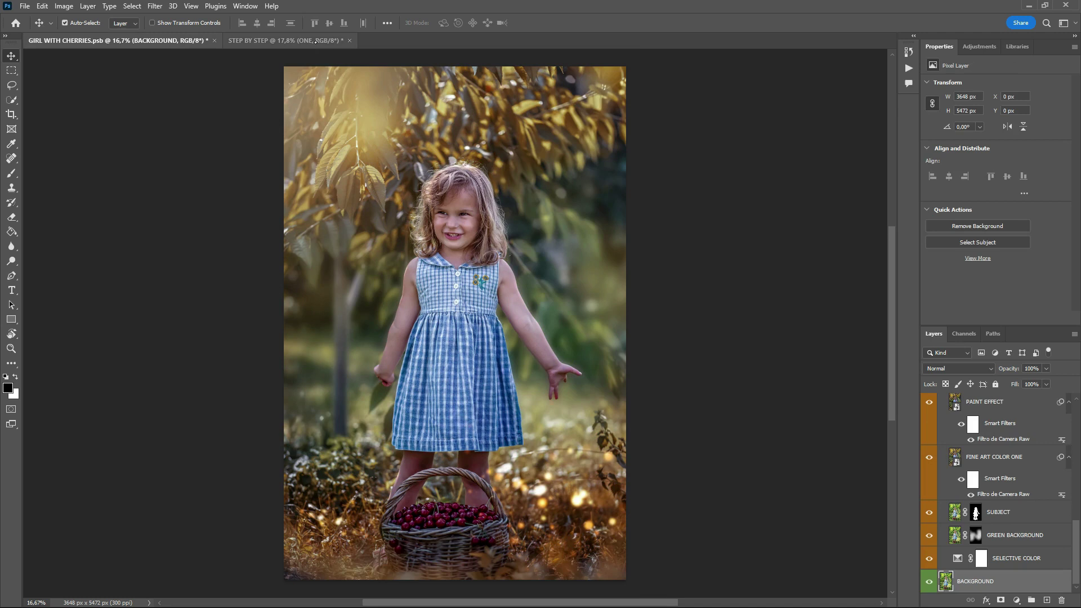
click(316, 41)
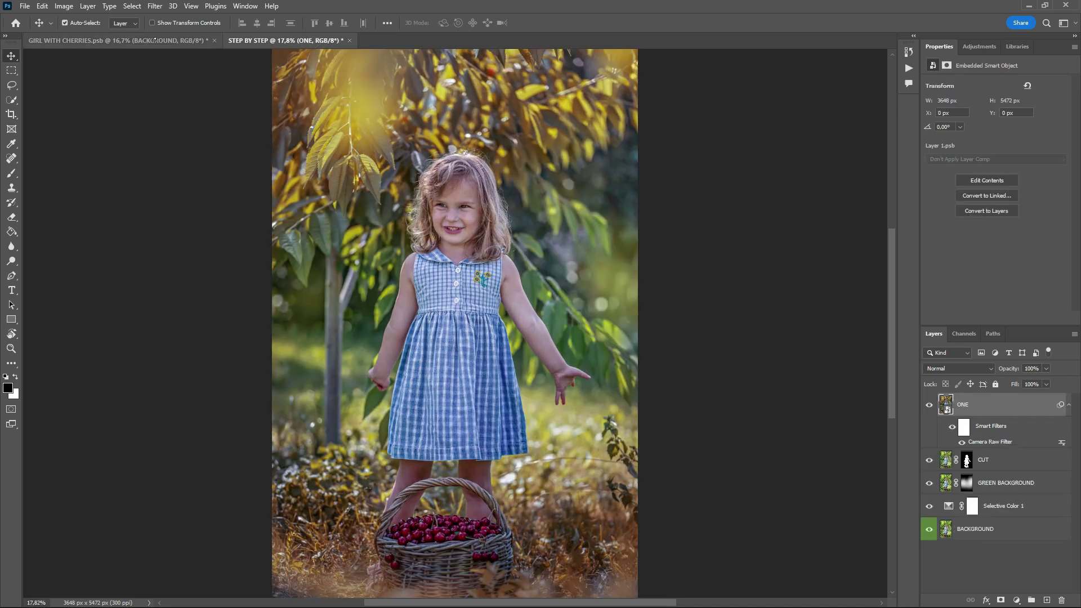
click(155, 39)
click(1020, 456)
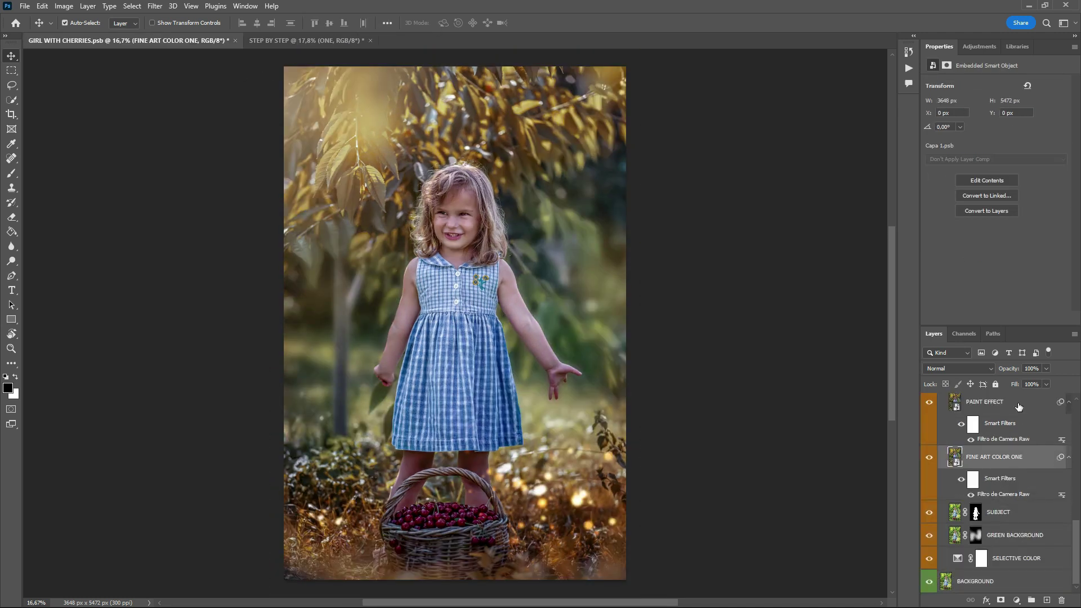
click(1003, 401)
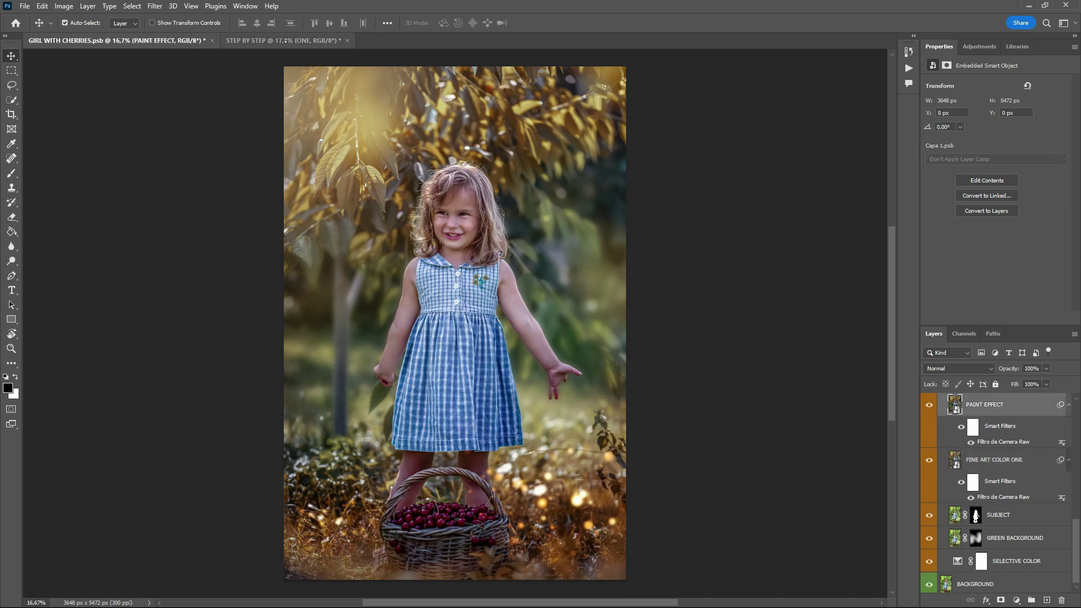
click(284, 40)
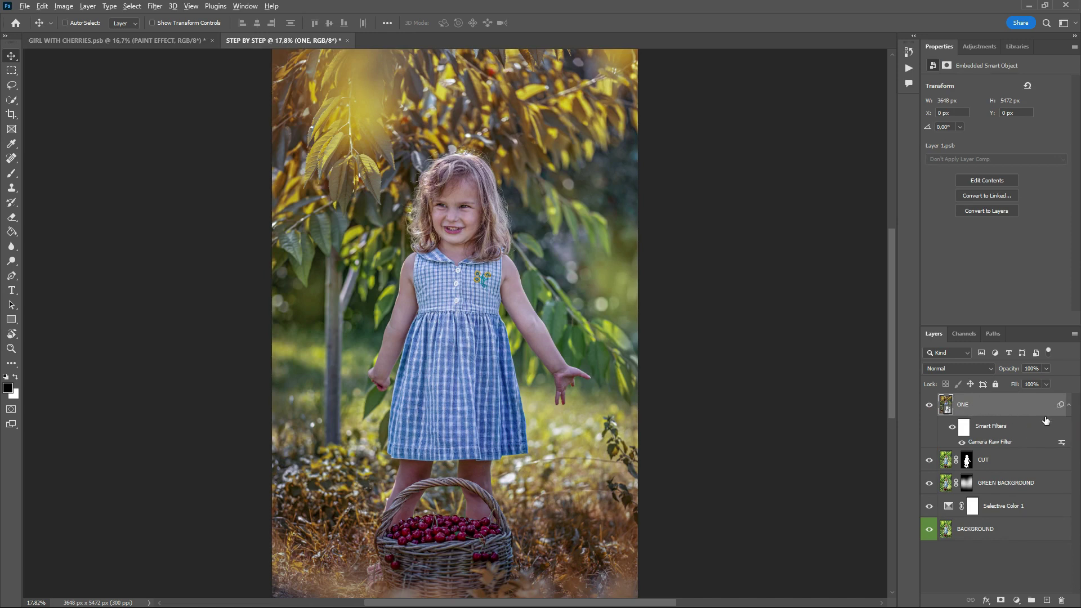
Step: Stamp all visible layers into a new layer above ONE and convert it to a smart object
key(ctrl+shift+alt+e)
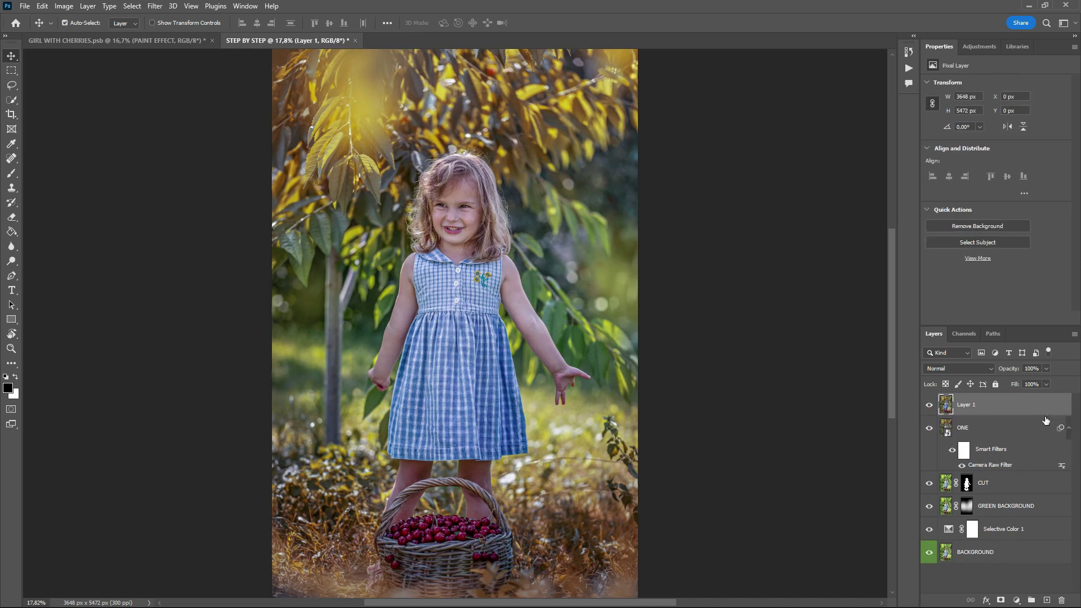
right_click(999, 404)
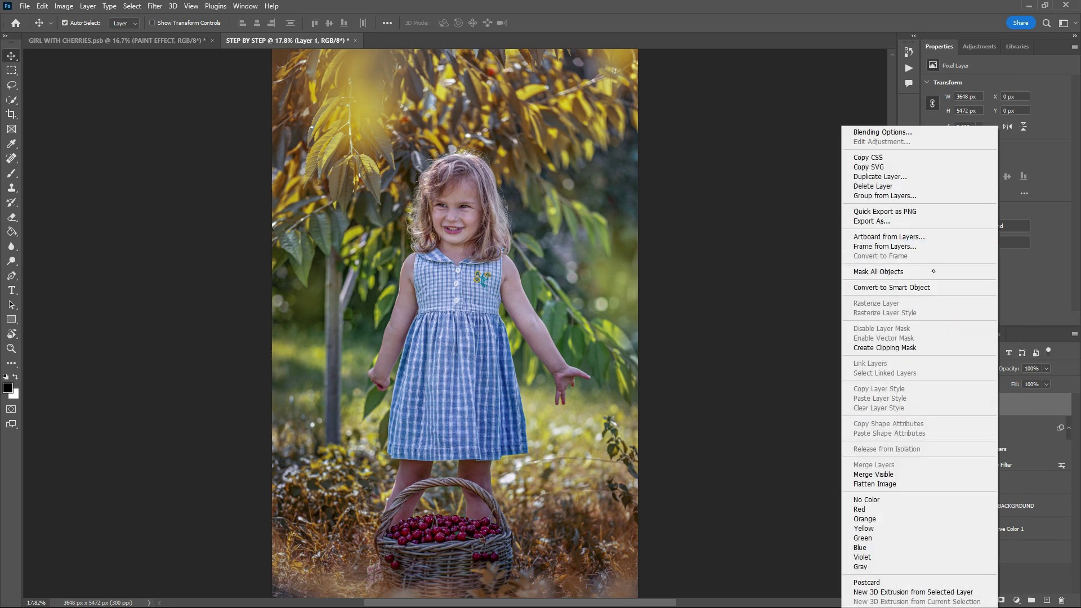
click(919, 289)
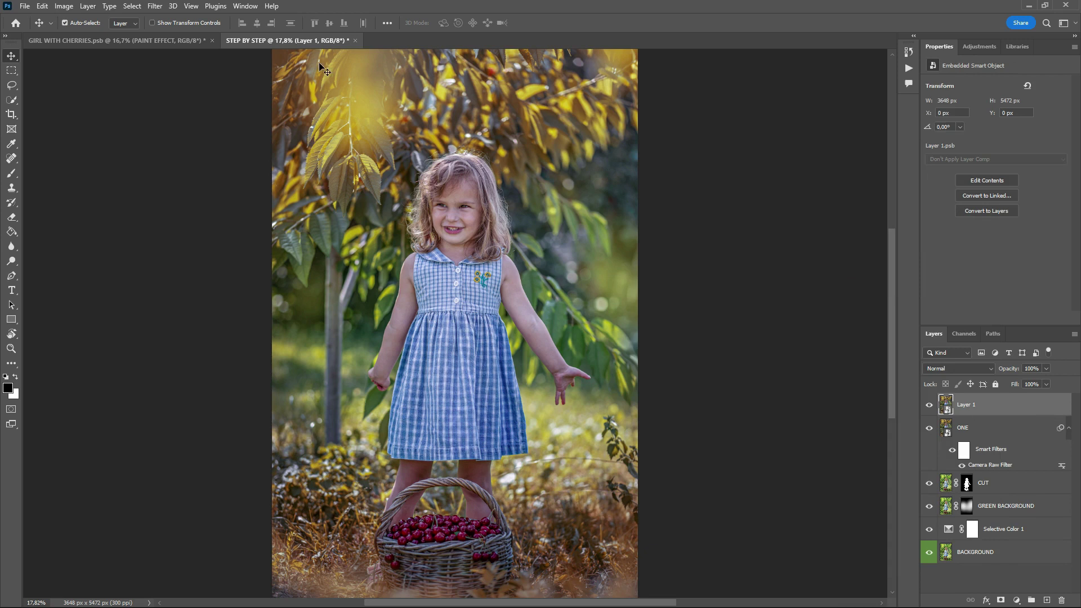
Step: Apply the Camera Raw Filter to the new smart object above ONE using the EFECTO PINTURA user preset at 100
click(154, 6)
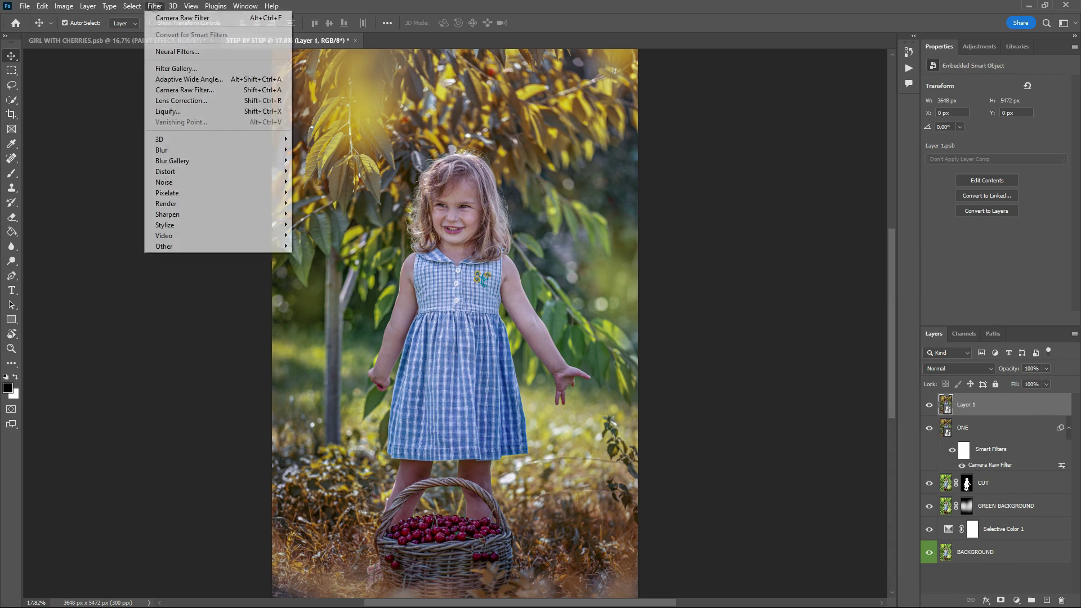
click(178, 90)
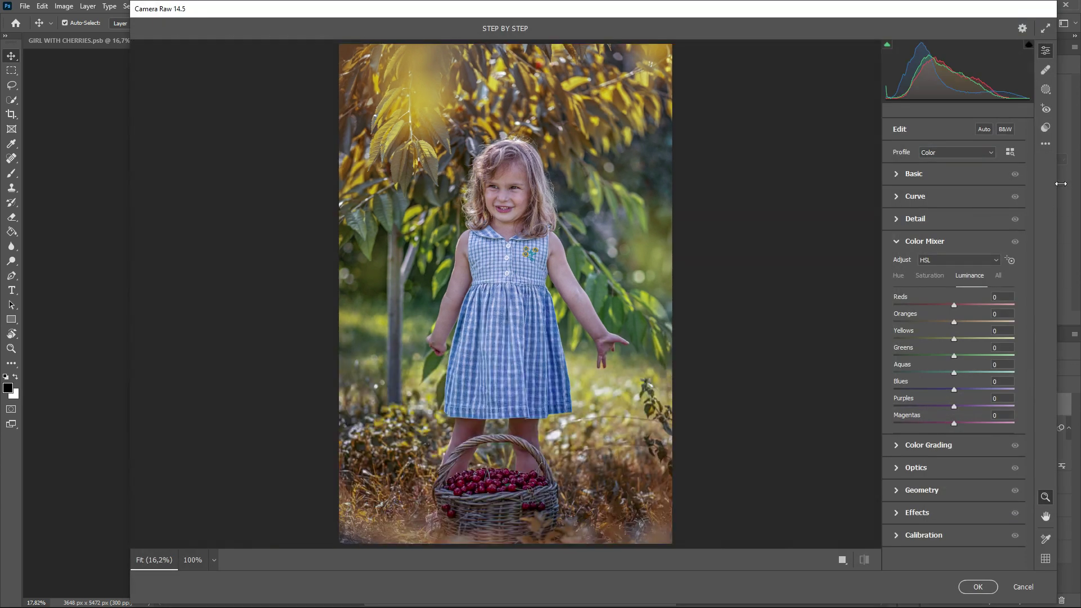
click(1046, 129)
click(982, 205)
click(946, 257)
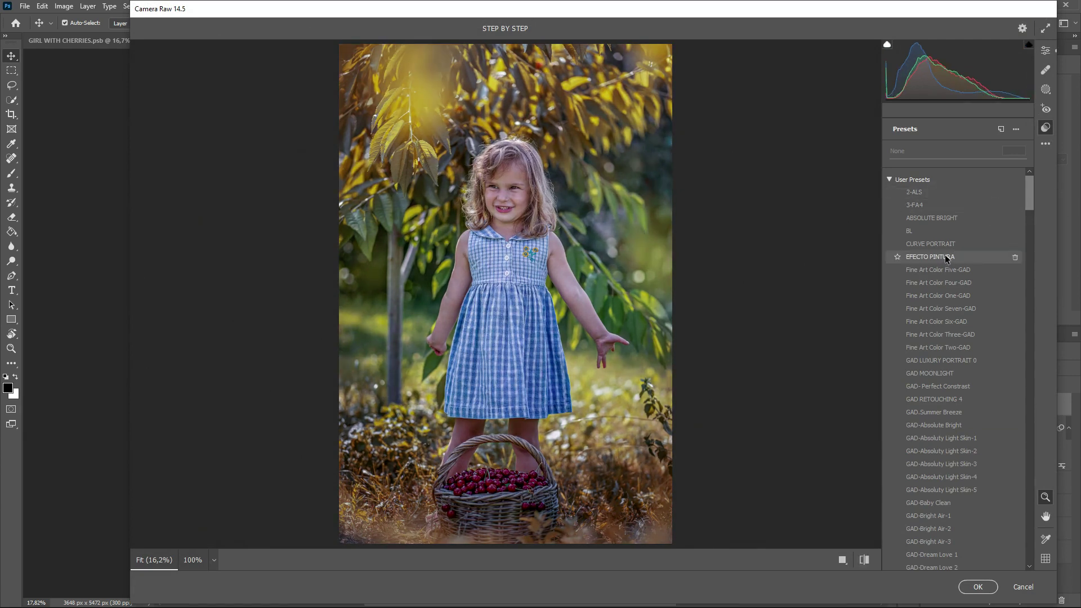
click(946, 257)
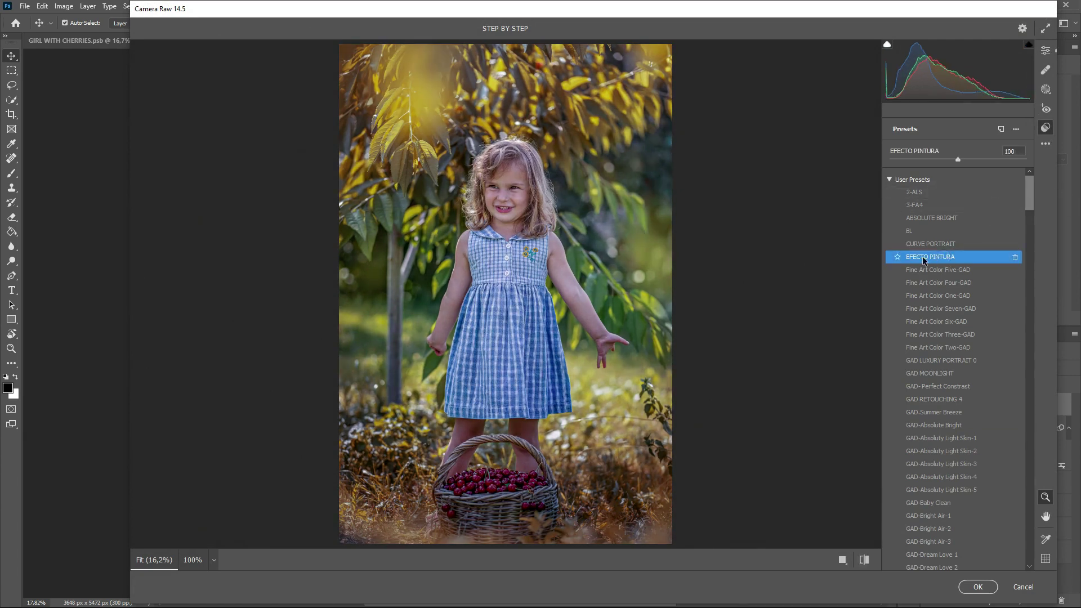
click(977, 587)
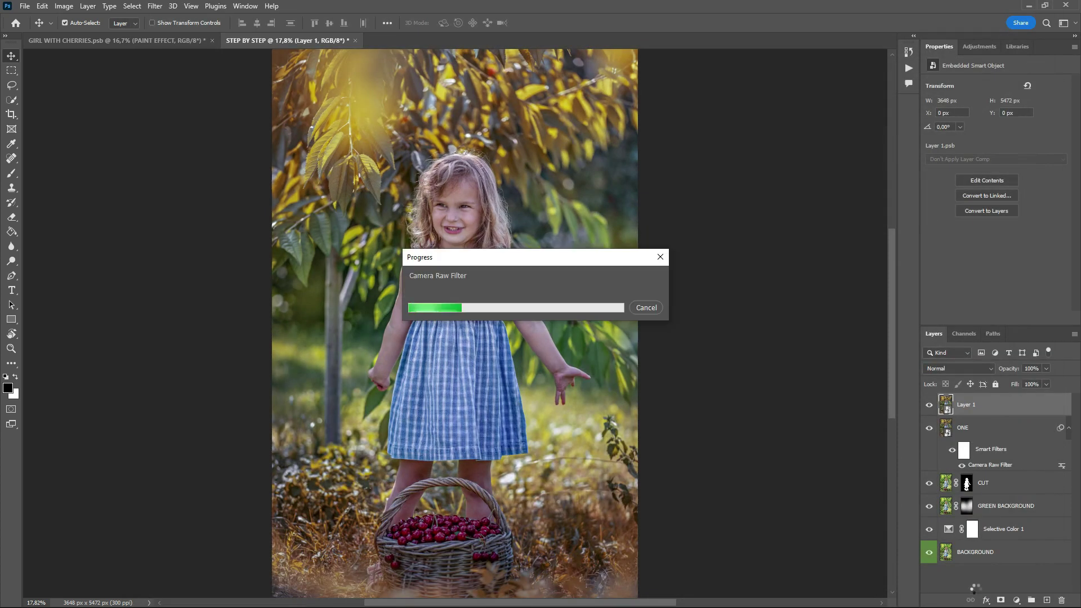
Step: Rename the top smart object as PAINT EFFECT and check its effect by toggling its visibility, leaving it visible
double_click(966, 405)
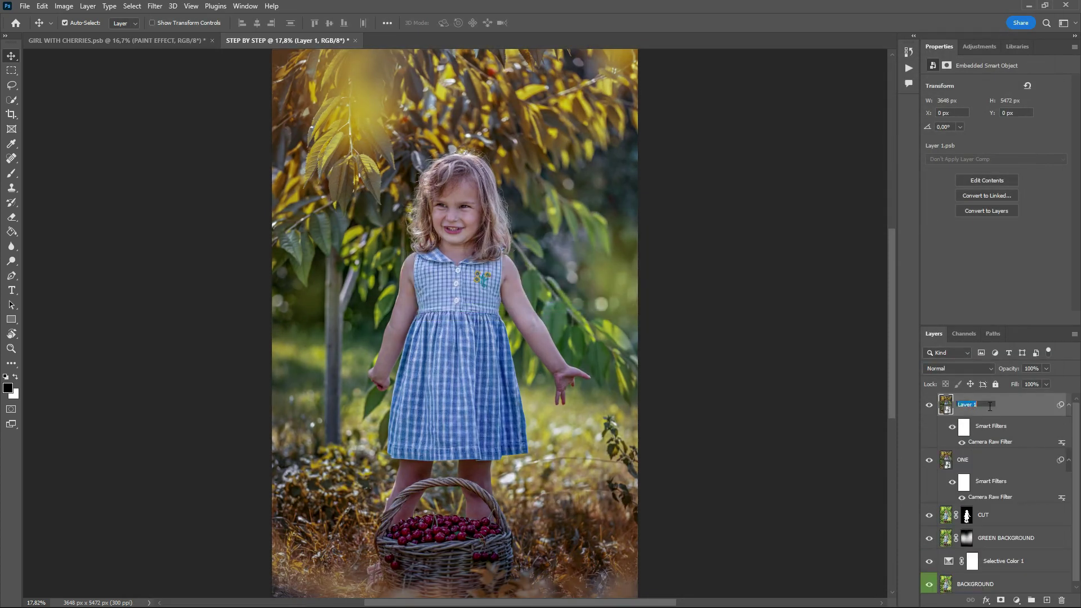
text(PAINT EFFECT)
key(Return)
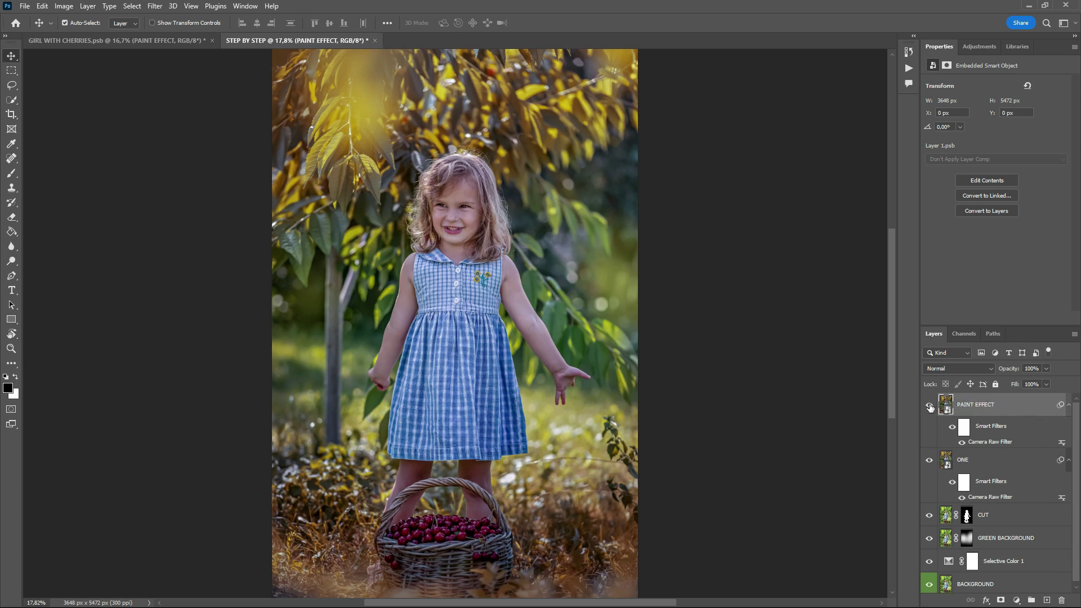
click(930, 406)
Step: Close the Properties panel group and compare the full edit with the BACKGROUND layer alone, leaving all layers visible
right_click(1012, 45)
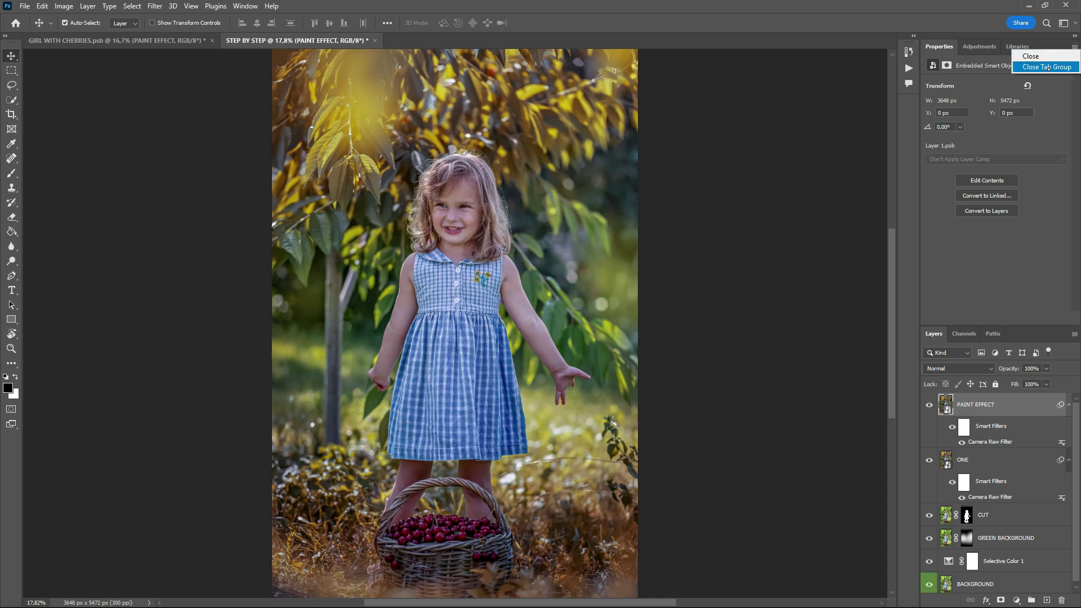
click(1030, 67)
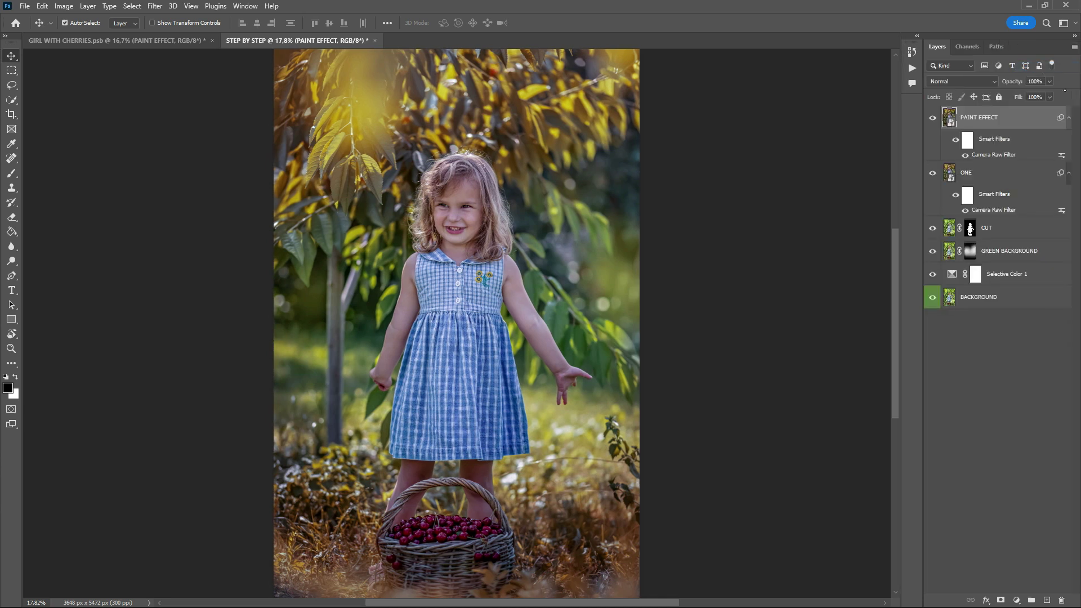
alt+click(932, 300)
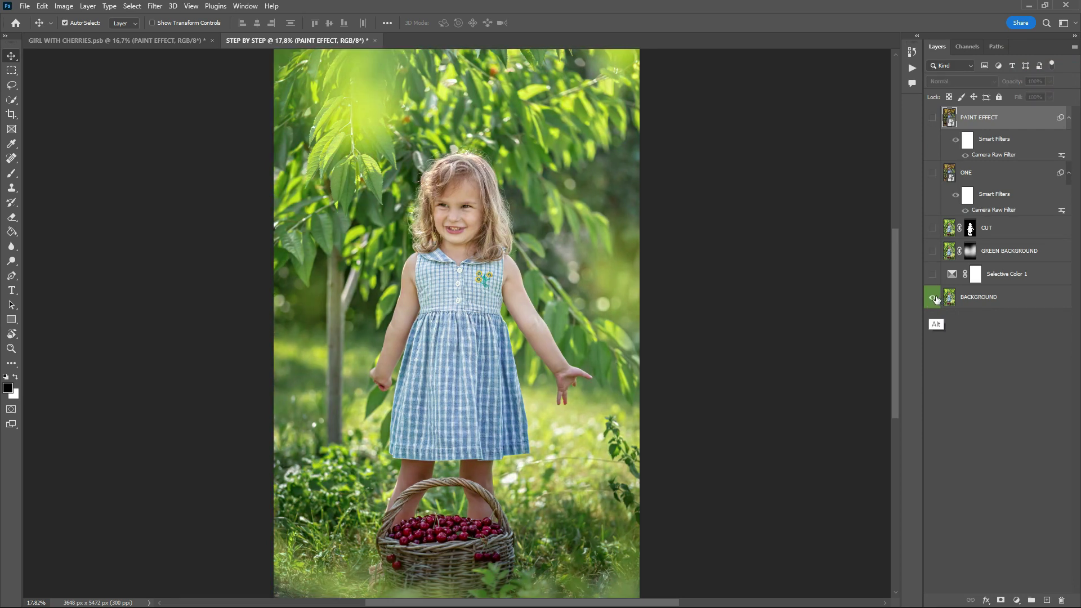
alt+click(934, 301)
alt+click(933, 301)
alt+click(933, 301)
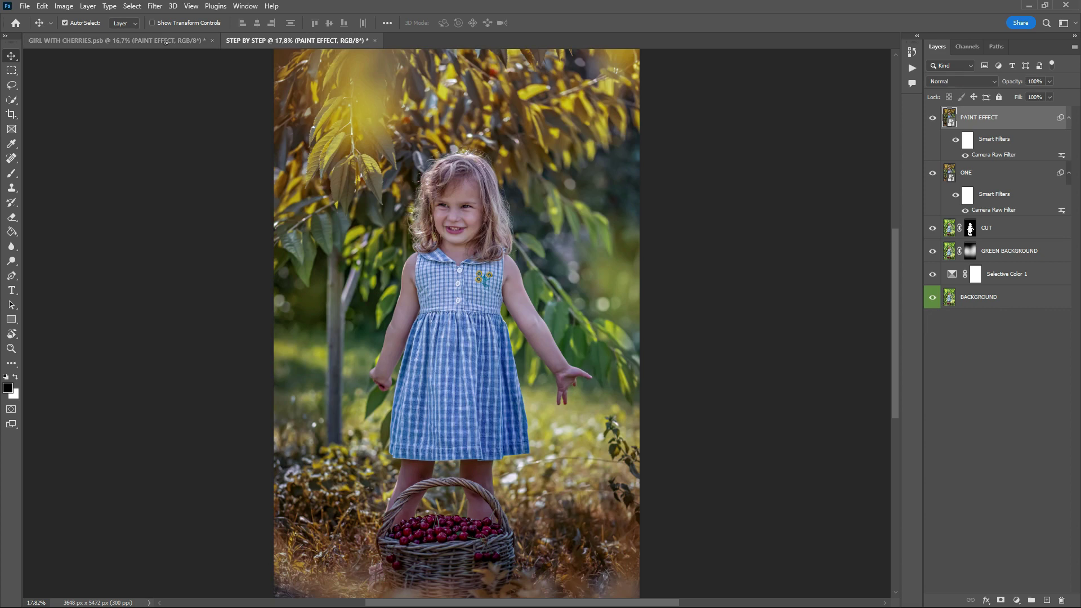
Step: Examine the layers above PAINT EFFECT in the finished GIRL WITH CHERRIES document, returning to STEP BY STEP
click(167, 41)
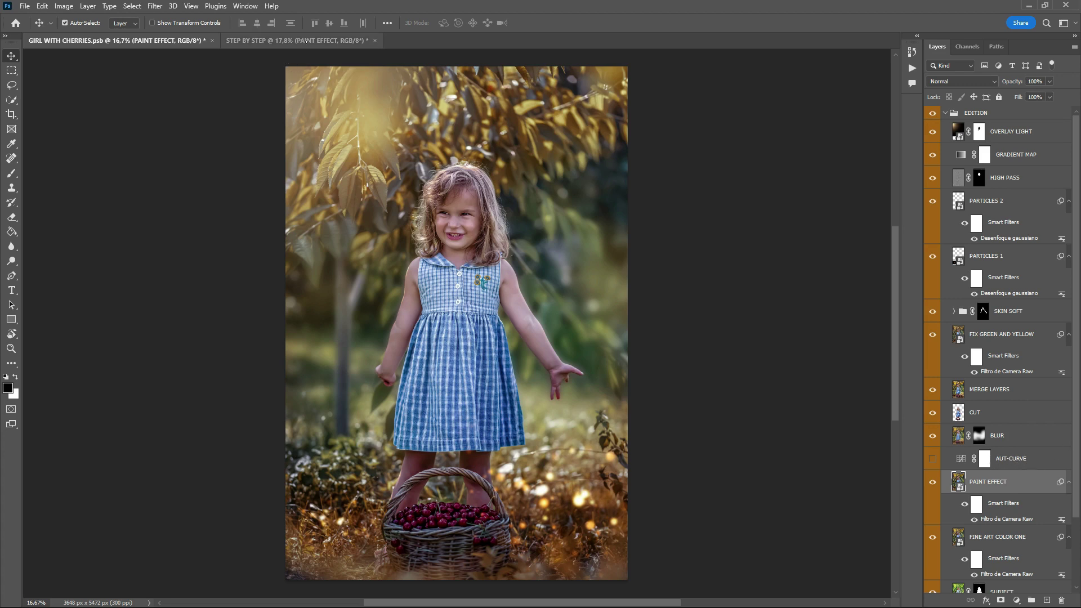
click(307, 40)
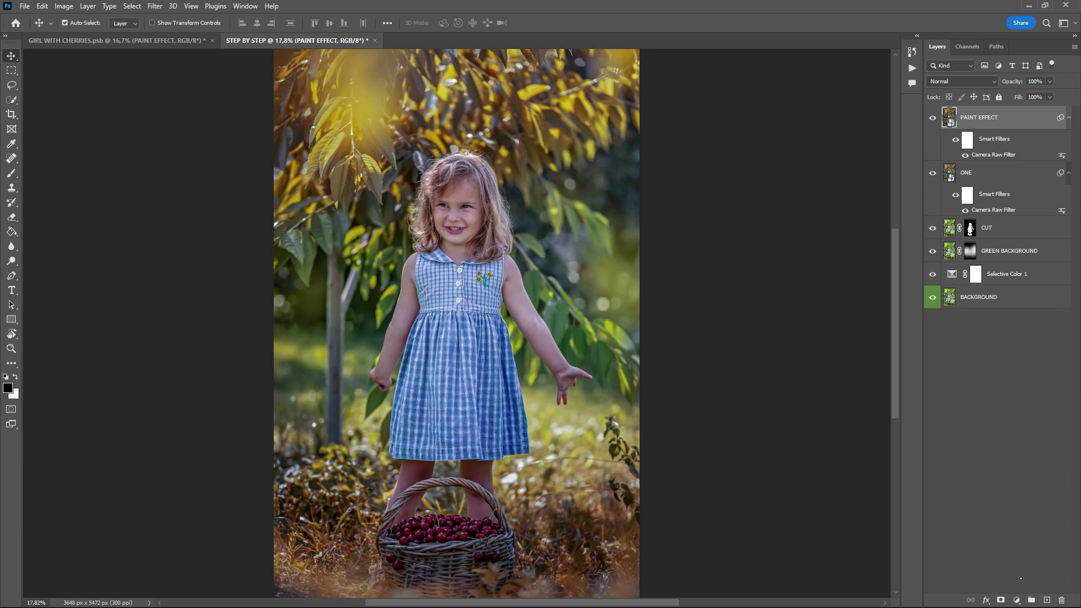
Step: Add a Curves adjustment layer above PAINT EFFECT with auto color correction set to Enhance Per Channel Contrast
click(1018, 601)
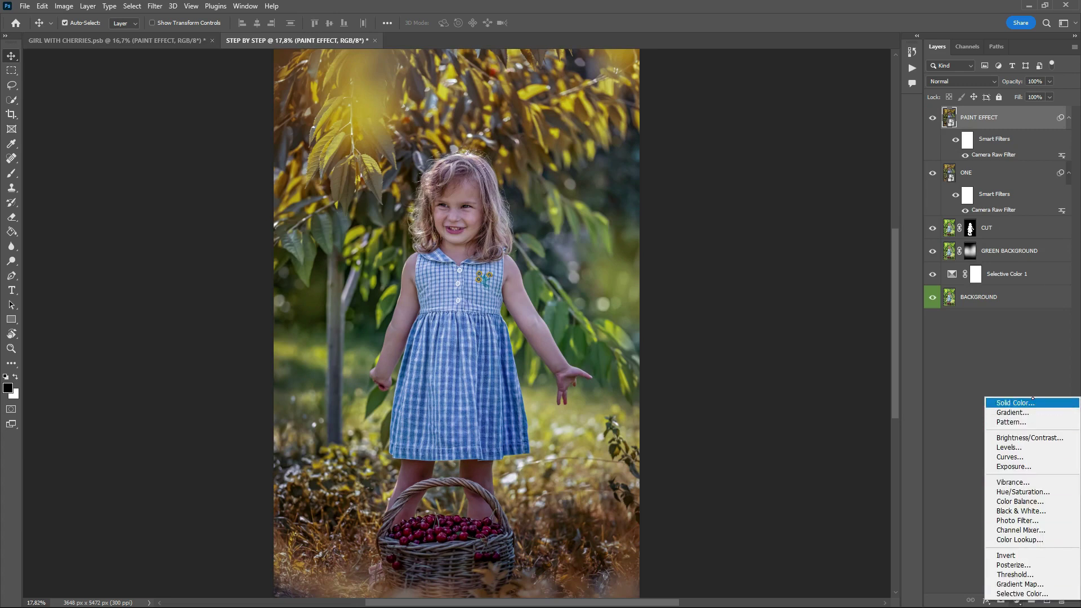
click(1025, 459)
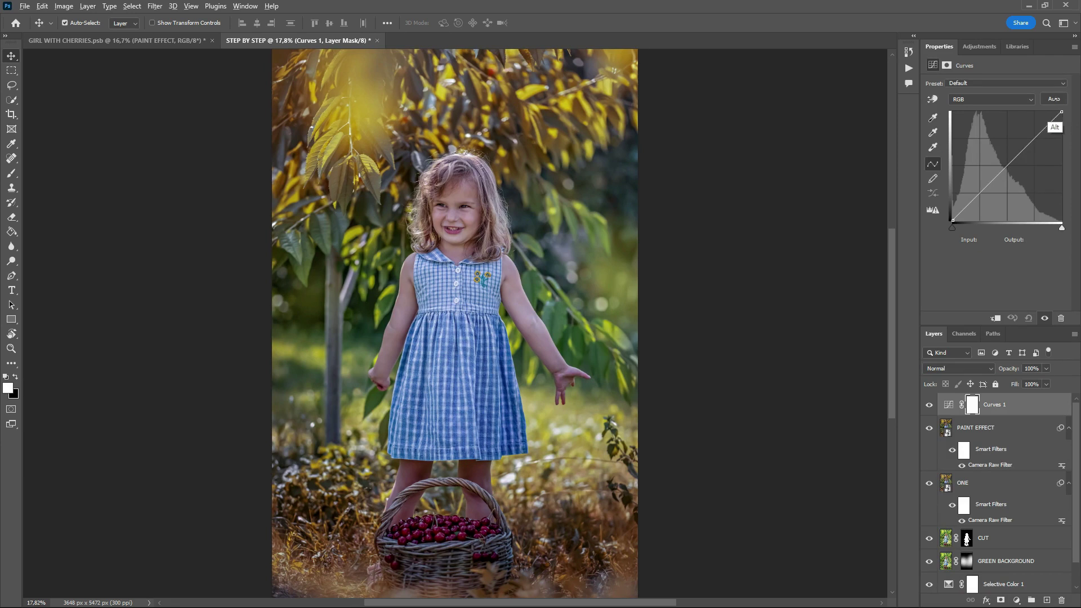
alt+click(1053, 99)
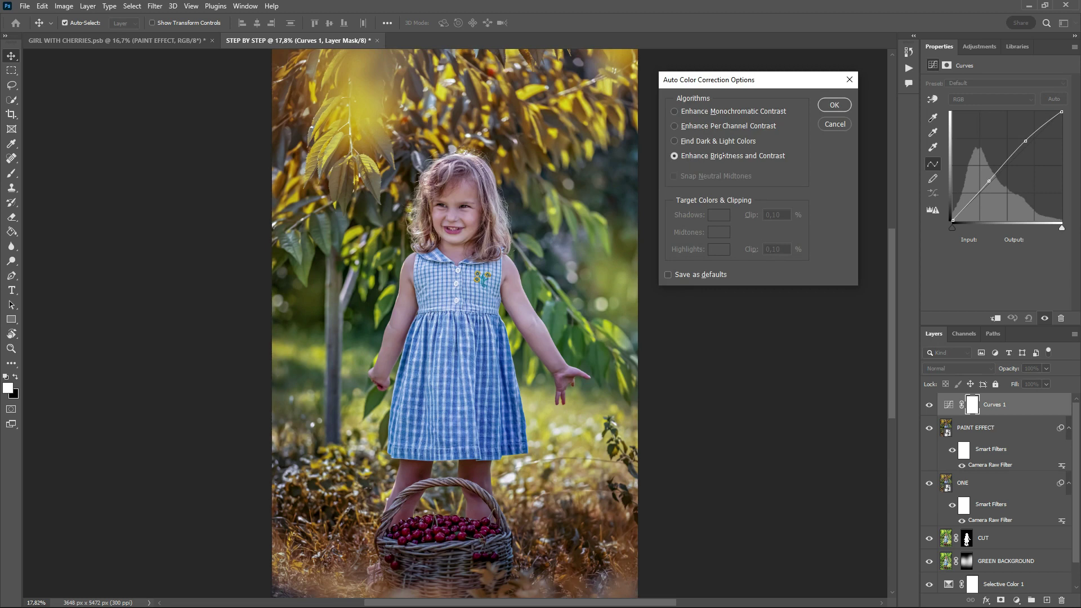
click(674, 141)
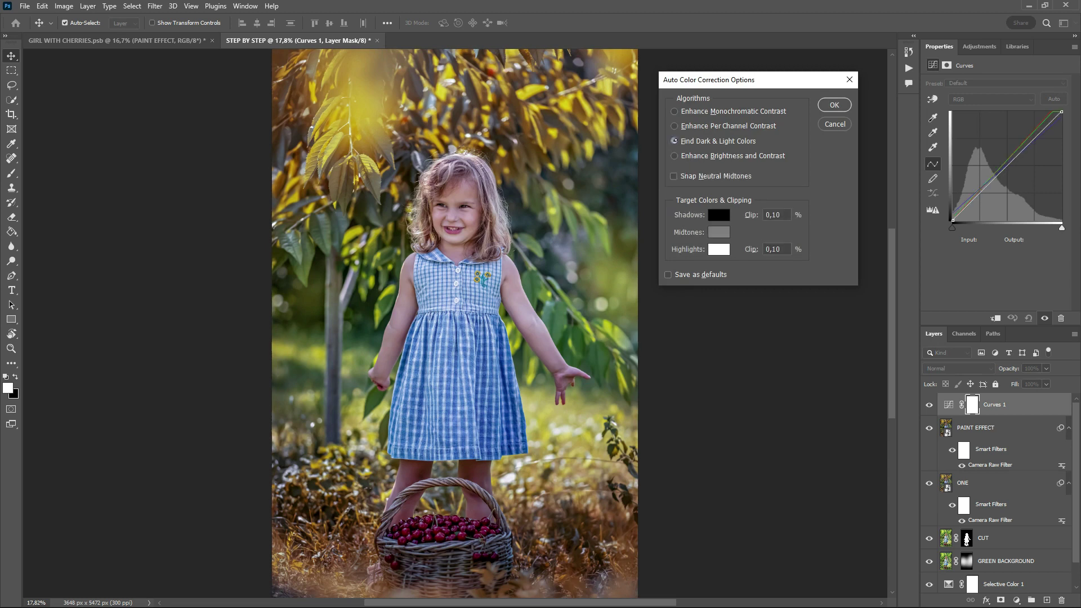
click(674, 126)
click(835, 105)
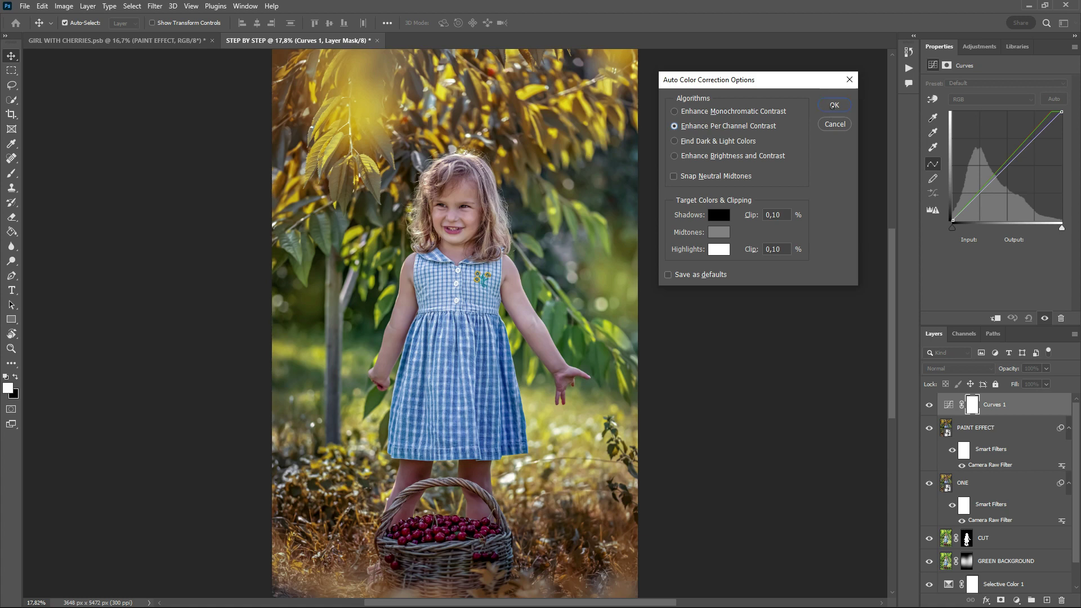
Step: Compare the image with and without the Curves adjustment, leaving the layer visible
click(930, 405)
click(930, 405)
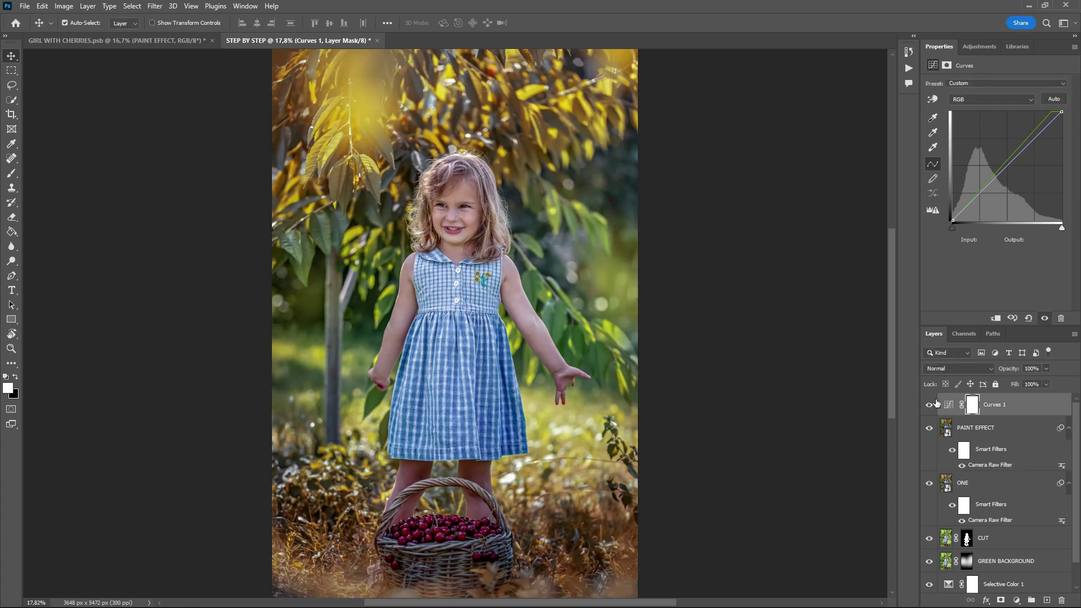
click(930, 405)
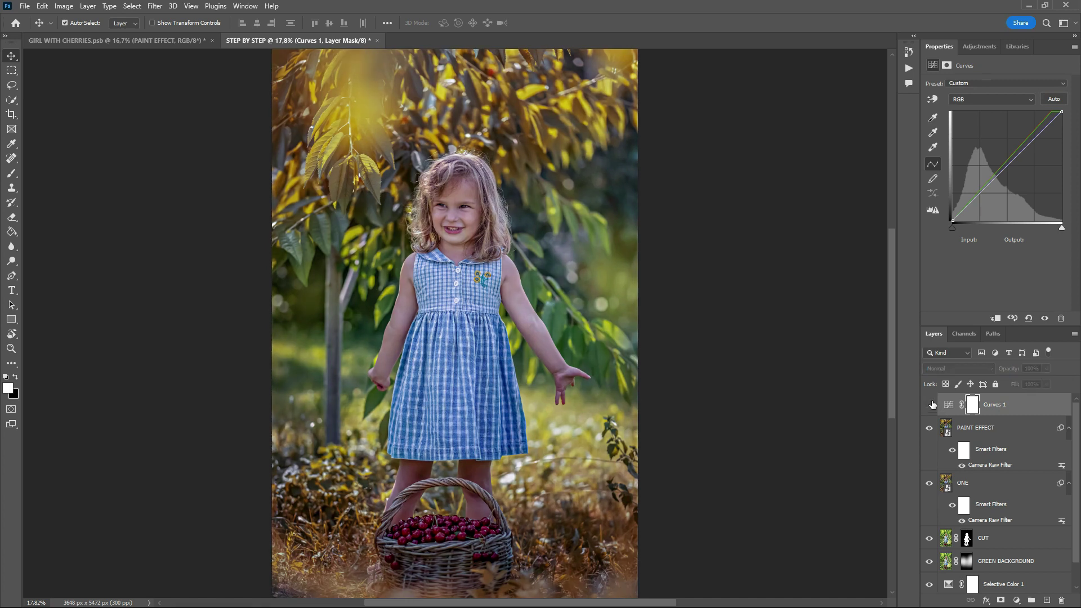
click(930, 405)
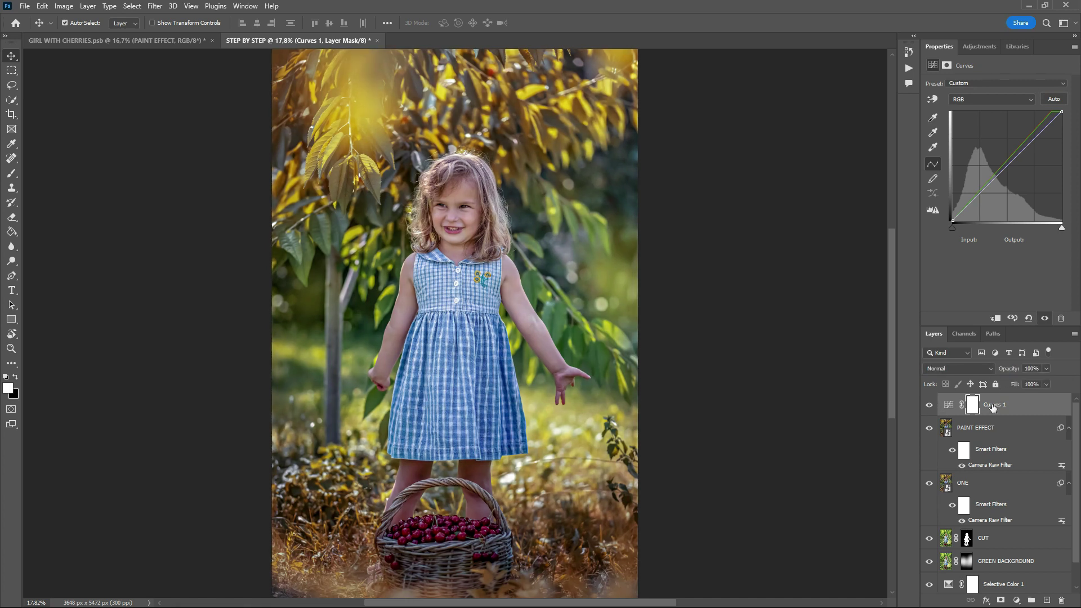
Step: Rename the Curves adjustment layer as AUT CURVE
double_click(993, 406)
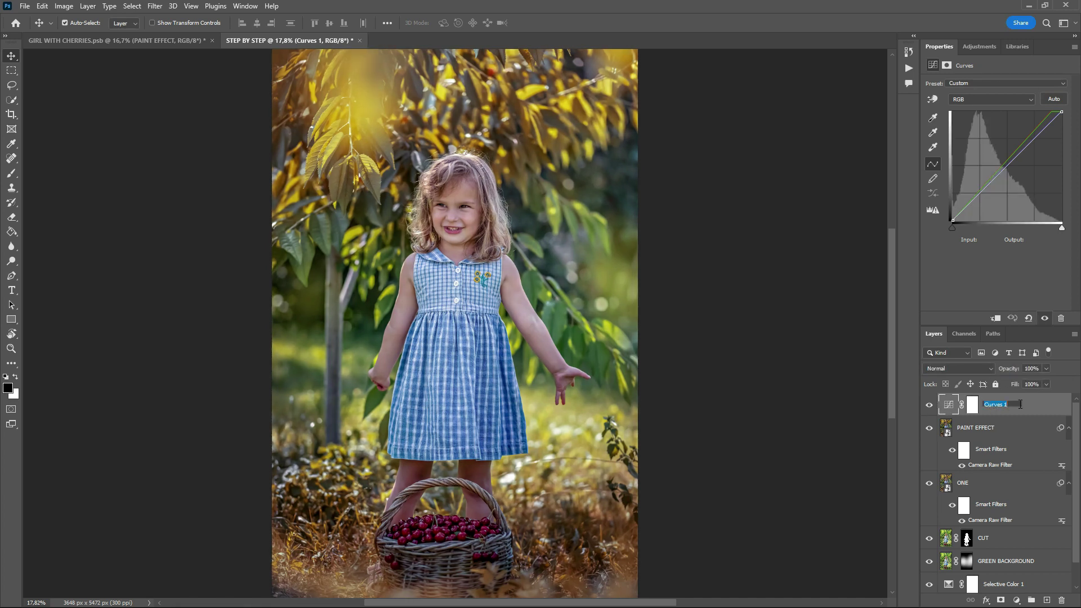
text(AU)
key(Return)
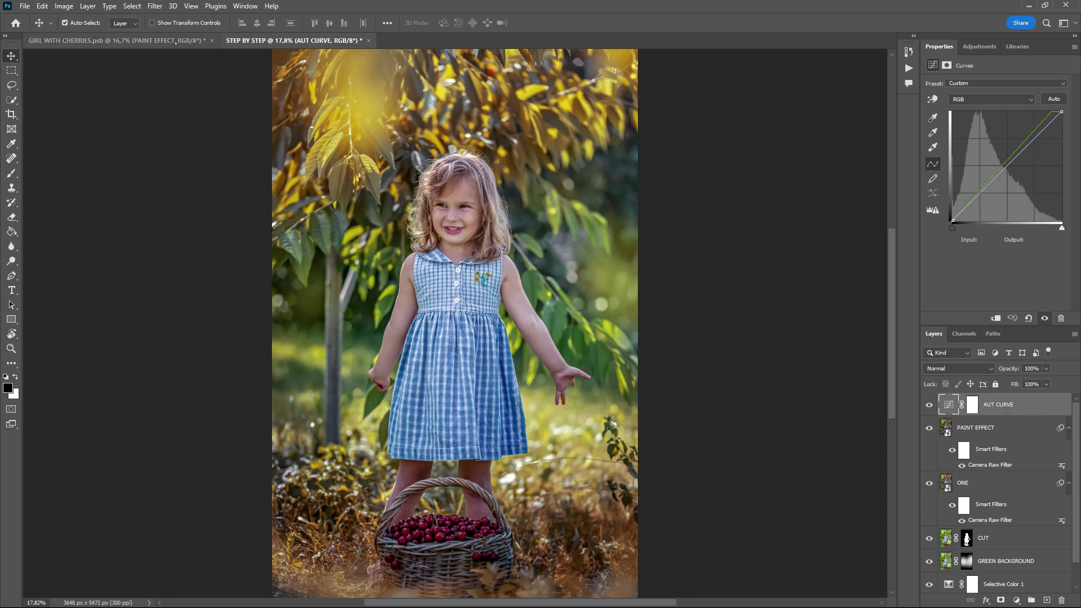
Step: Examine the AUT-CURVE layer and the layers above it in the finished GIRL WITH CHERRIES document, returning to STEP BY STEP
click(175, 41)
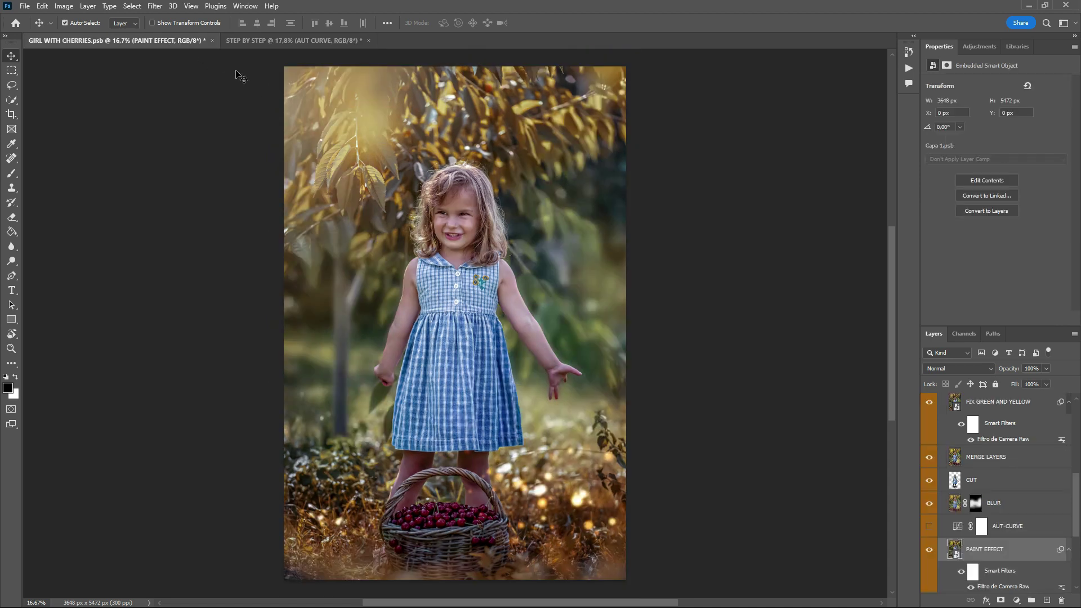
click(1036, 527)
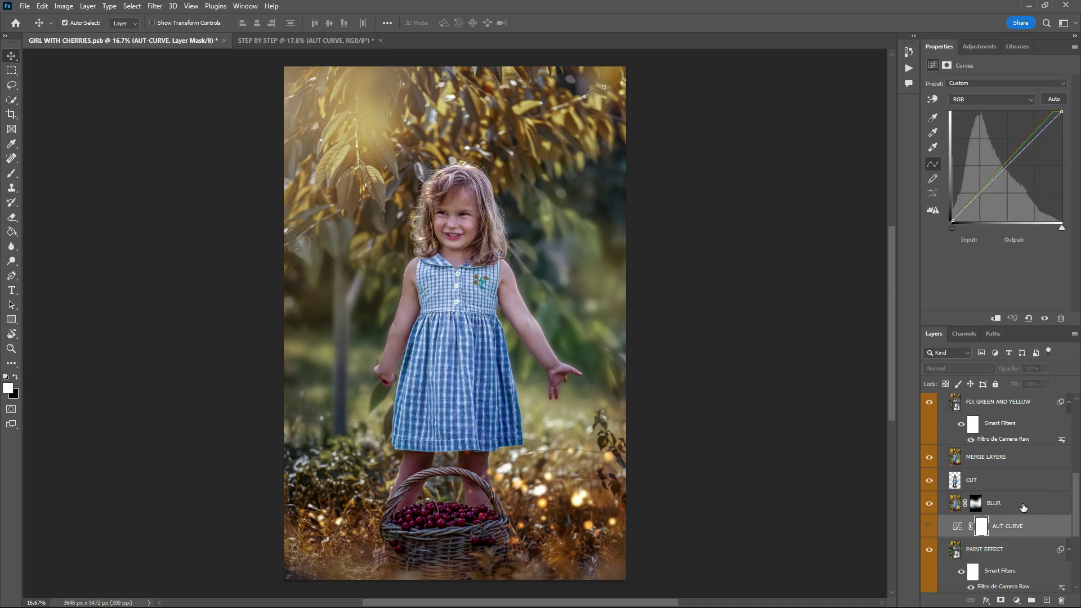
click(339, 41)
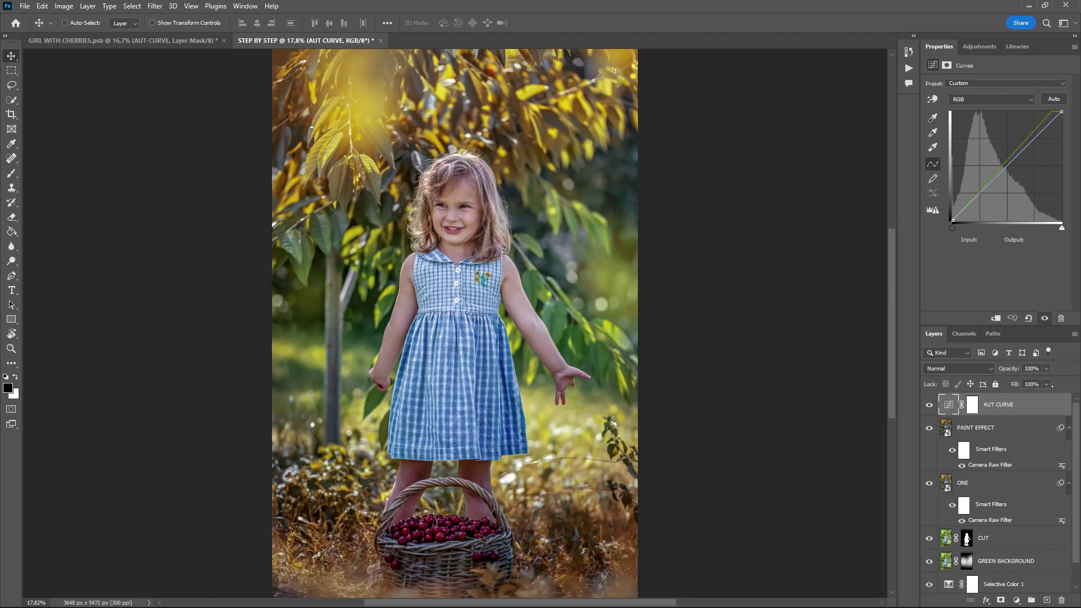
Step: Stamp all visible layers into a new layer above AUT CURVE and convert it to a smart object
key(ctrl+alt+shift+e)
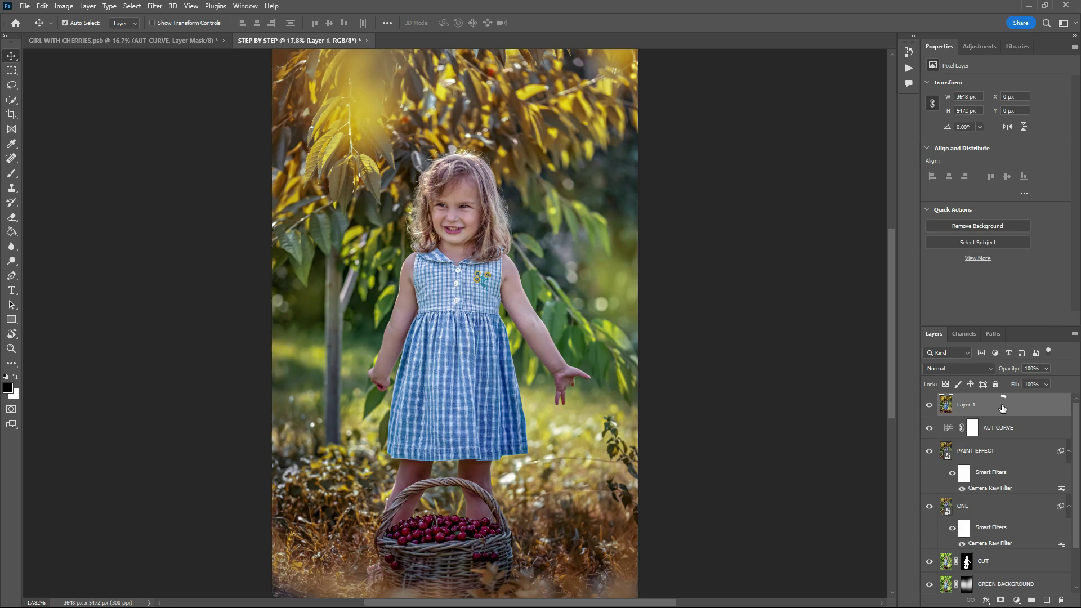
right_click(1002, 408)
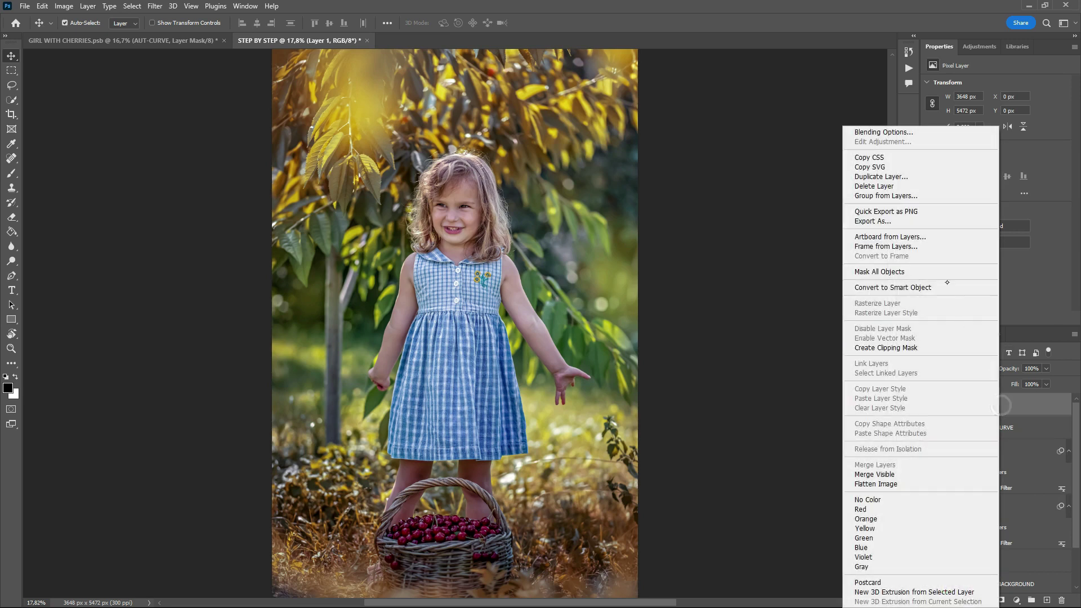
click(890, 288)
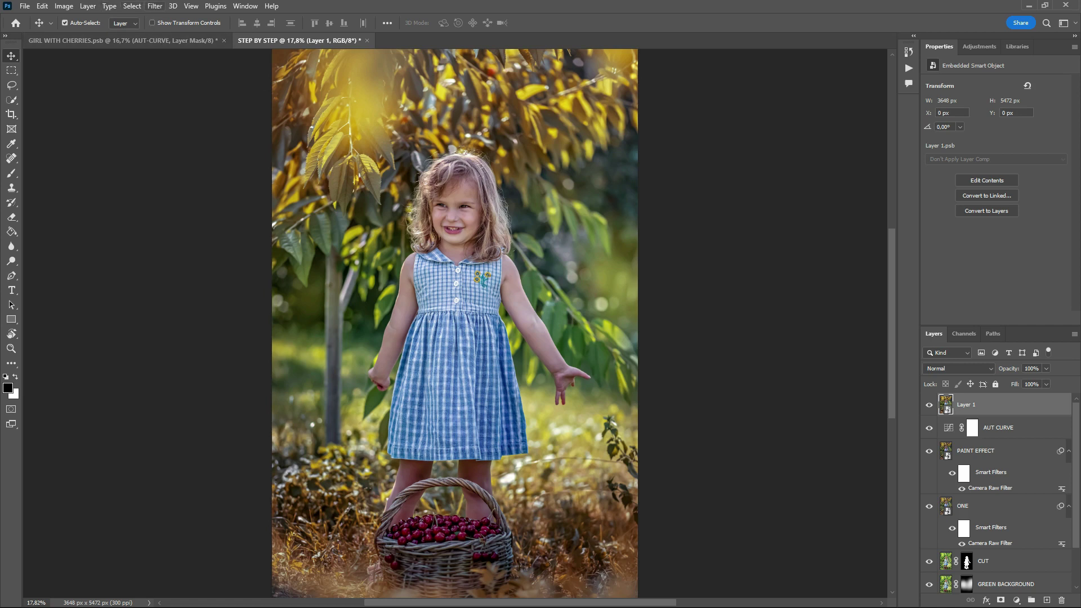
Step: Apply a Gaussian Blur with a radius of 20.8 pixels to the stamped smart object, comparing it with the unblurred image
click(155, 6)
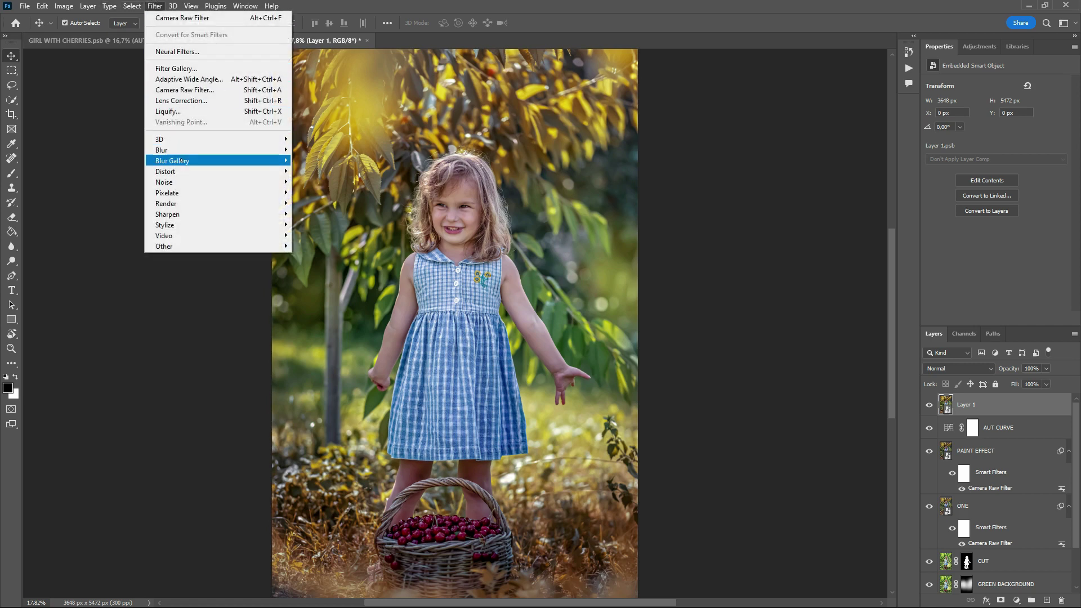
mouse_move(181, 161)
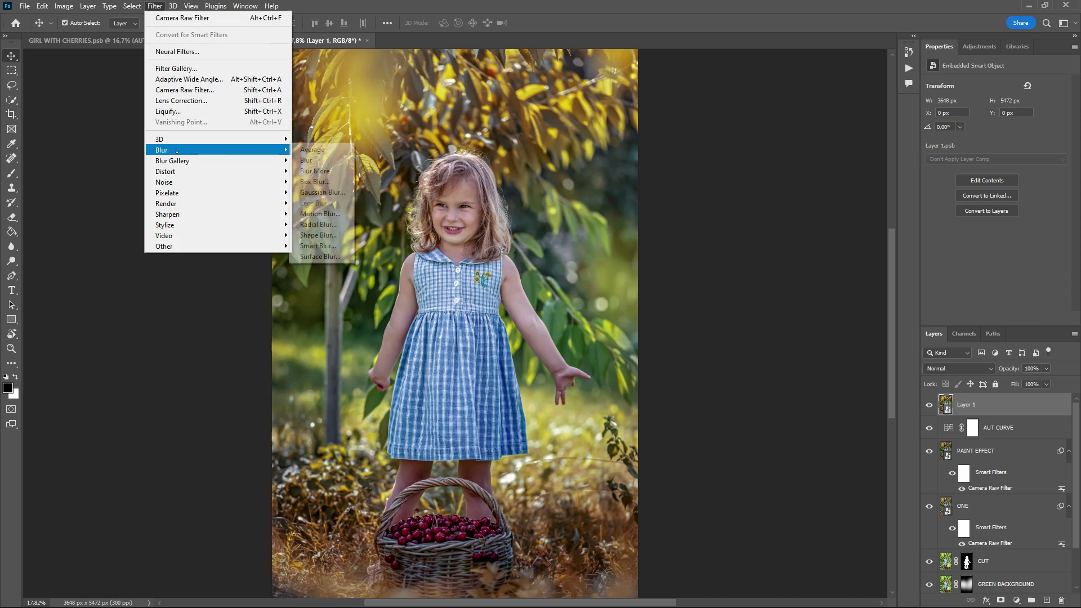
click(322, 193)
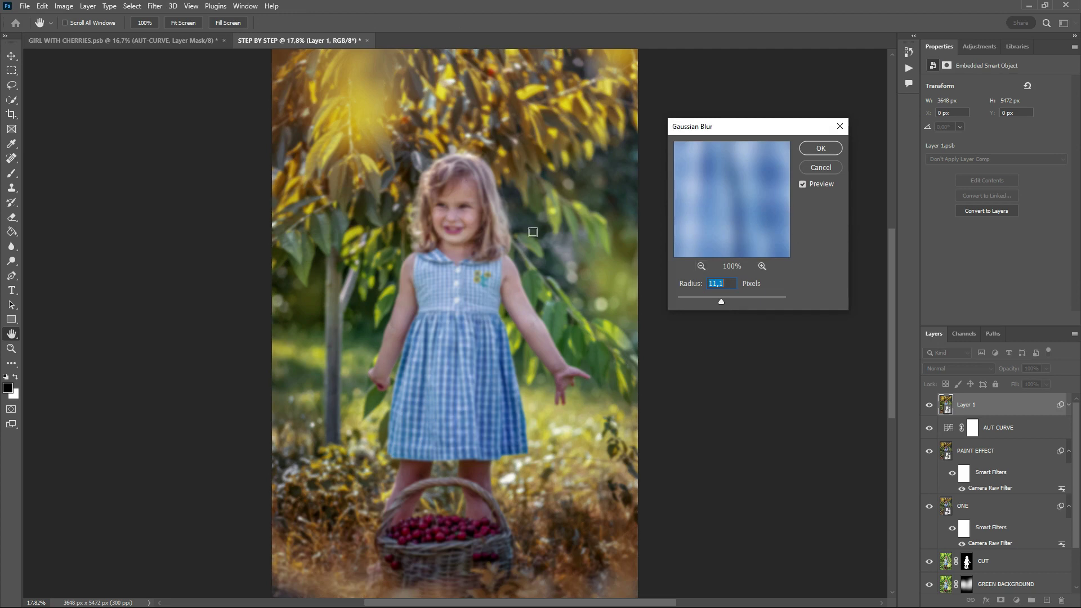
click(734, 301)
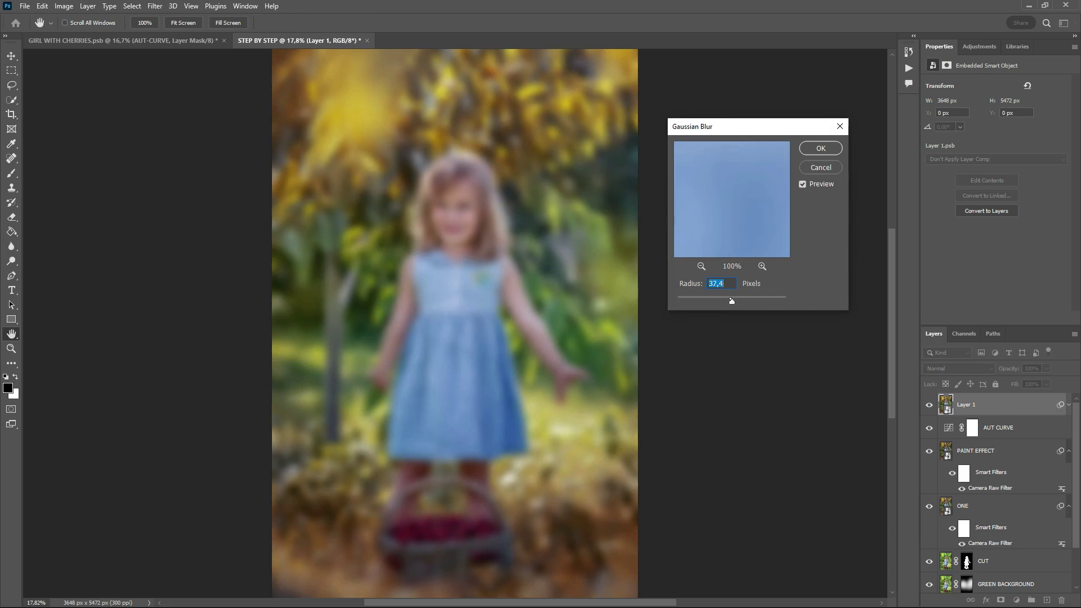
drag(726, 299, 728, 300)
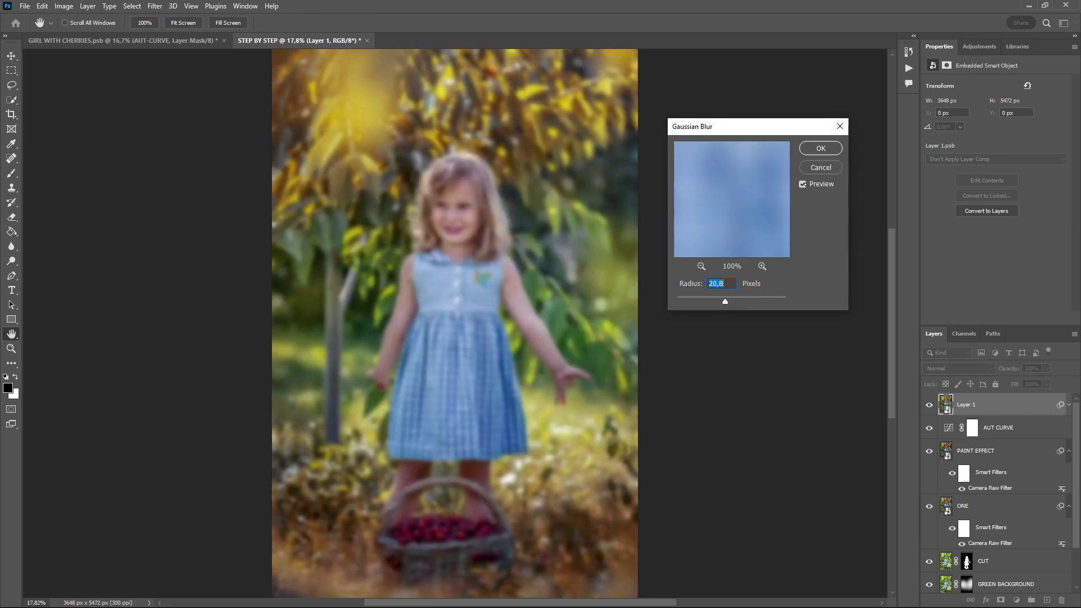
click(802, 184)
click(803, 185)
click(819, 148)
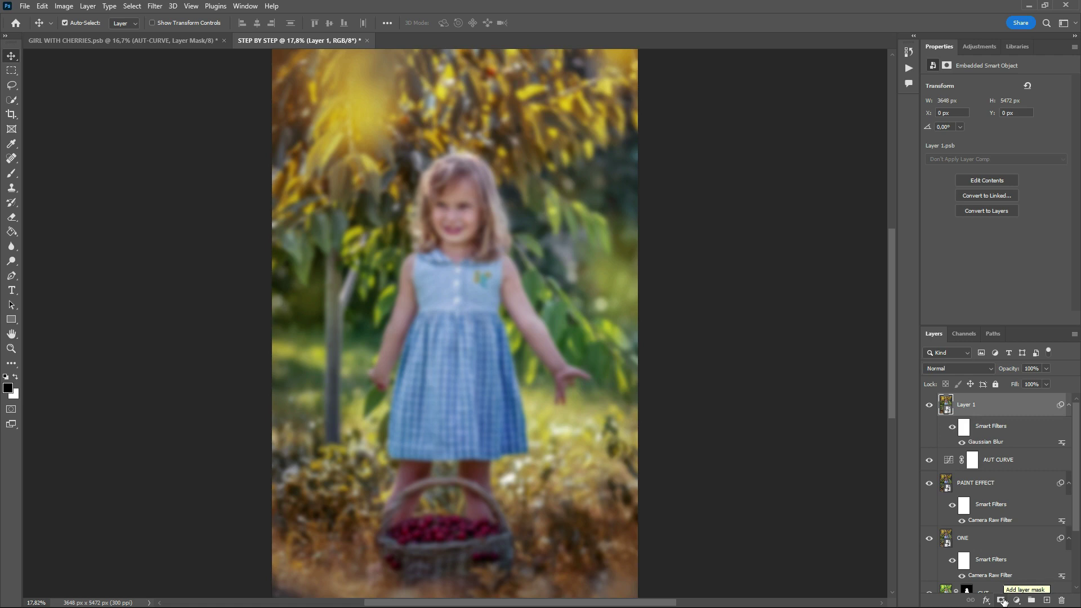
Step: Add an inverted, fully black layer mask to the blurred layer and hide the layer
click(1000, 599)
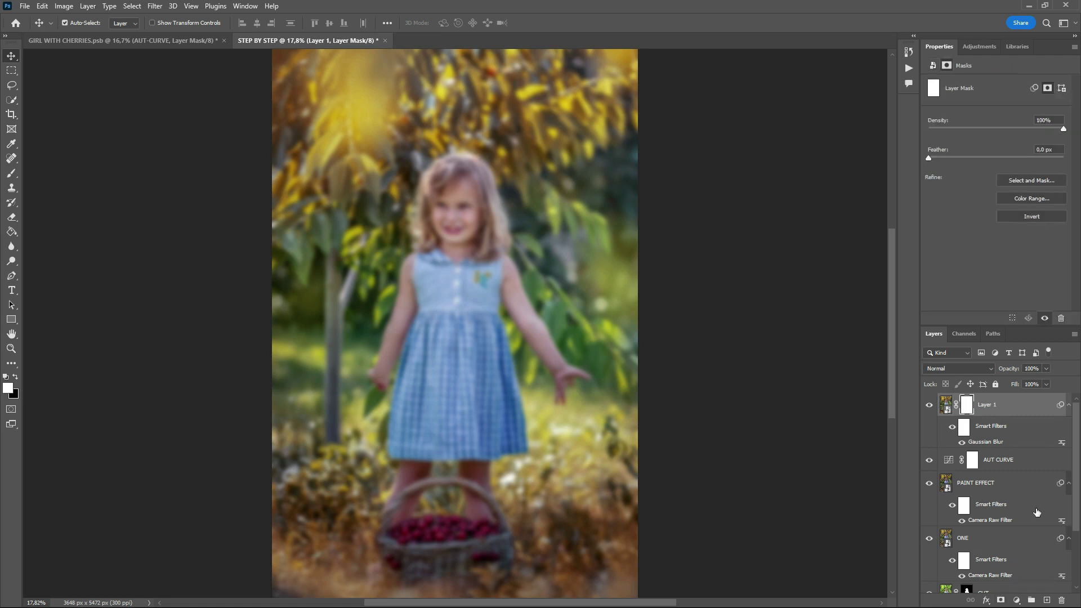
key(ctrl+i)
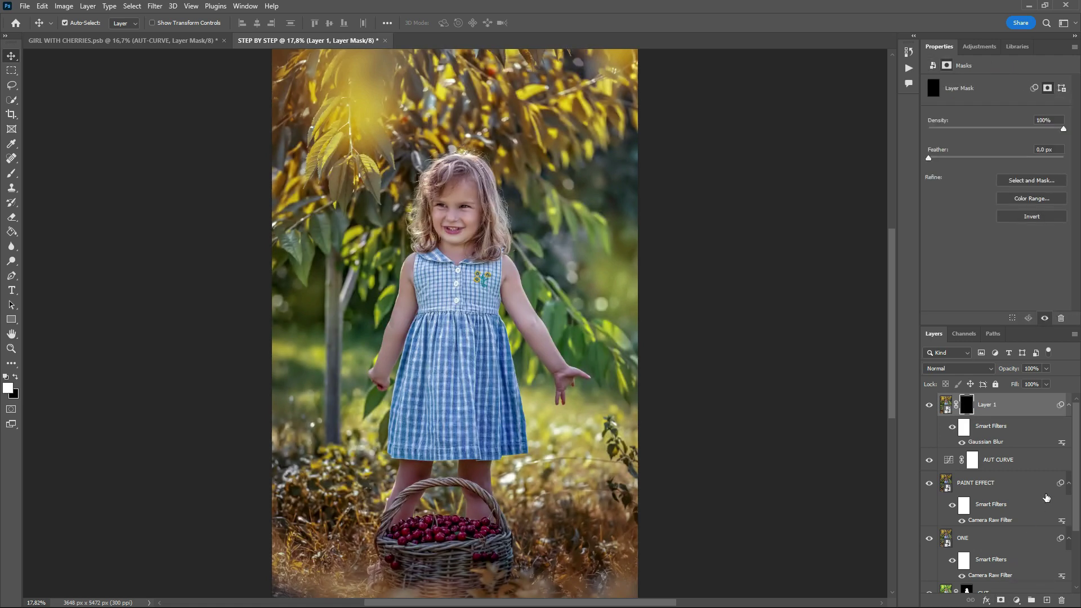
click(929, 406)
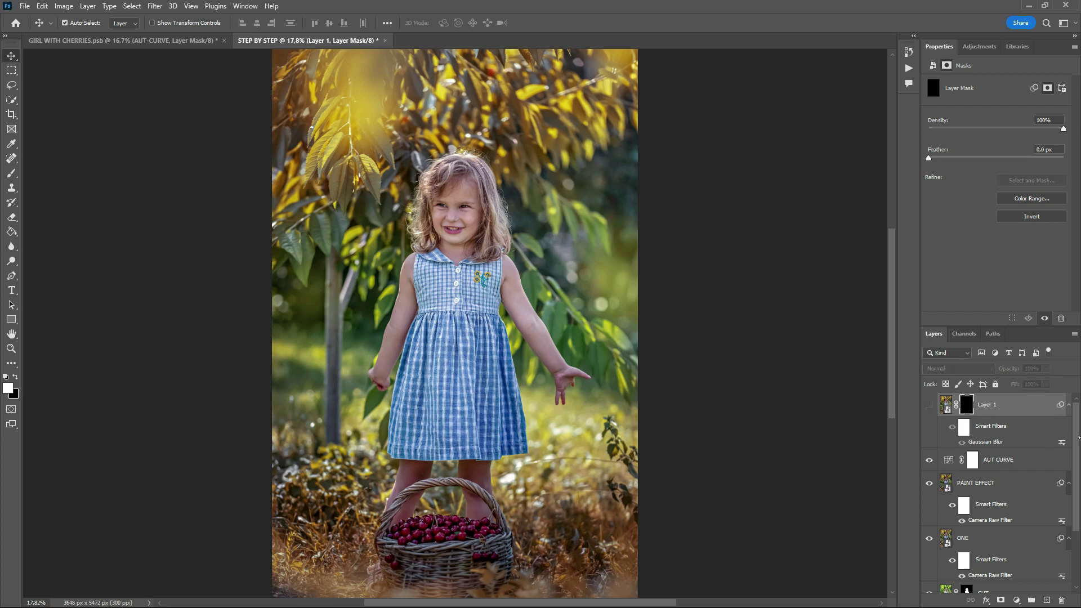
Step: Stamp the visible layers into a new layer directly above AUT CURVE and mask it to the automatically selected subject
click(1017, 469)
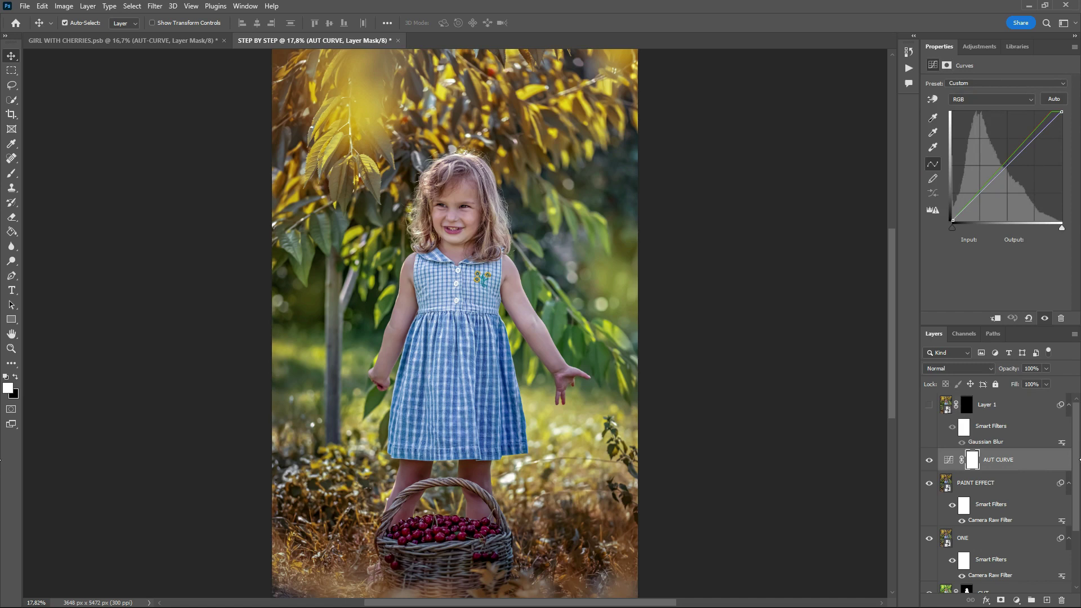
key(ctrl+shift+alt+e)
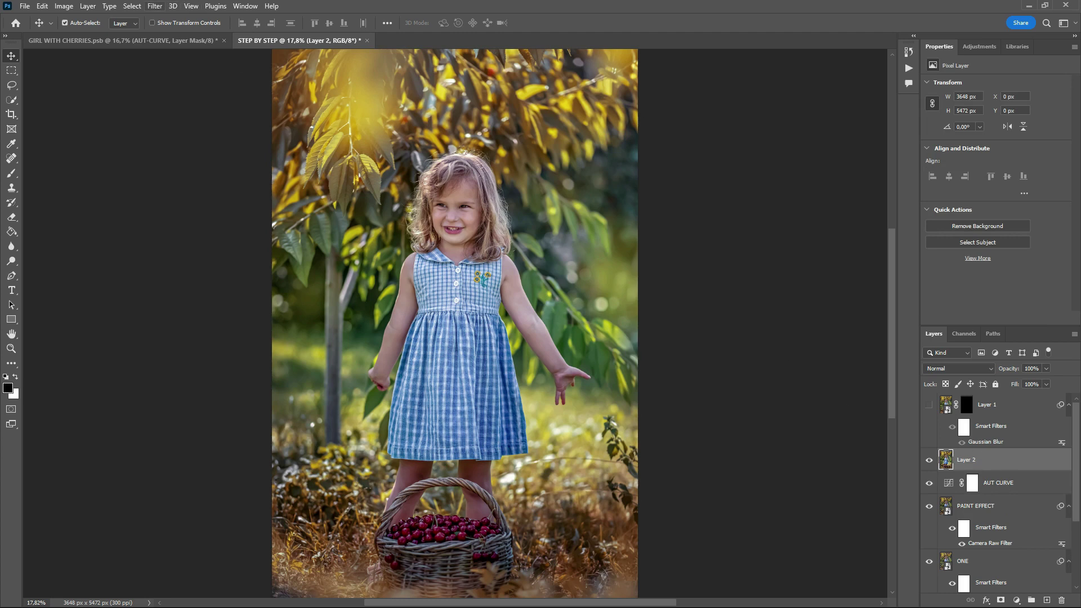
click(132, 5)
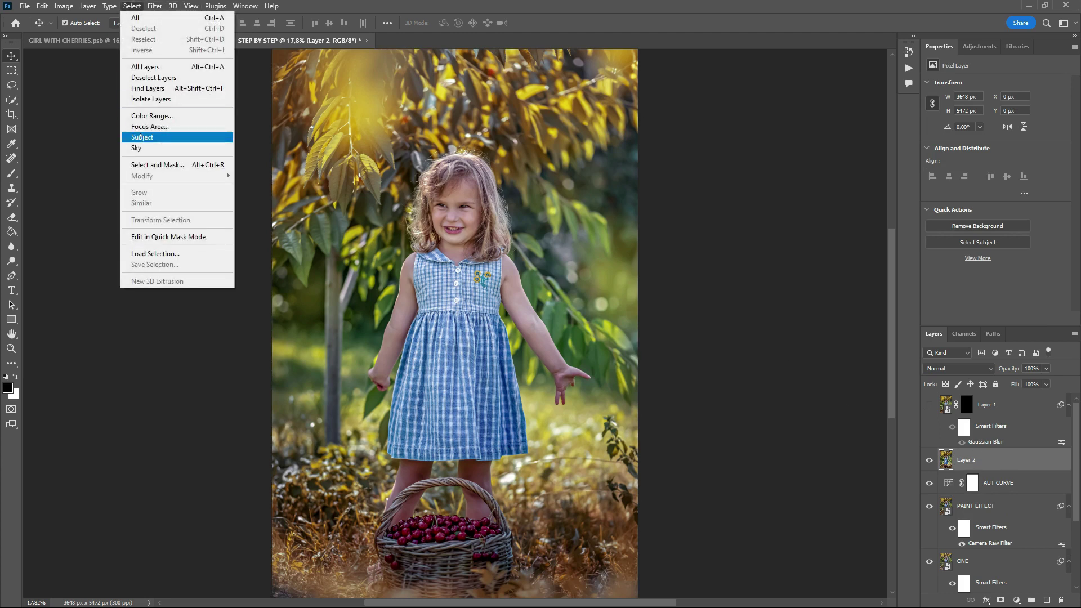
click(142, 137)
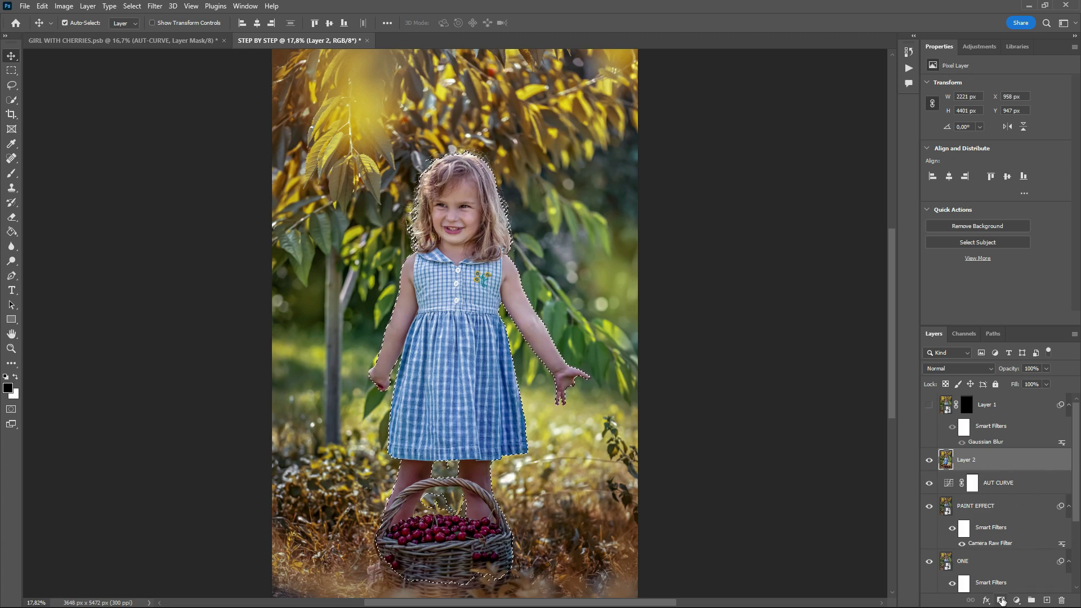
click(1001, 600)
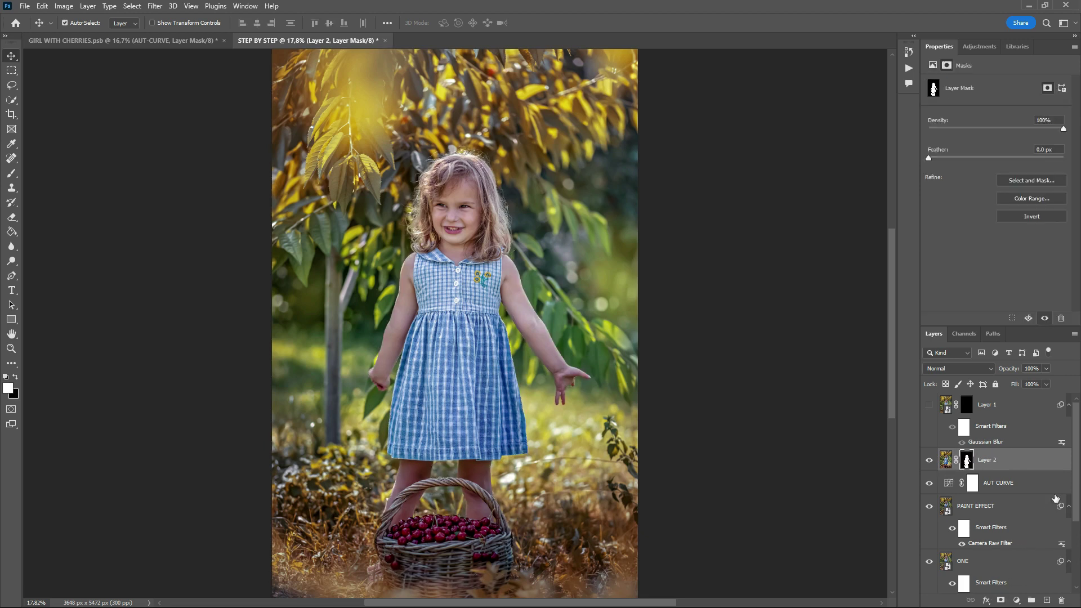
Step: Rename the masked subject layer as CUT and move it above the blurred layer
click(1024, 461)
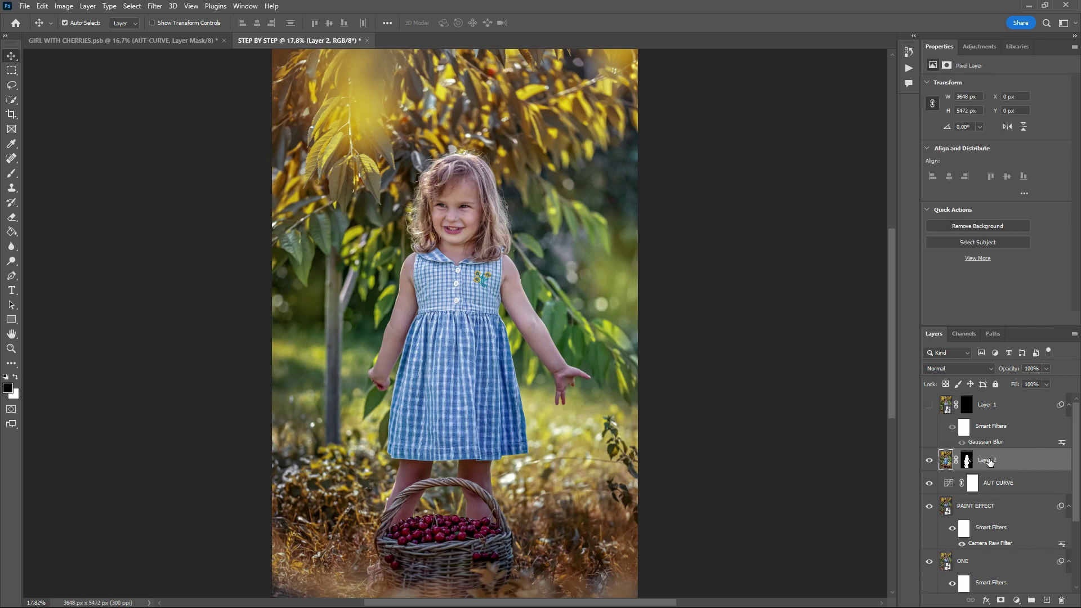
double_click(989, 461)
text(CUT)
click(1026, 461)
drag(1029, 461, 1018, 394)
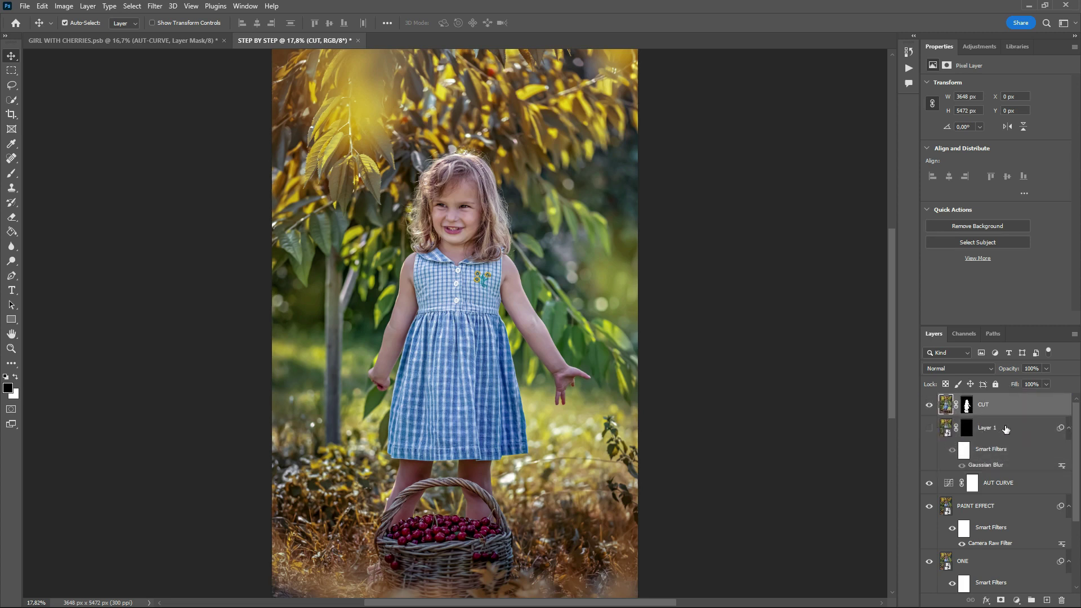
Step: Make the blurred layer visible again, activate the Brush tool and rename the layer as BLUR
click(1005, 429)
click(930, 430)
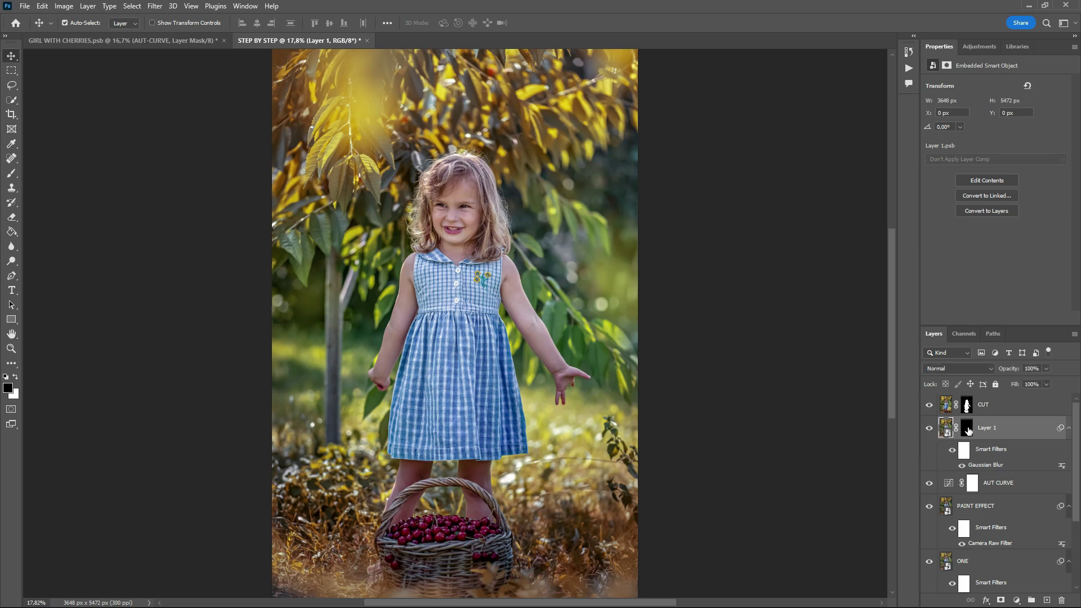
click(967, 429)
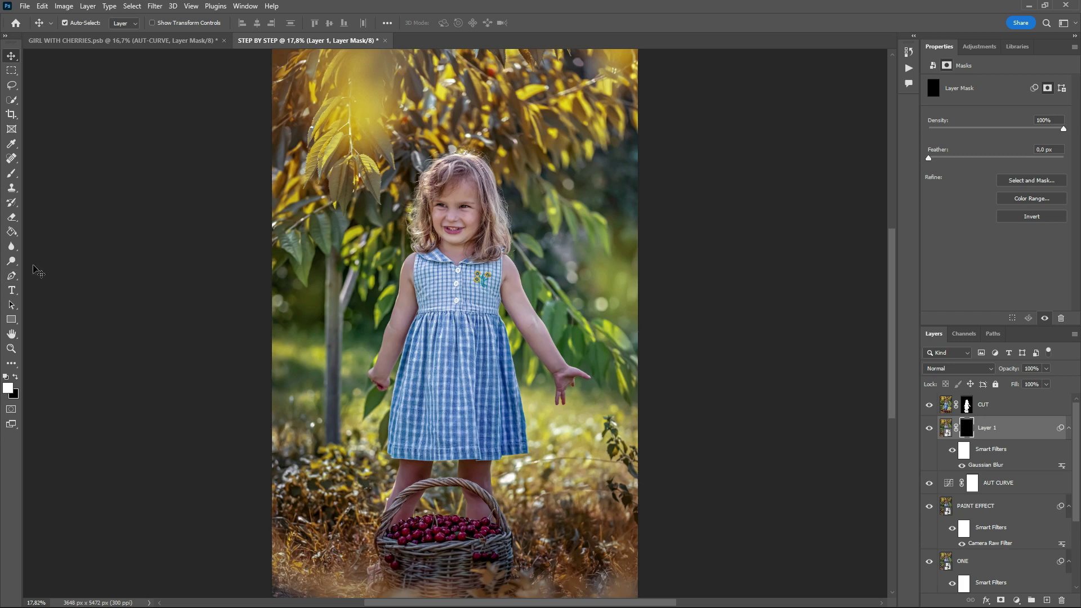
click(11, 188)
click(12, 172)
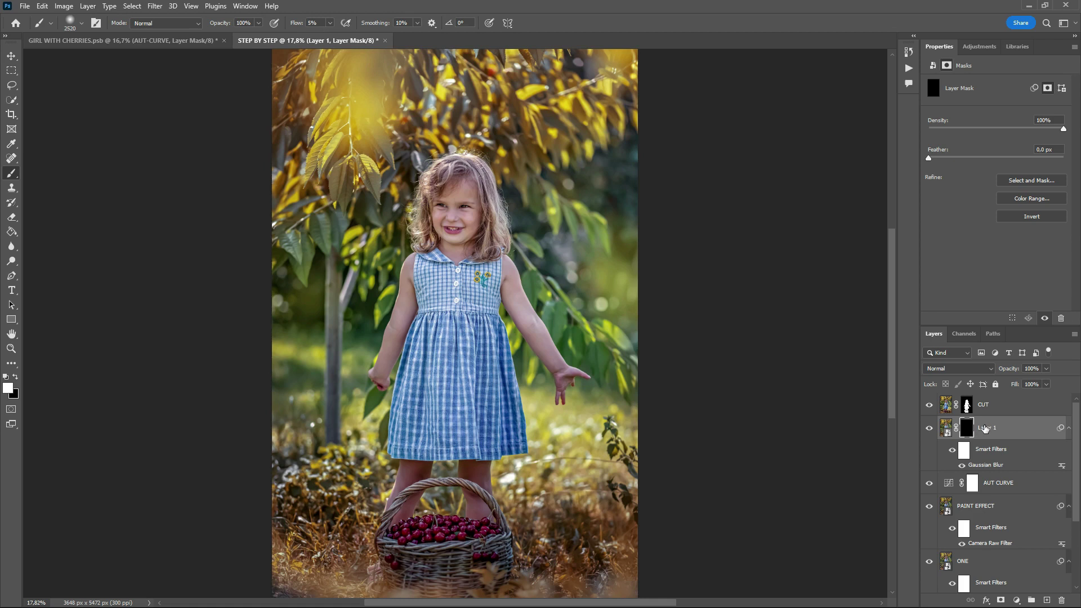
double_click(985, 429)
text(bl)
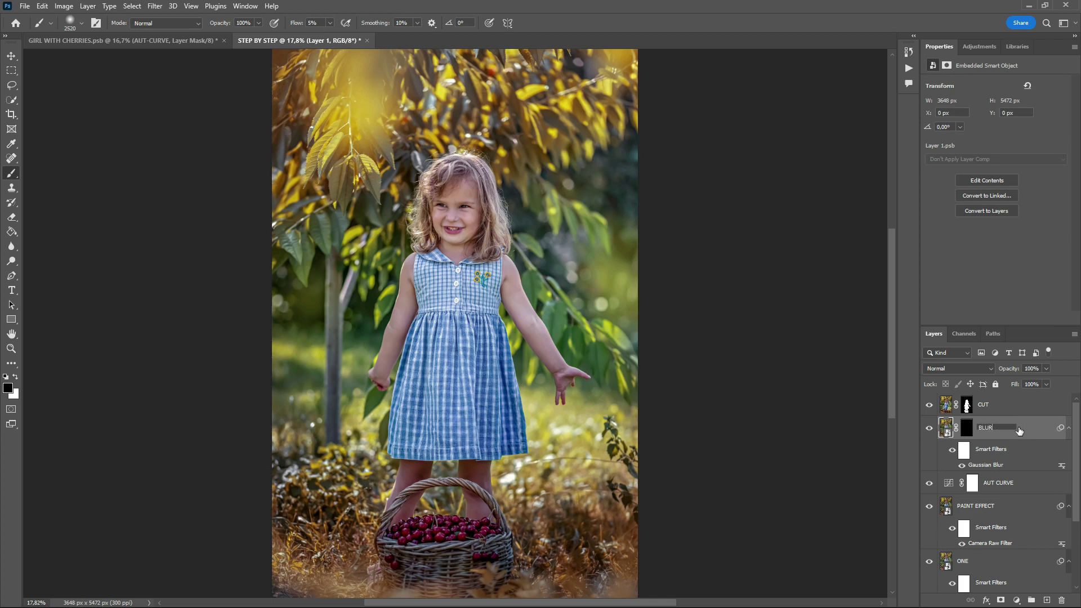
key(Return)
Step: Paint white on the BLUR mask over the background on both sides of the girl, using a soft 1457 px brush at 5% flow
click(968, 428)
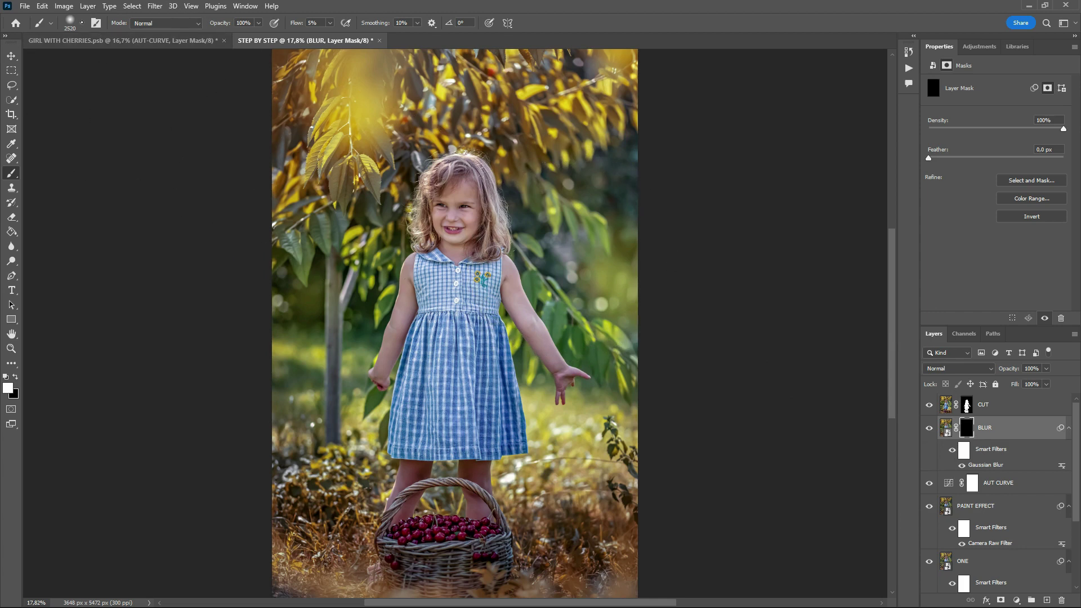
click(81, 22)
drag(130, 59, 127, 59)
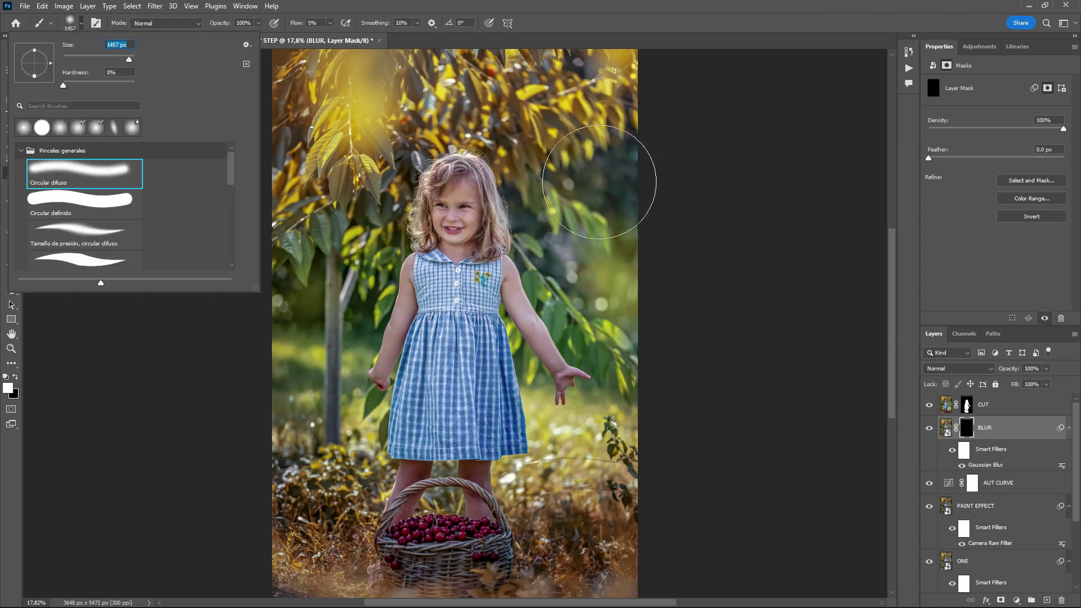
key(Return)
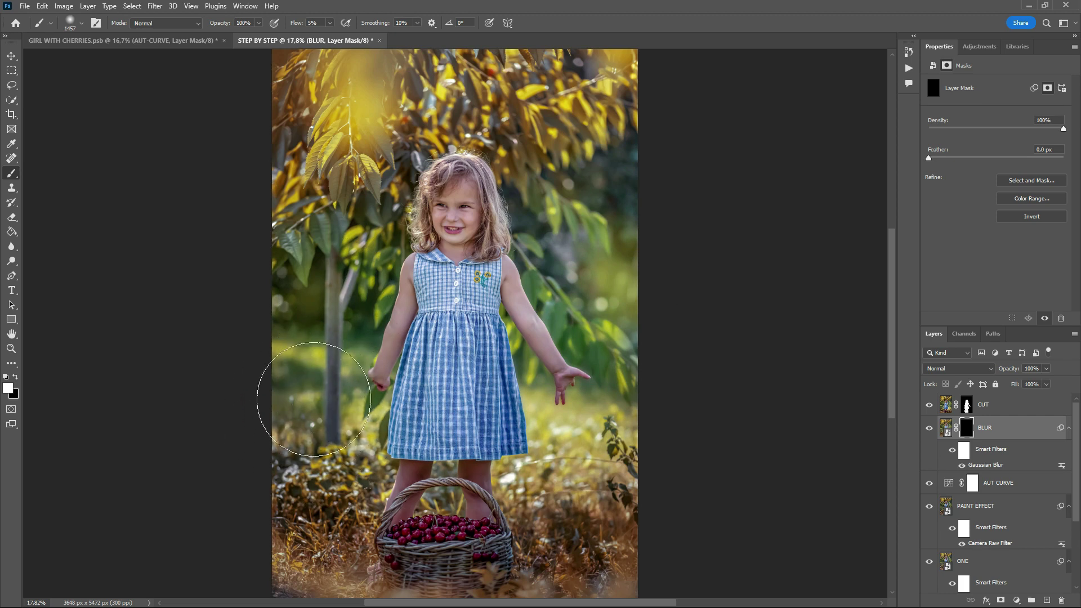
drag(355, 310, 369, 332)
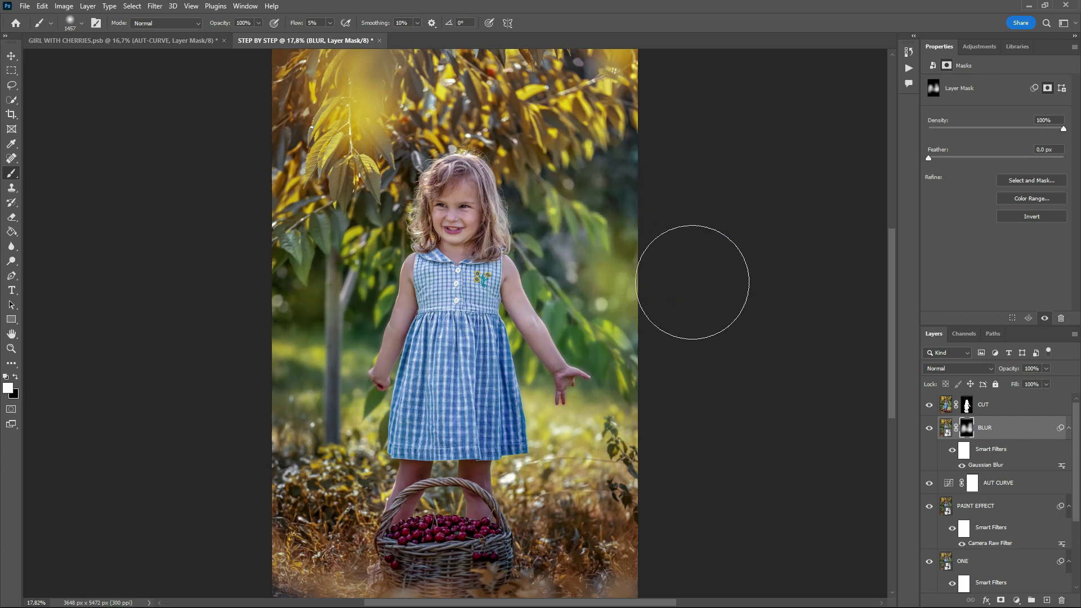
Step: Compare the image with and without the BLUR layer, leaving it visible
click(930, 429)
click(933, 429)
click(930, 429)
click(931, 429)
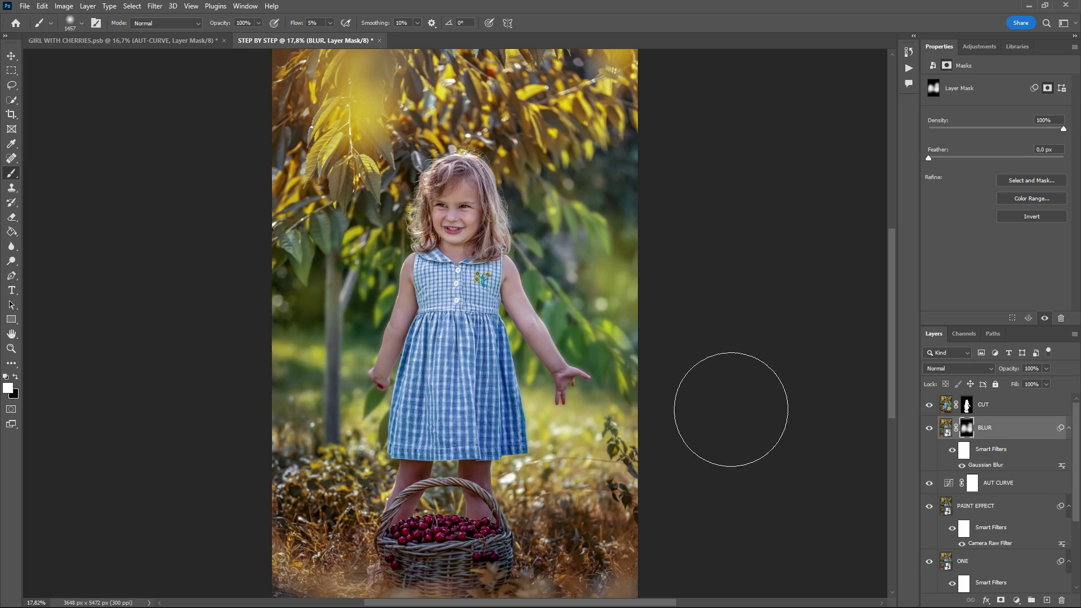
Step: Stamp all visible layers into a new layer above CUT and convert it to a smart object
click(1012, 404)
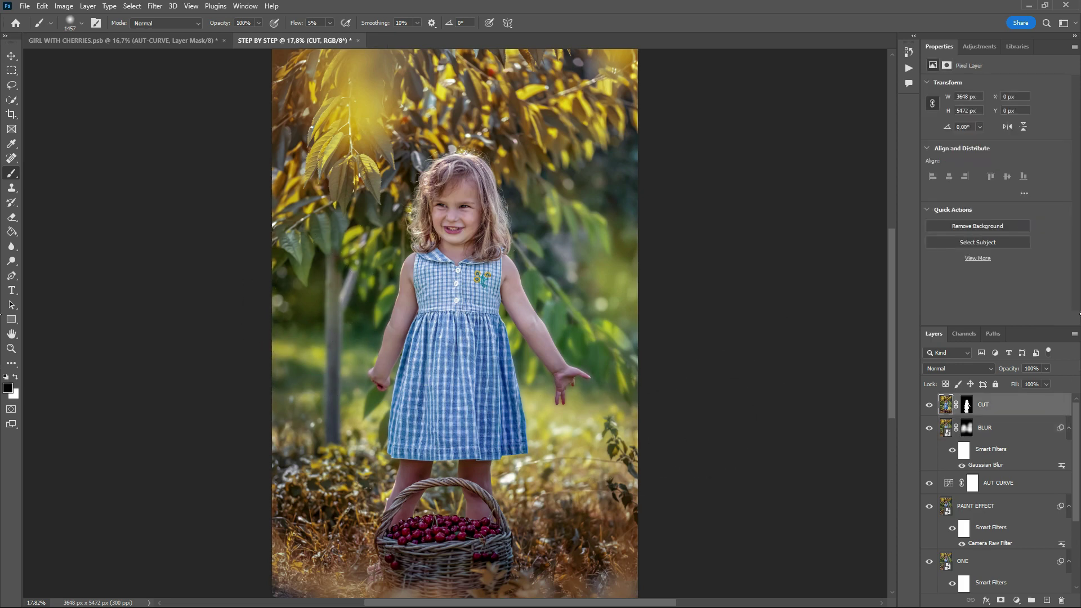
click(160, 40)
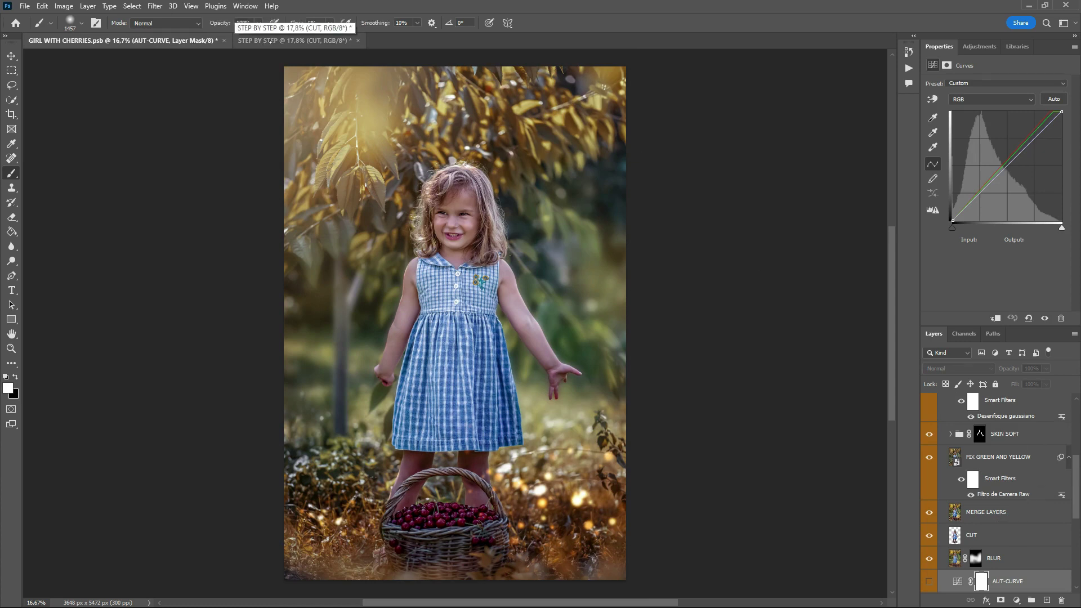
click(271, 41)
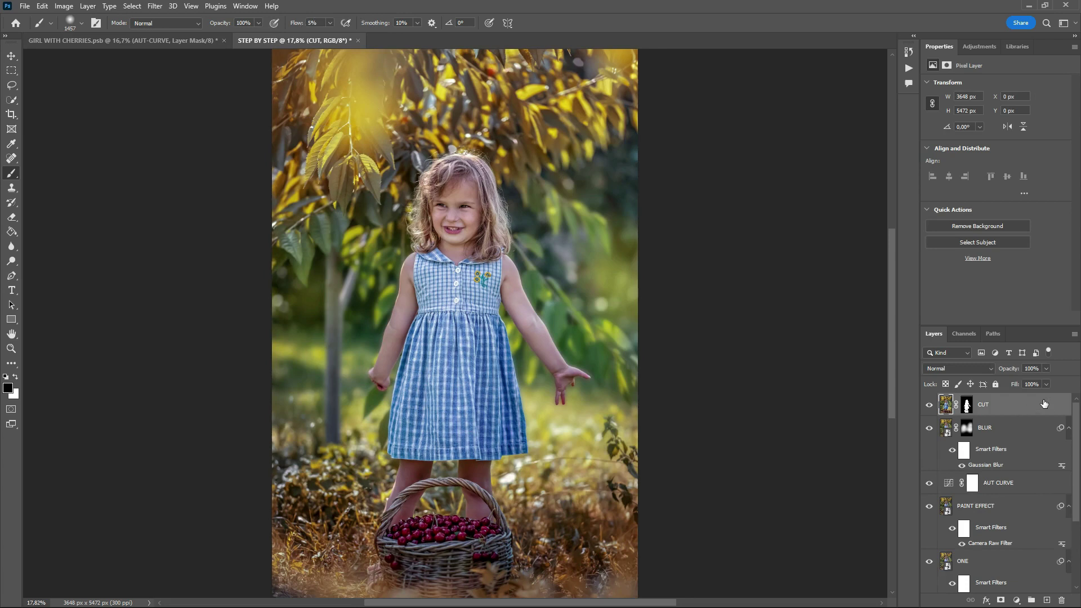
key(ctrl+shift+alt+e)
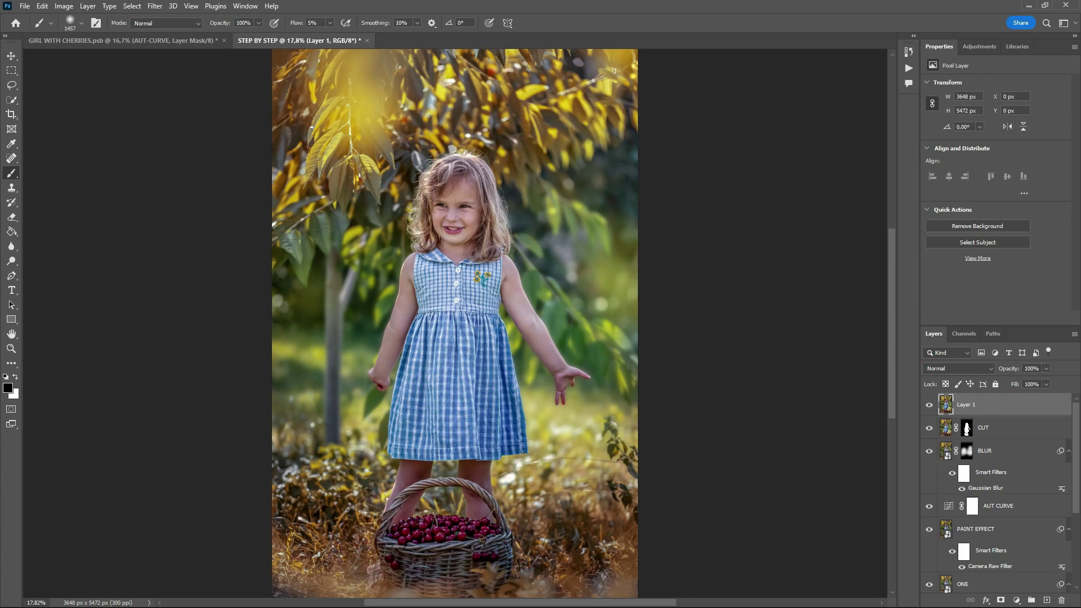
right_click(994, 404)
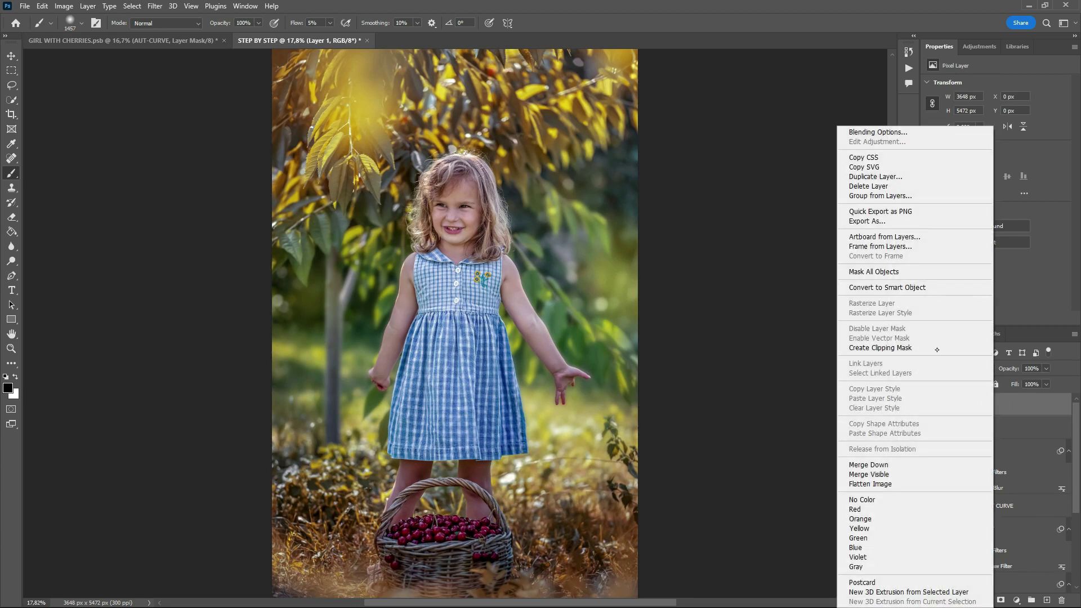
click(886, 288)
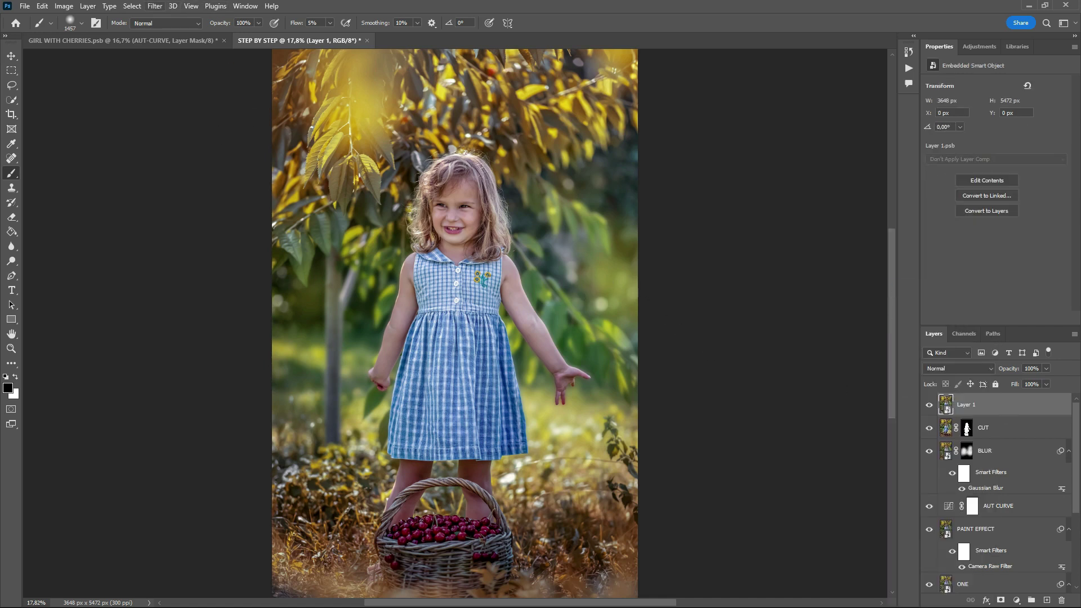
click(154, 6)
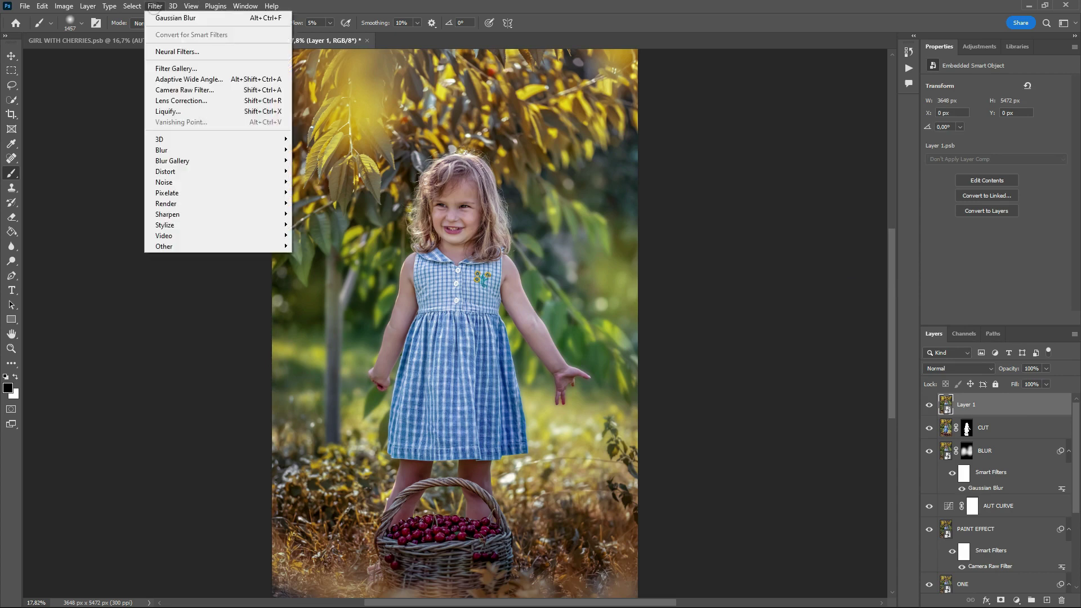
click(175, 90)
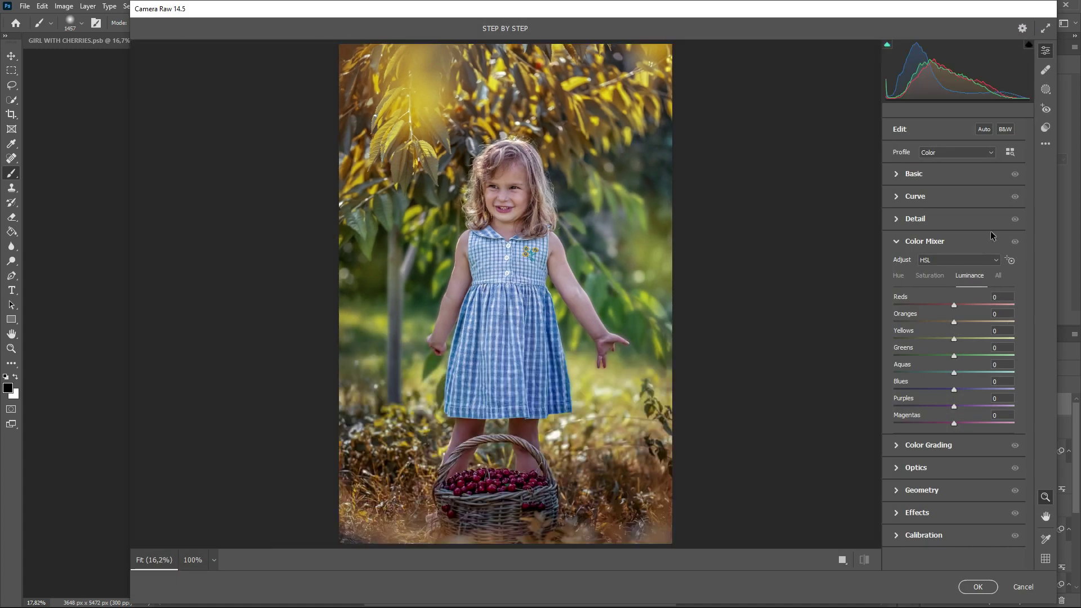
click(897, 173)
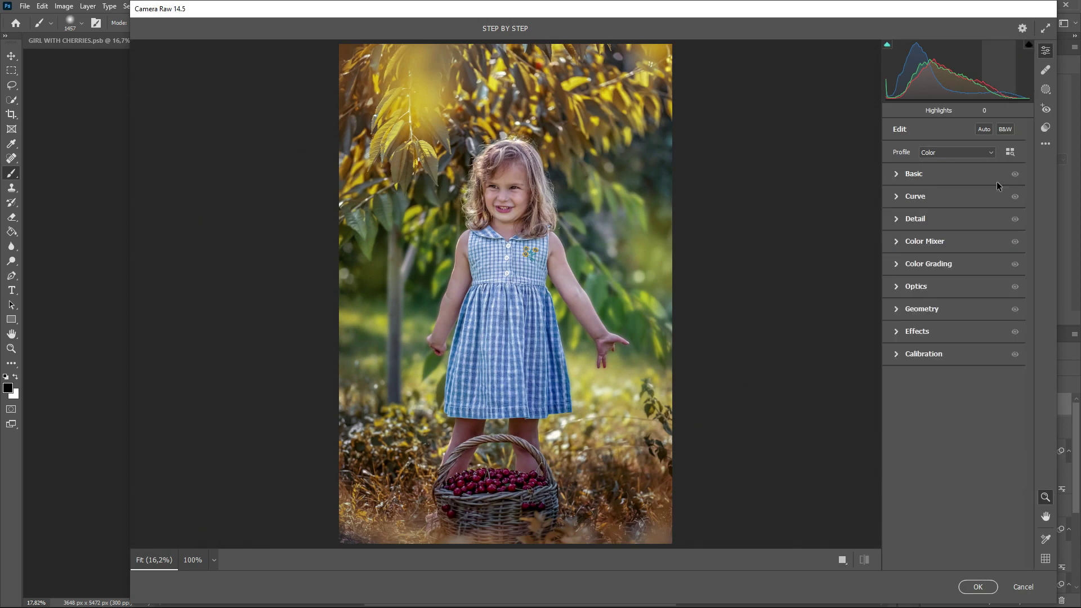
click(898, 242)
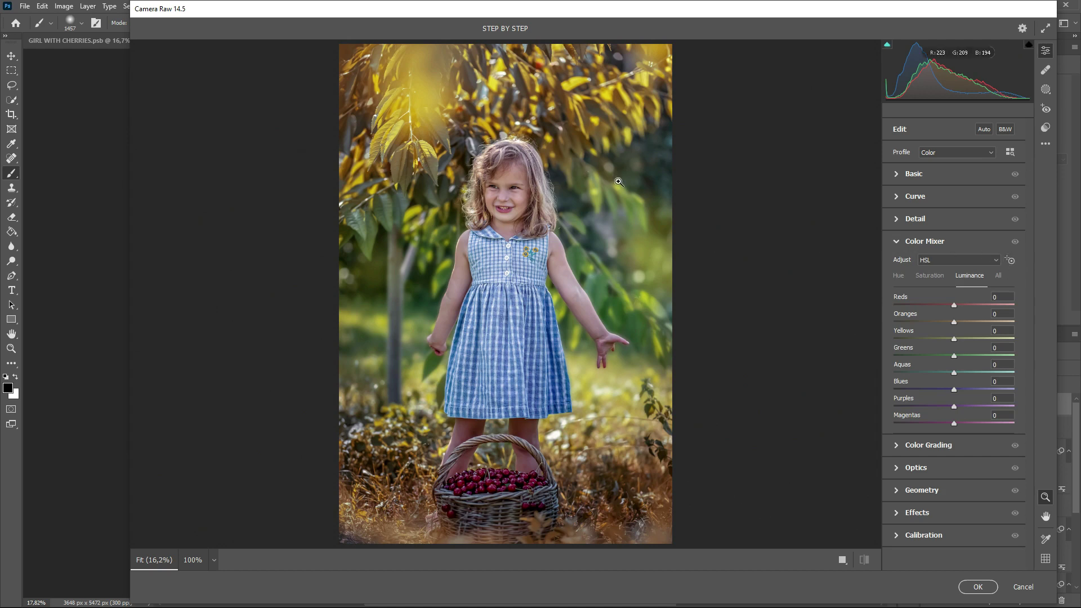
click(899, 277)
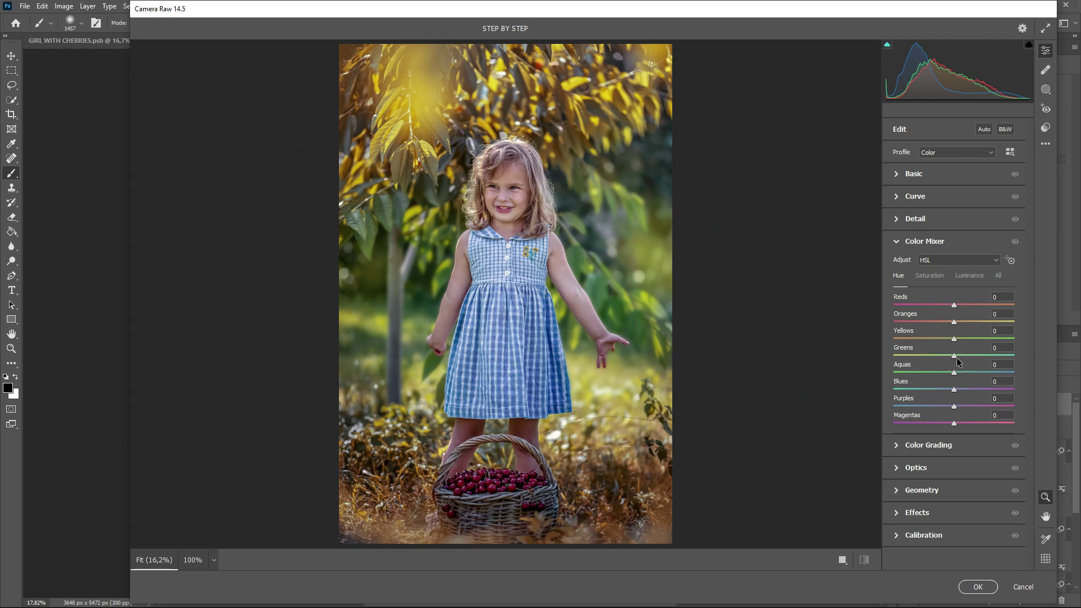
drag(955, 357, 982, 355)
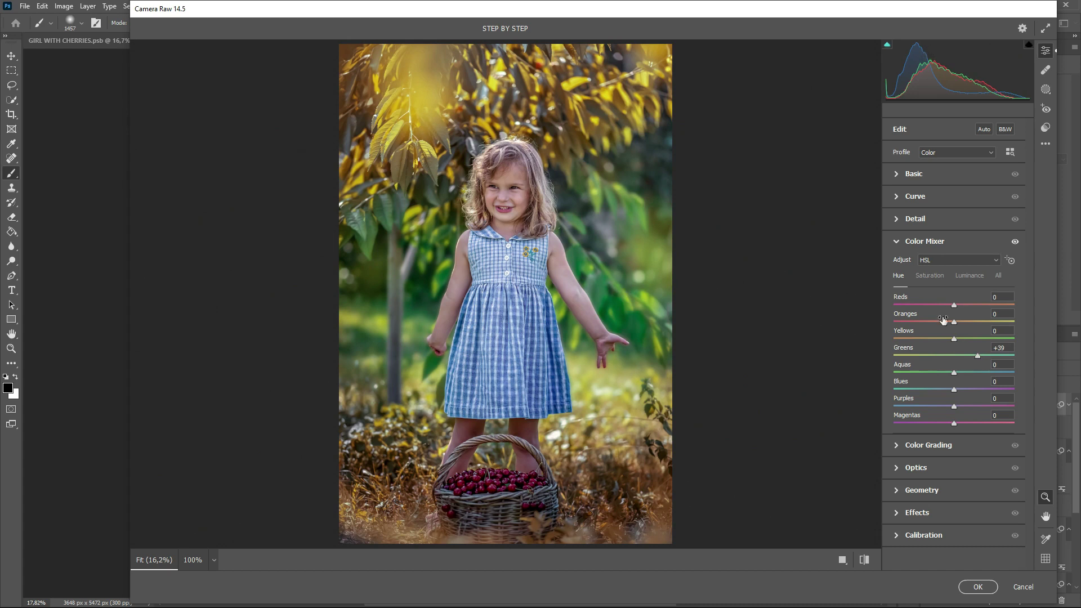
mouse_move(975, 356)
mouse_down()
mouse_move(917, 357)
mouse_move(962, 356)
mouse_up()
click(935, 279)
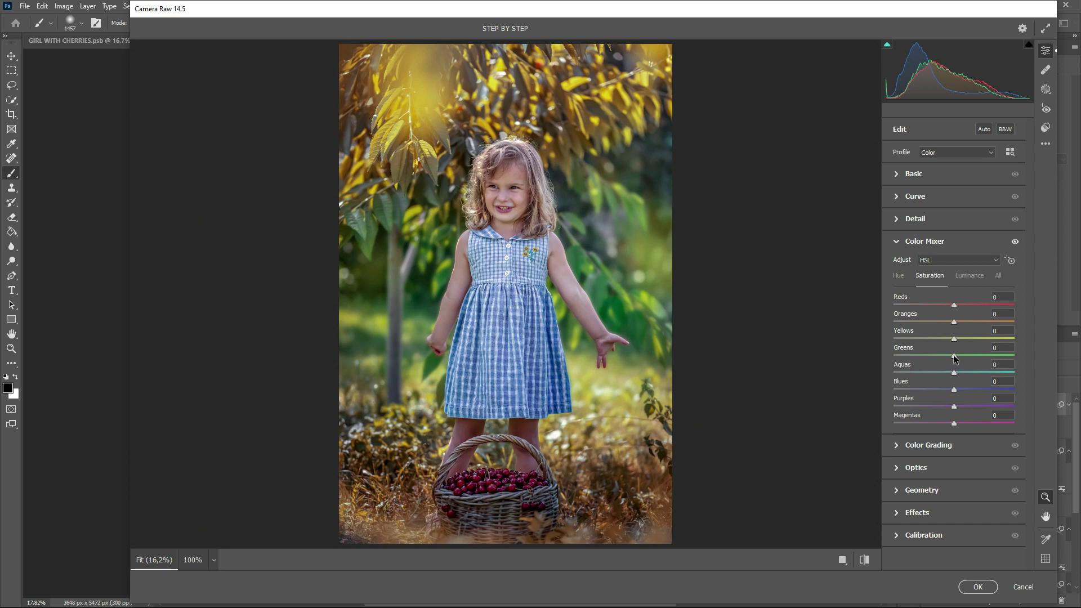
drag(955, 357, 914, 355)
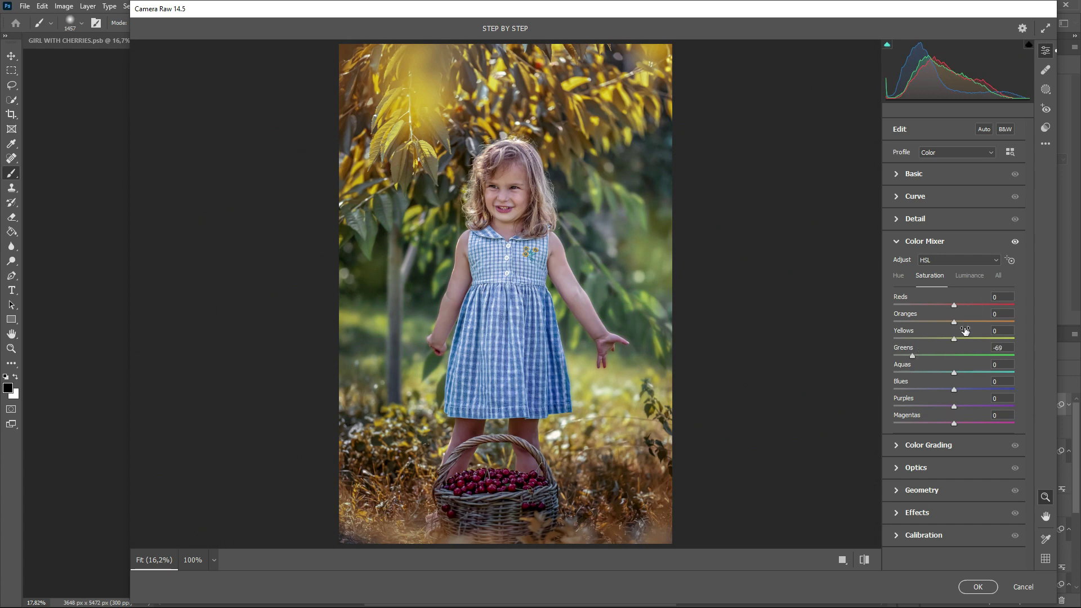
mouse_move(953, 338)
mouse_down()
mouse_move(934, 339)
mouse_move(948, 340)
mouse_up()
click(969, 276)
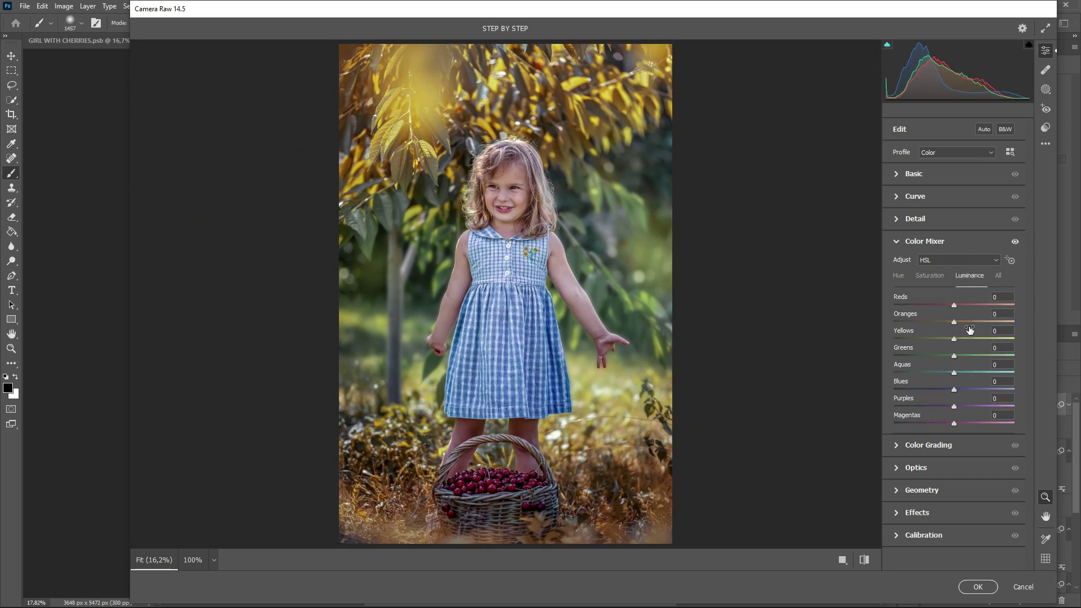
mouse_move(955, 340)
mouse_down()
mouse_move(934, 338)
mouse_move(947, 332)
mouse_up()
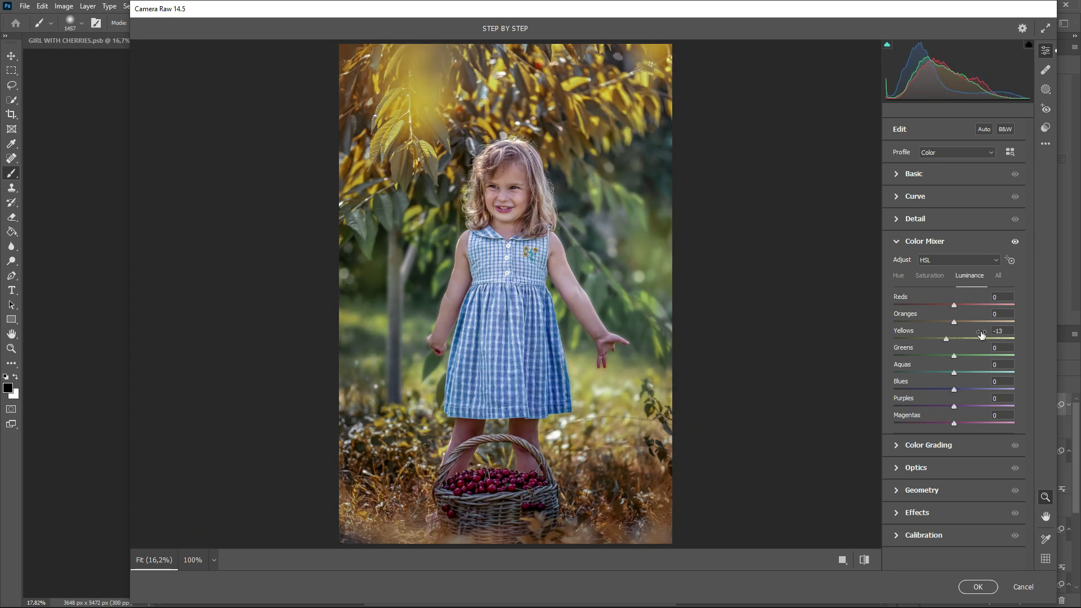
text(0)
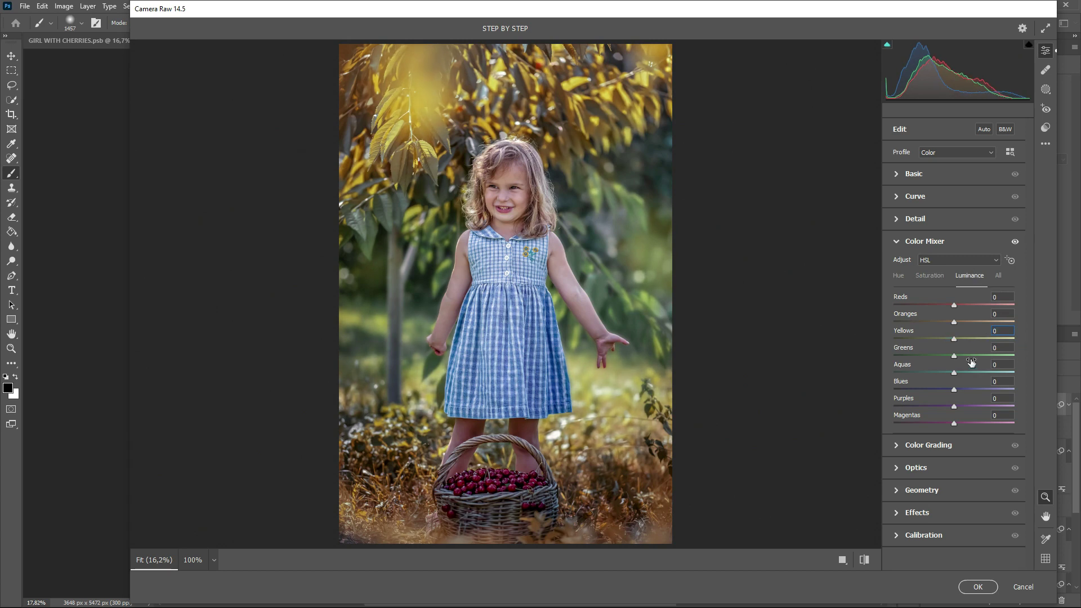
drag(953, 356, 924, 355)
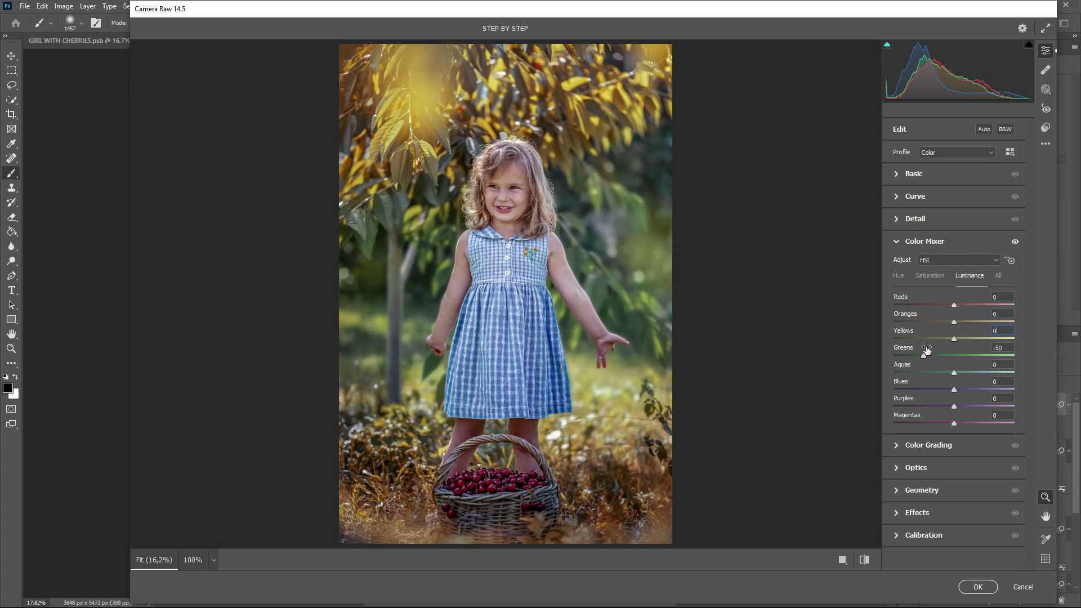
click(842, 560)
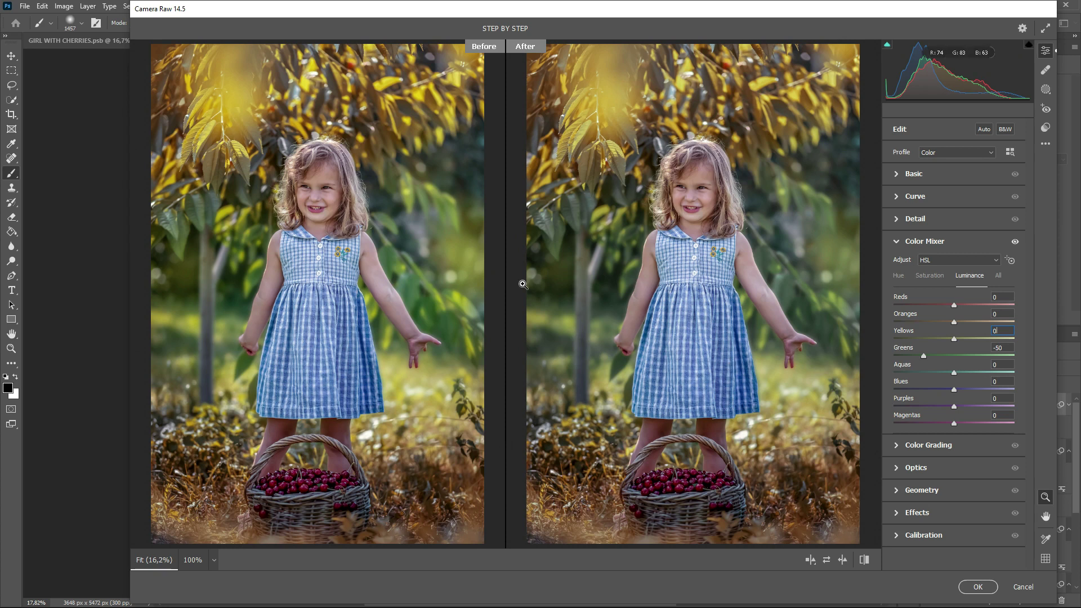
click(1024, 588)
click(571, 253)
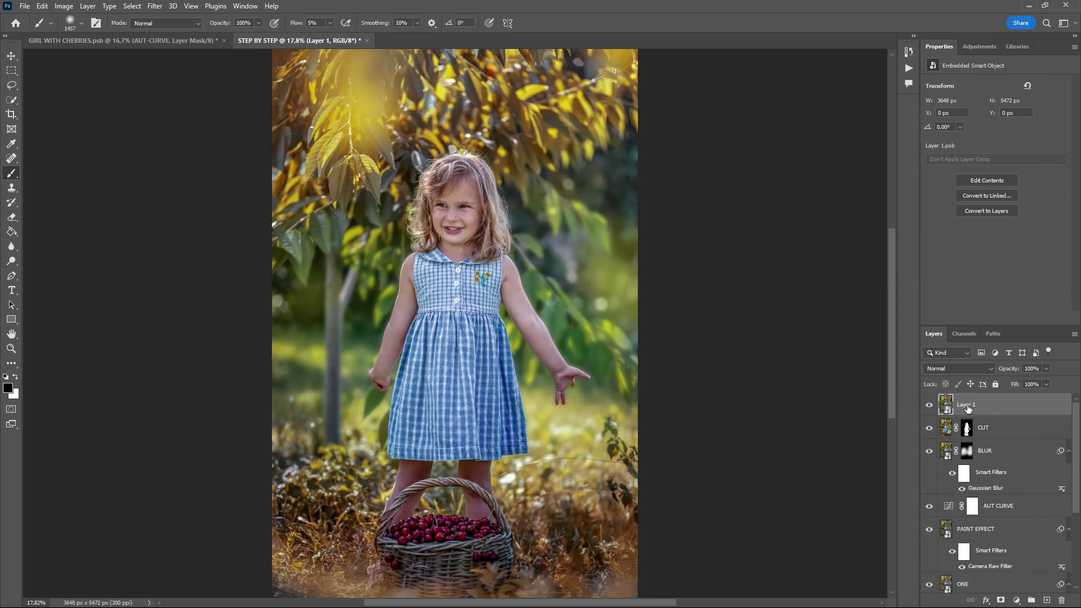
Step: Rename the stamped smart object layer as MERGE LAYERS
double_click(966, 406)
text(m)
text(ERGE LAYERS)
key(Return)
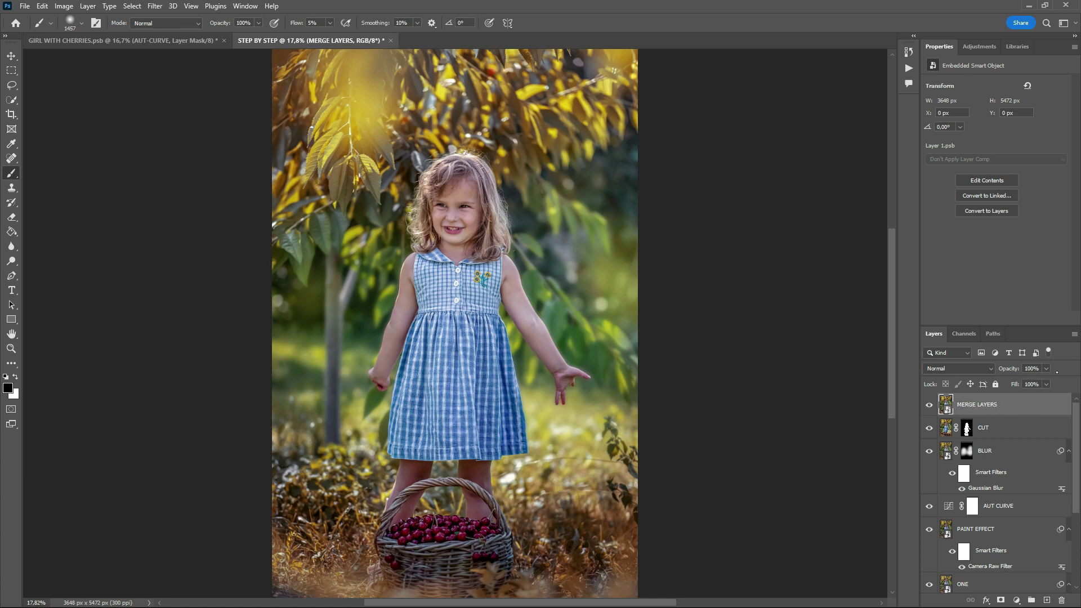
Step: In GIRL WITH CHERRIES.psb, hide the FIX GREEN AND YELLOW layer to examine its effect and the layers above it, and return to STEP BY STEP
click(181, 41)
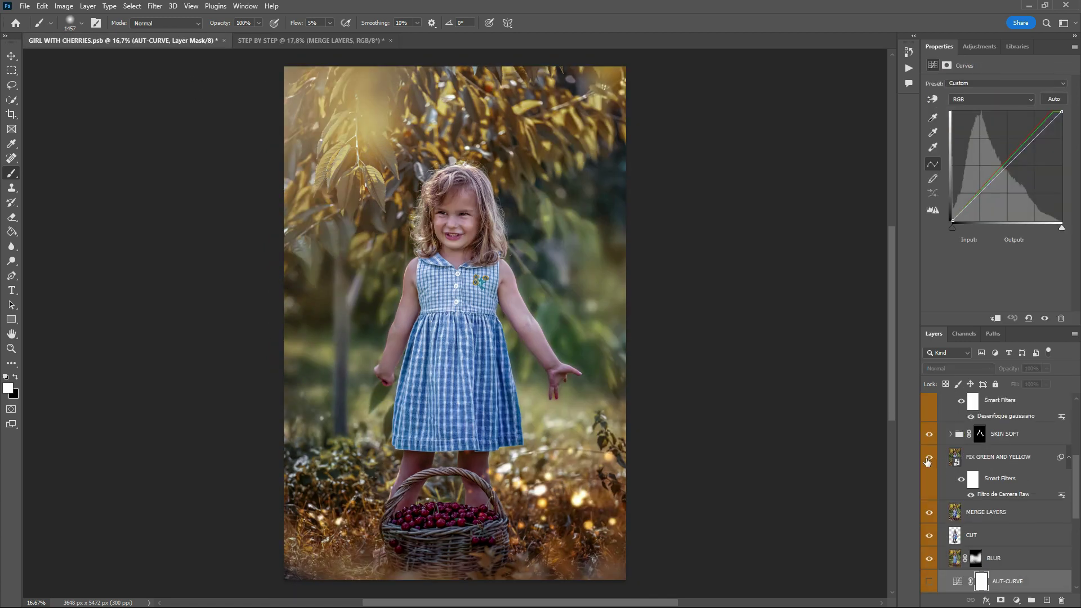
click(928, 457)
drag(1074, 469, 1076, 452)
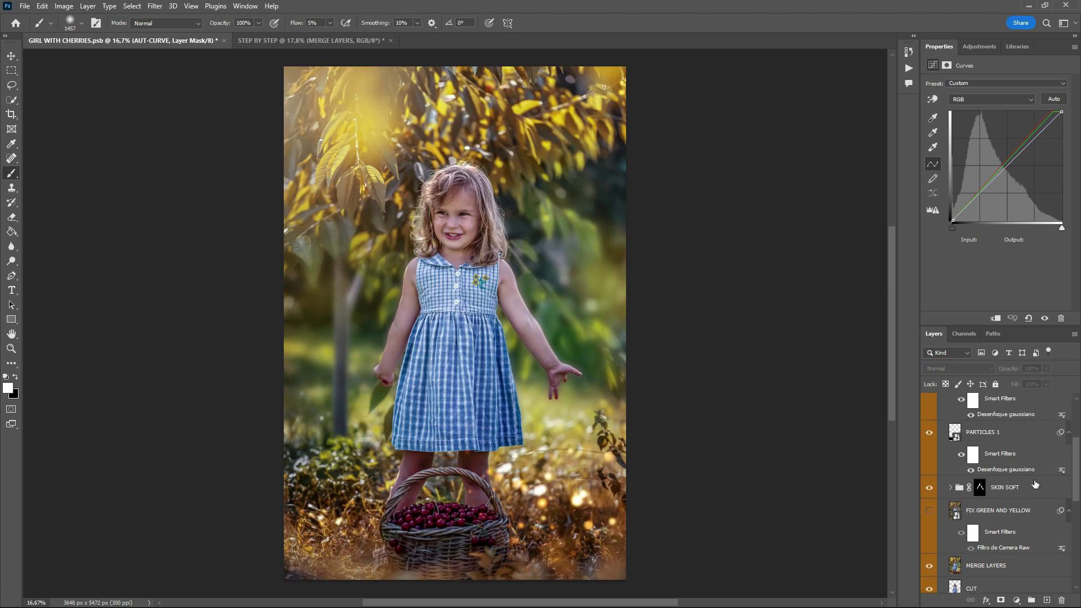
click(346, 41)
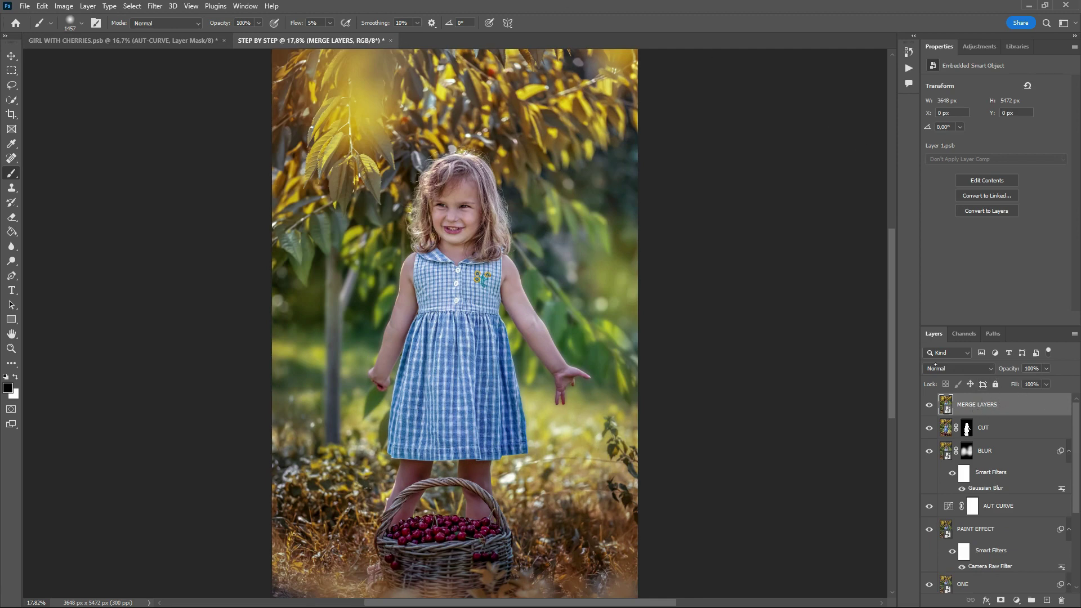
Step: Duplicate the MERGE LAYERS layer into a new document and flatten that document's image
right_click(1009, 403)
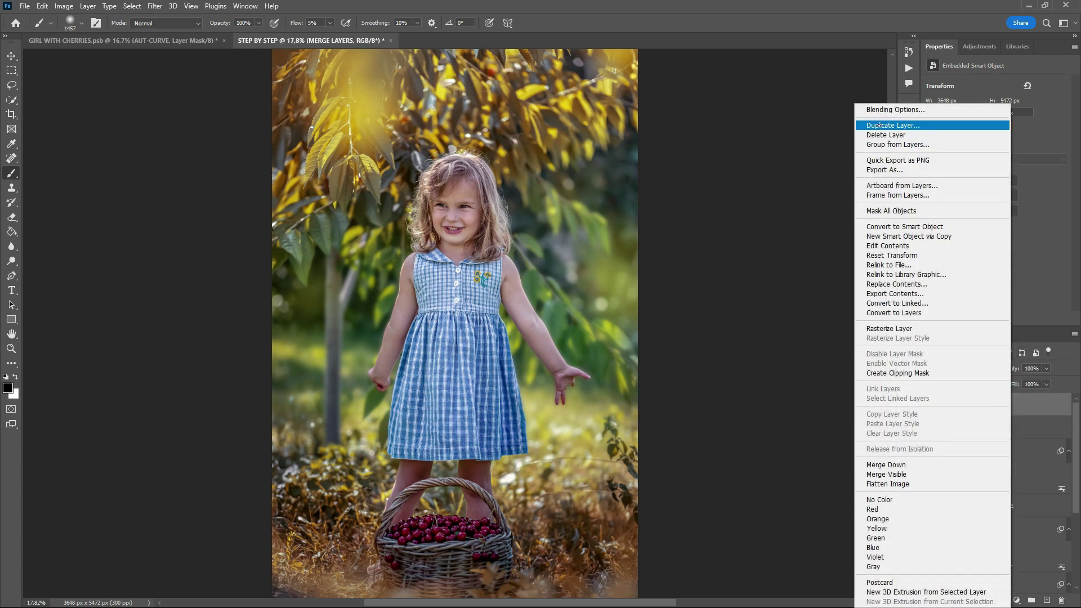
click(876, 126)
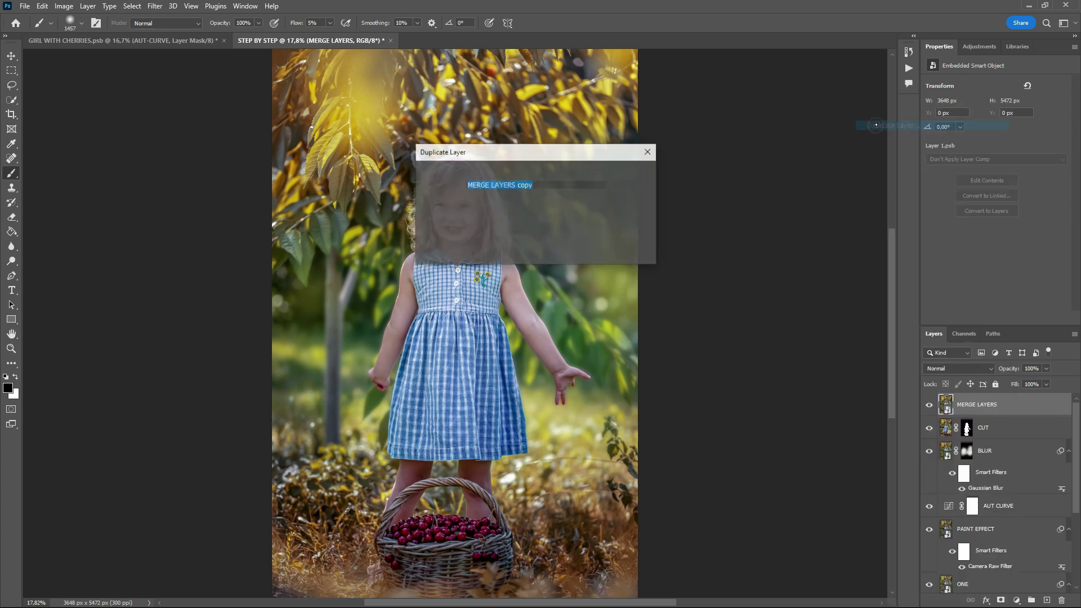
click(535, 215)
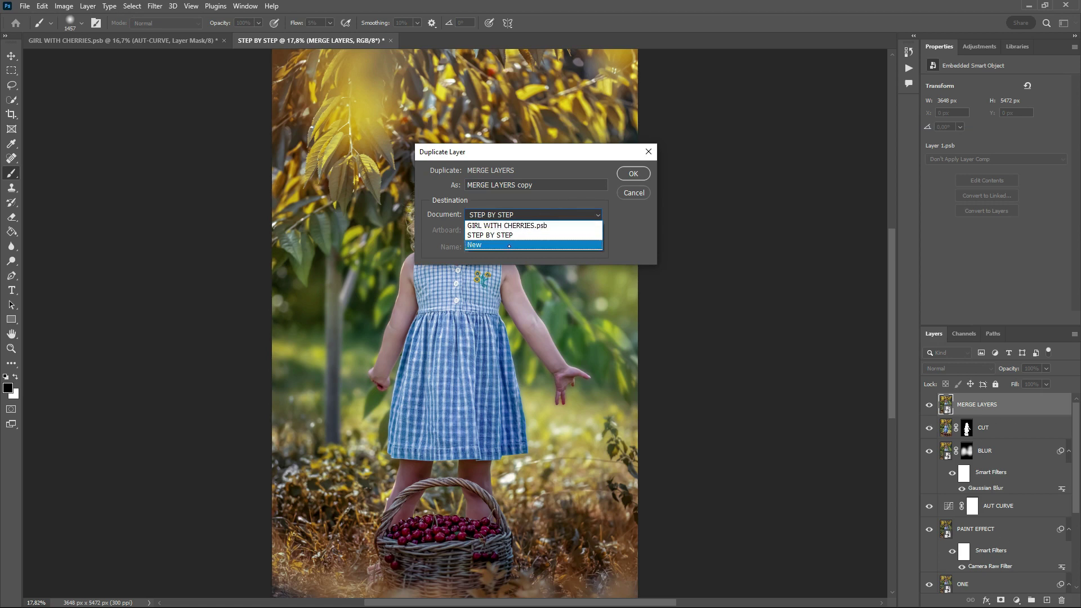
click(509, 246)
click(624, 175)
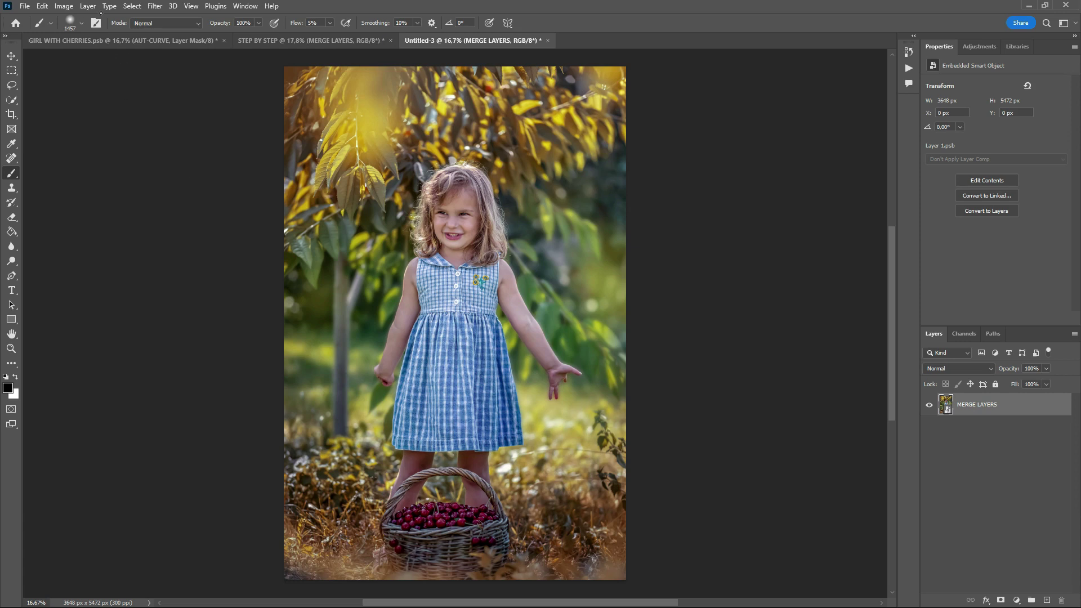
click(87, 6)
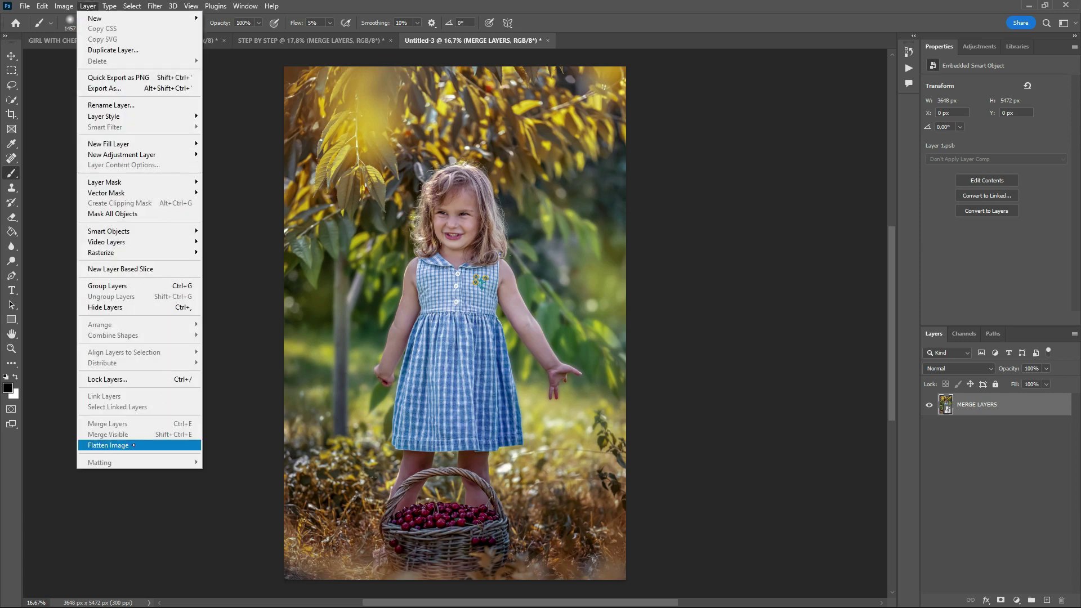
click(102, 448)
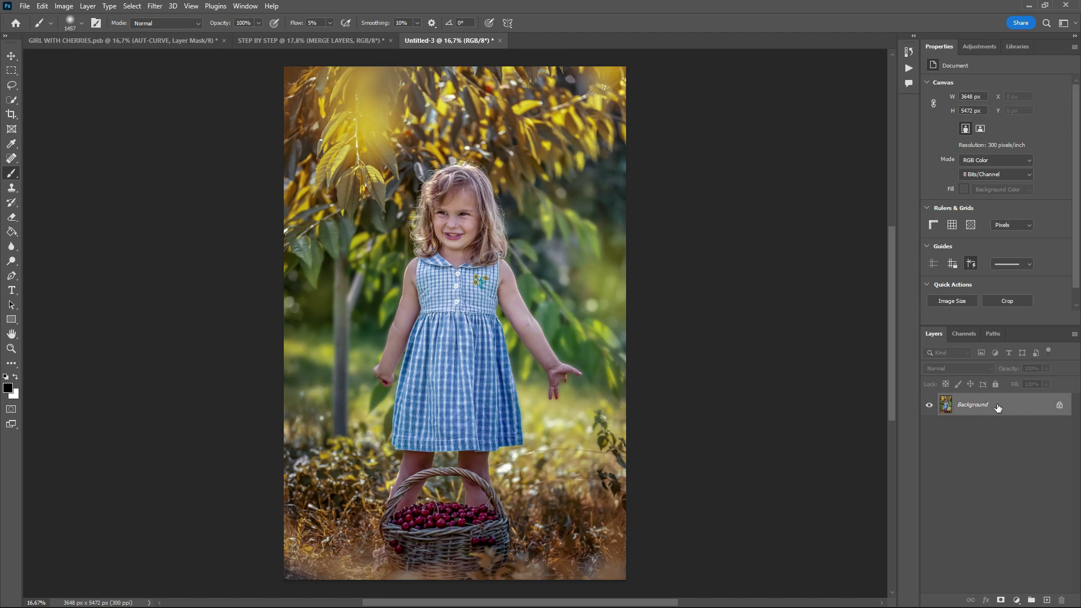
Step: Run the SOFT SKIN action from the FINE ART PORTRAIT-ENGLISH VERSION set on the flattened image
click(908, 68)
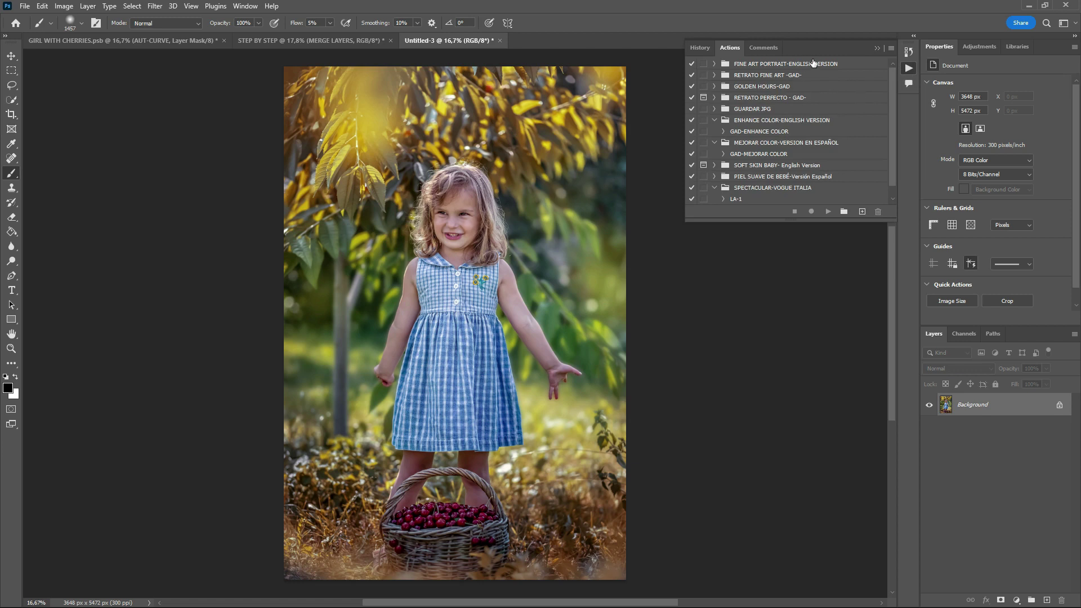
click(713, 64)
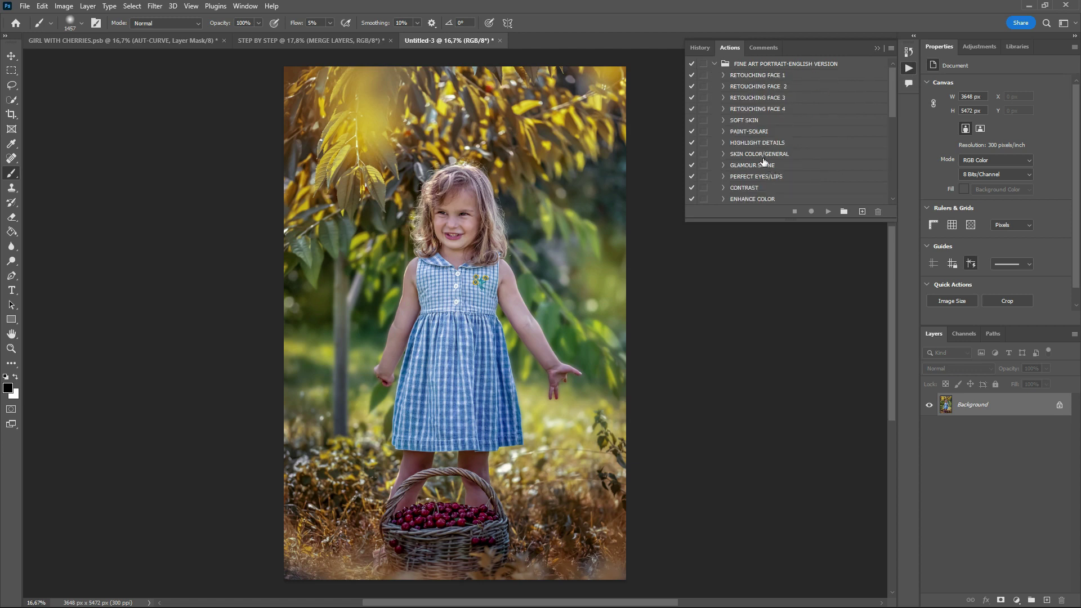
click(750, 121)
click(826, 213)
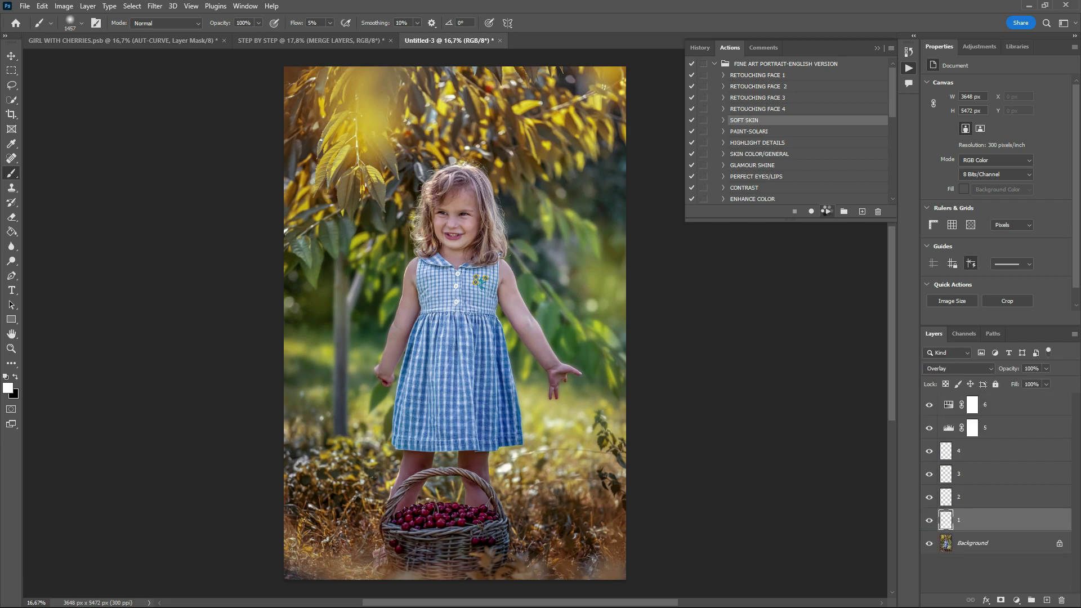
click(877, 49)
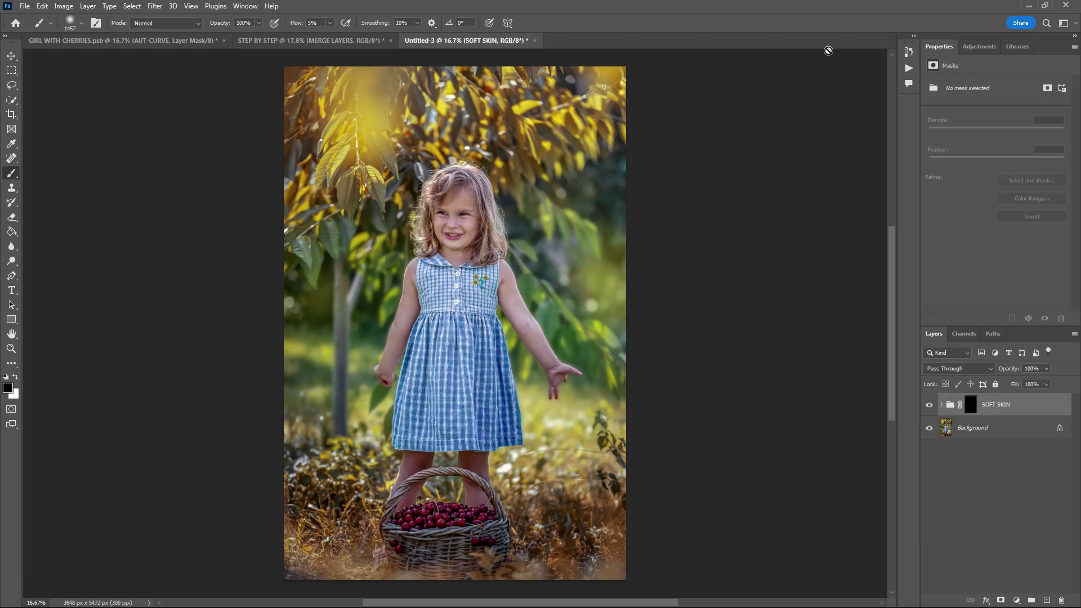
Step: Select the SOFT SKIN group's layer mask and set the group's fill to 30%
key(z)
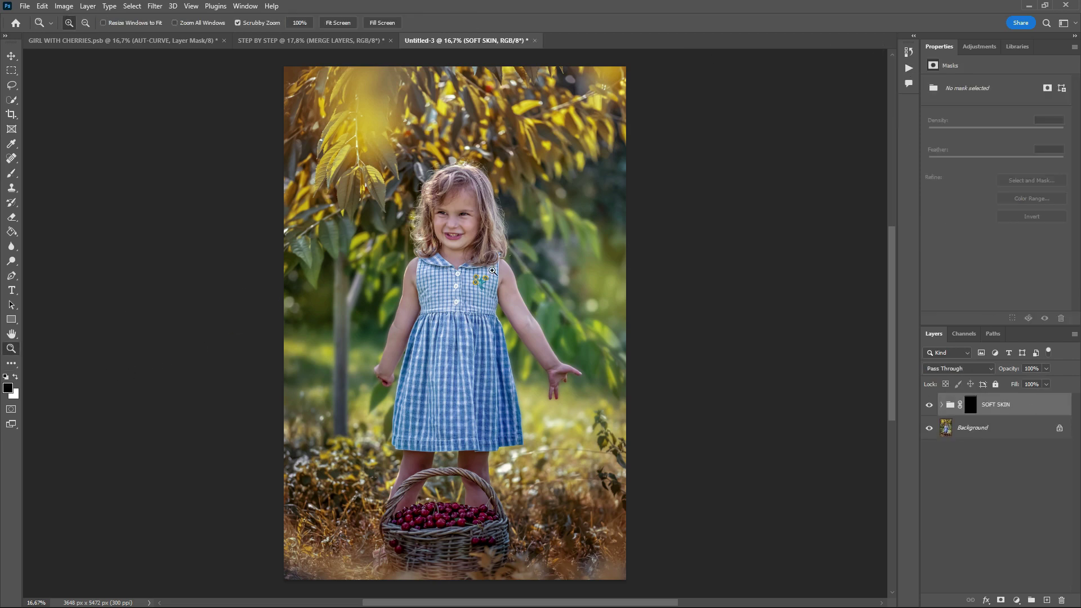
click(492, 275)
click(494, 278)
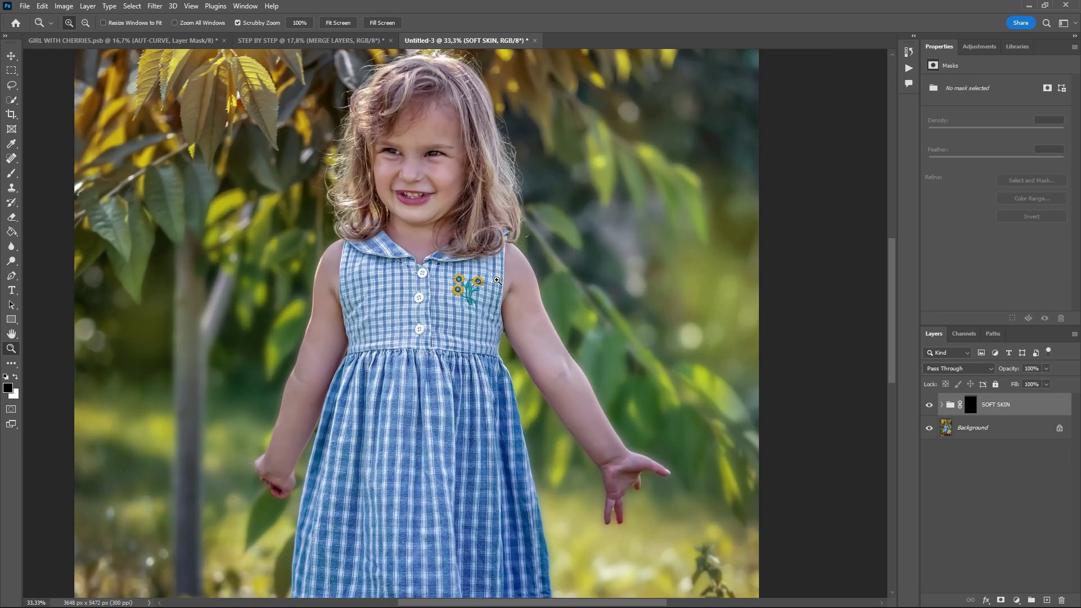
click(495, 280)
drag(477, 275, 567, 398)
click(971, 401)
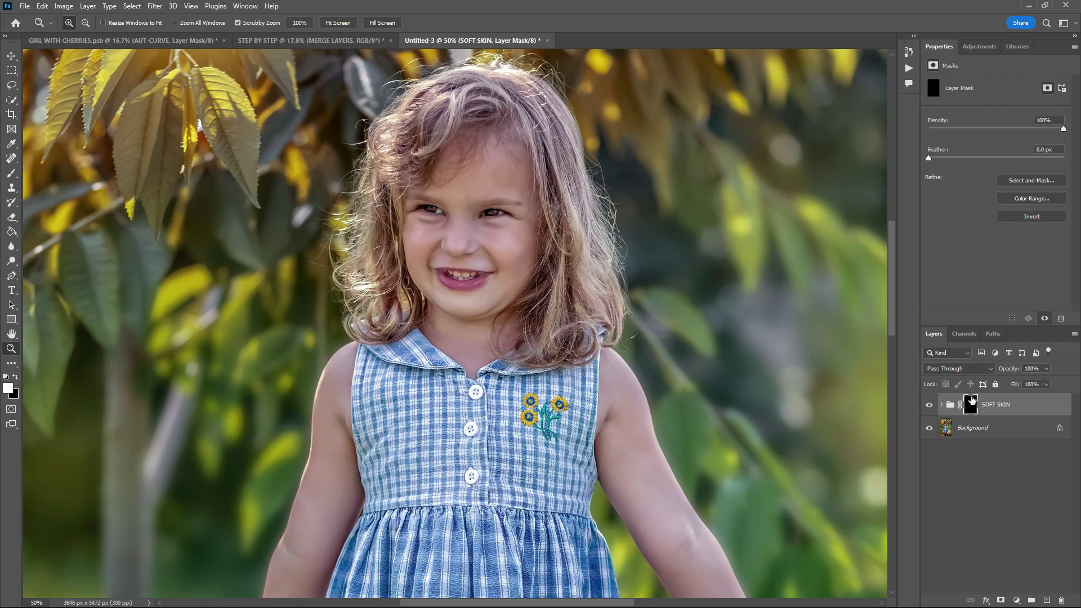
click(1046, 385)
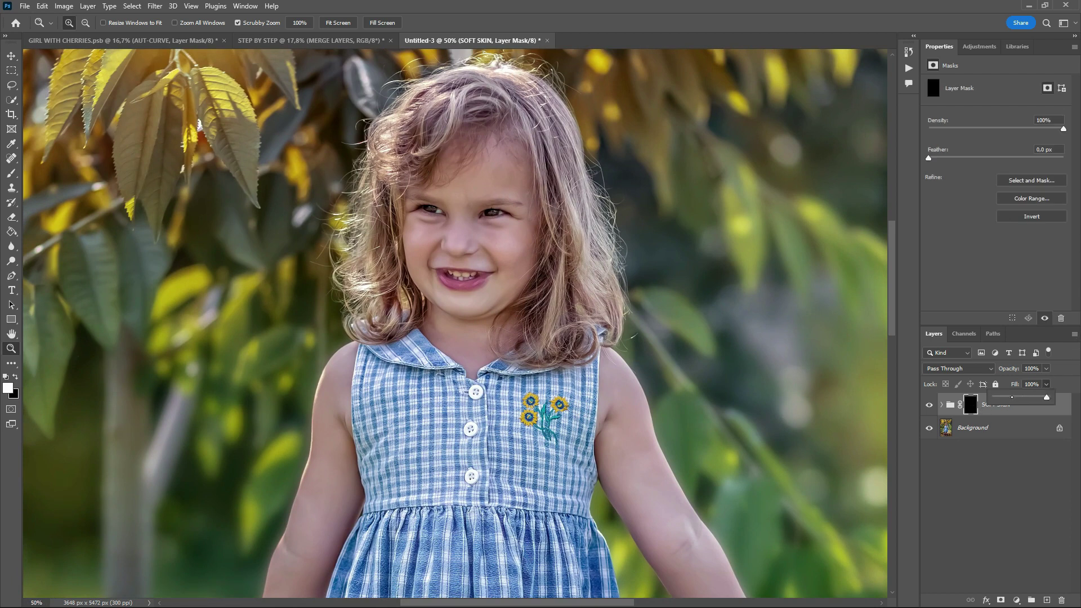
click(1038, 385)
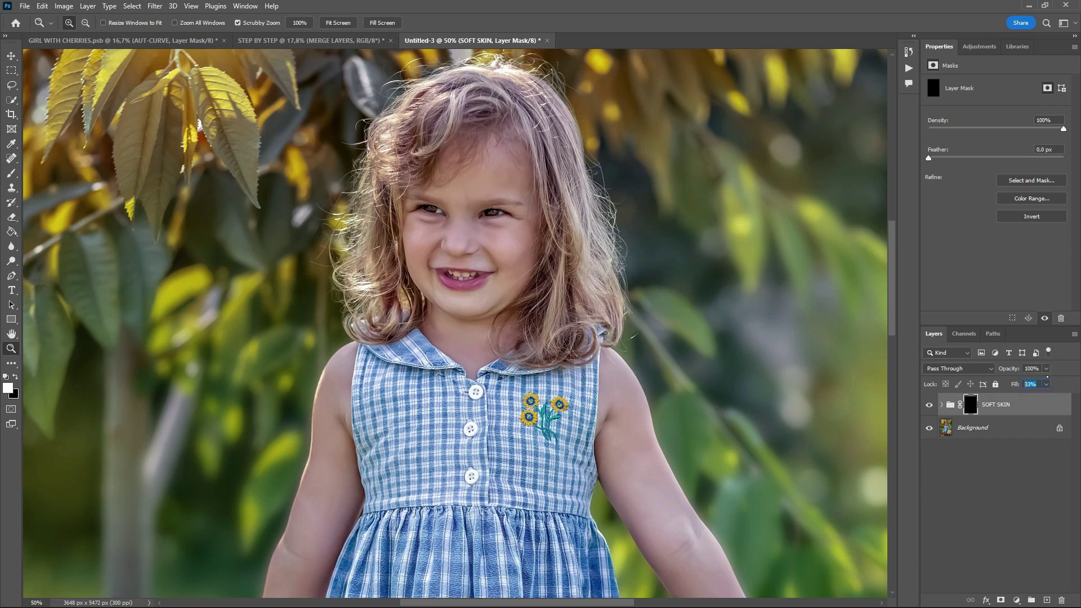
key(Return)
Step: Paint white on the SOFT SKIN mask over the girl's face, neck, arms and hands with a 155 px brush at 100% flow
click(12, 173)
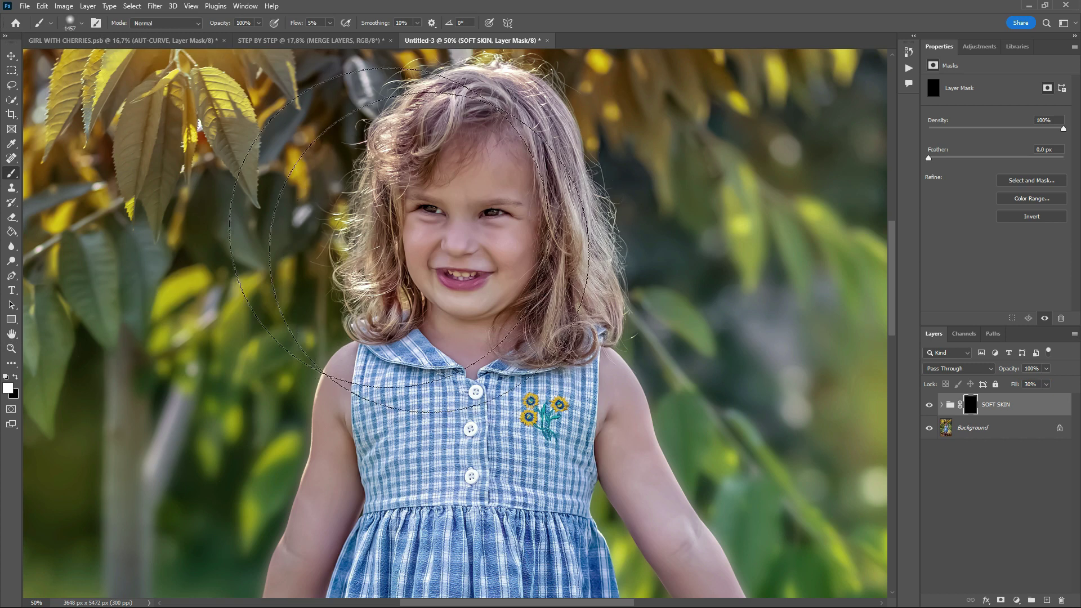
click(82, 24)
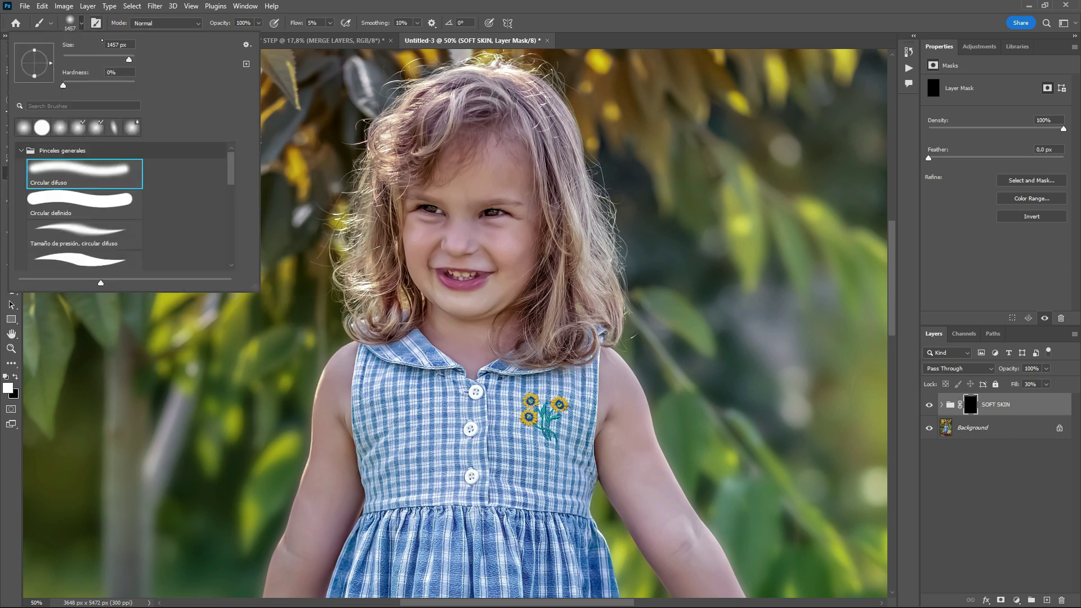
click(119, 58)
click(648, 25)
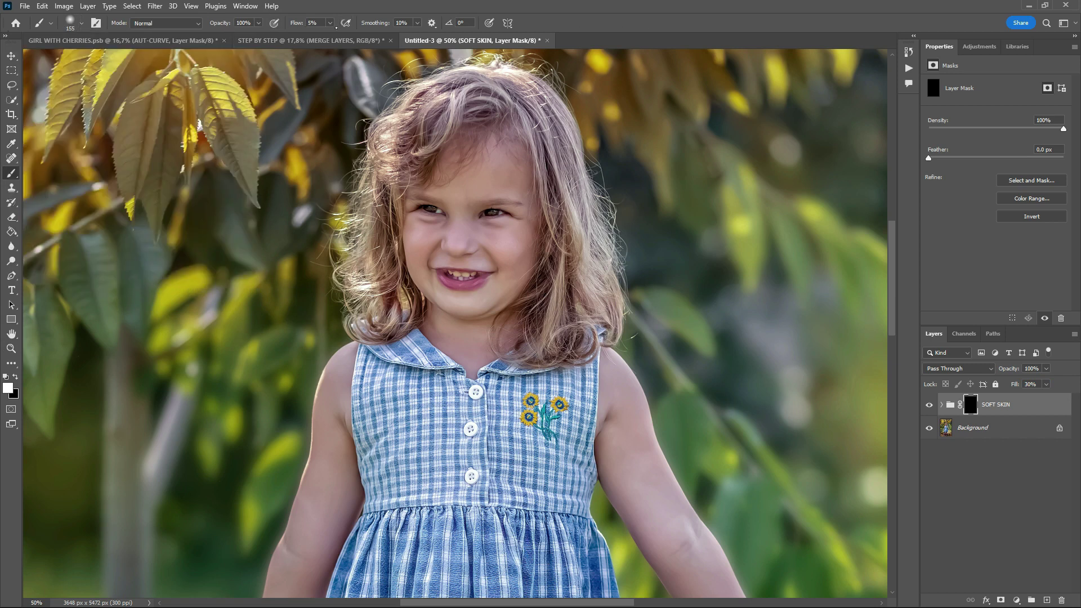
drag(331, 25, 410, 31)
click(451, 332)
mouse_move(312, 538)
mouse_down()
mouse_move(313, 490)
mouse_move(313, 541)
mouse_up()
mouse_move(644, 469)
mouse_down()
mouse_move(632, 482)
mouse_move(647, 451)
mouse_move(653, 490)
mouse_up()
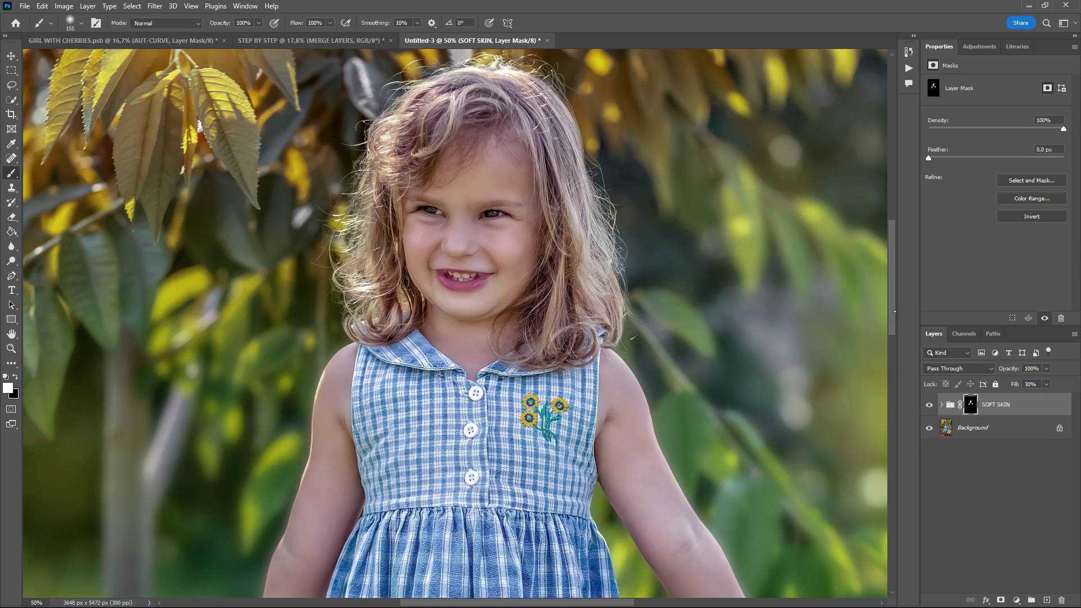
scroll(894, 312, down, 5)
mouse_move(334, 225)
mouse_down()
mouse_move(312, 284)
mouse_move(301, 238)
mouse_move(272, 379)
mouse_move(237, 396)
mouse_move(264, 409)
mouse_up()
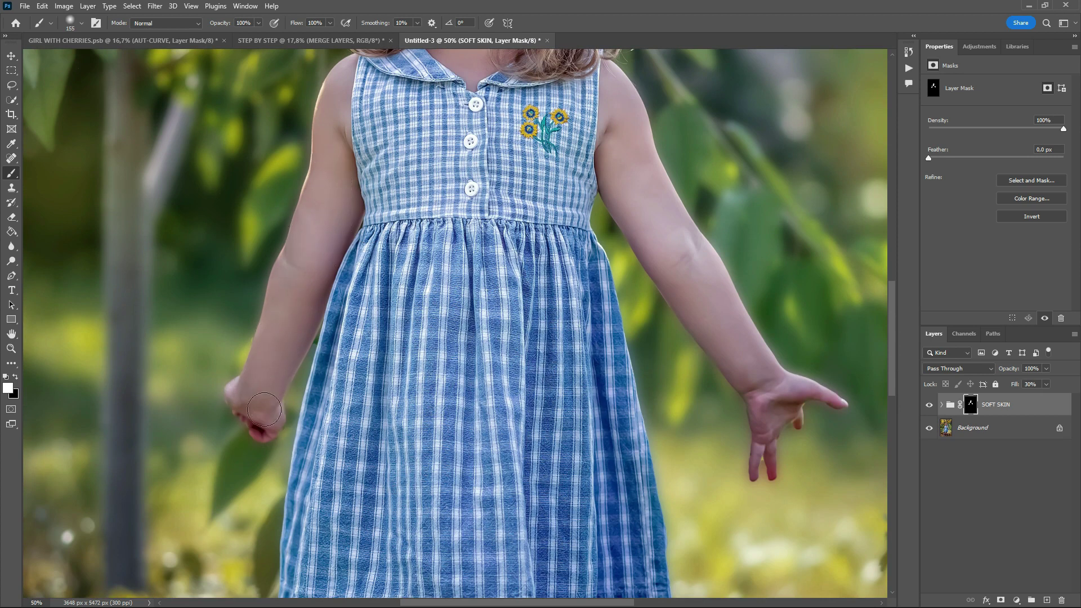
mouse_move(631, 179)
mouse_down()
mouse_move(688, 308)
mouse_move(722, 312)
mouse_move(757, 380)
mouse_move(771, 381)
mouse_move(779, 410)
mouse_move(761, 445)
mouse_move(755, 372)
mouse_move(668, 275)
mouse_move(697, 313)
mouse_up()
Step: Compare the girl's skin with the SOFT SKIN group hidden and shown, and fit the whole image in view
drag(894, 341, 894, 274)
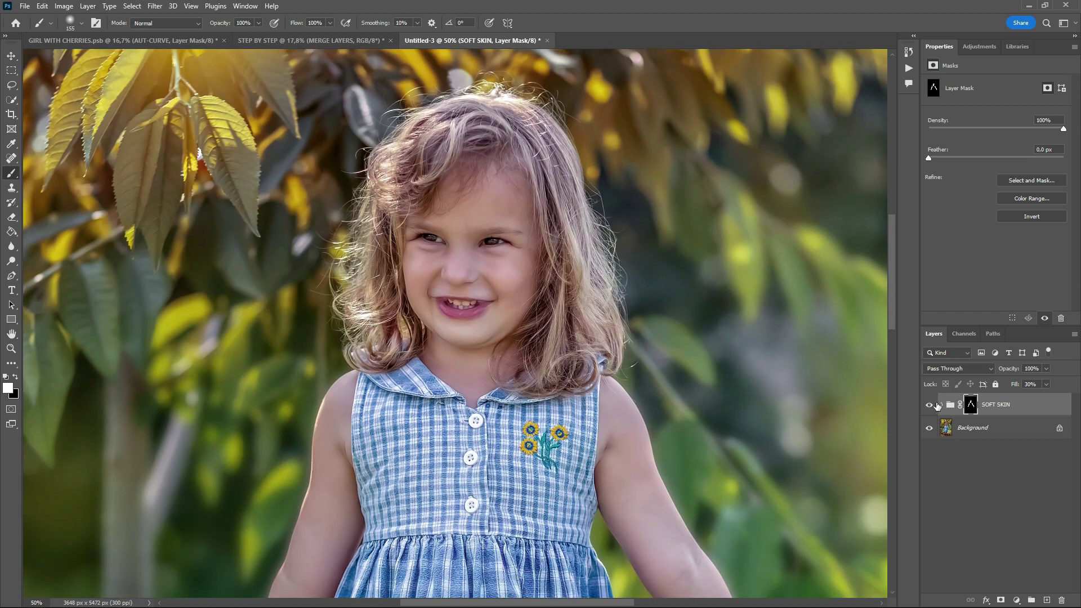
click(929, 406)
click(930, 406)
click(930, 407)
click(930, 406)
click(11, 348)
click(337, 23)
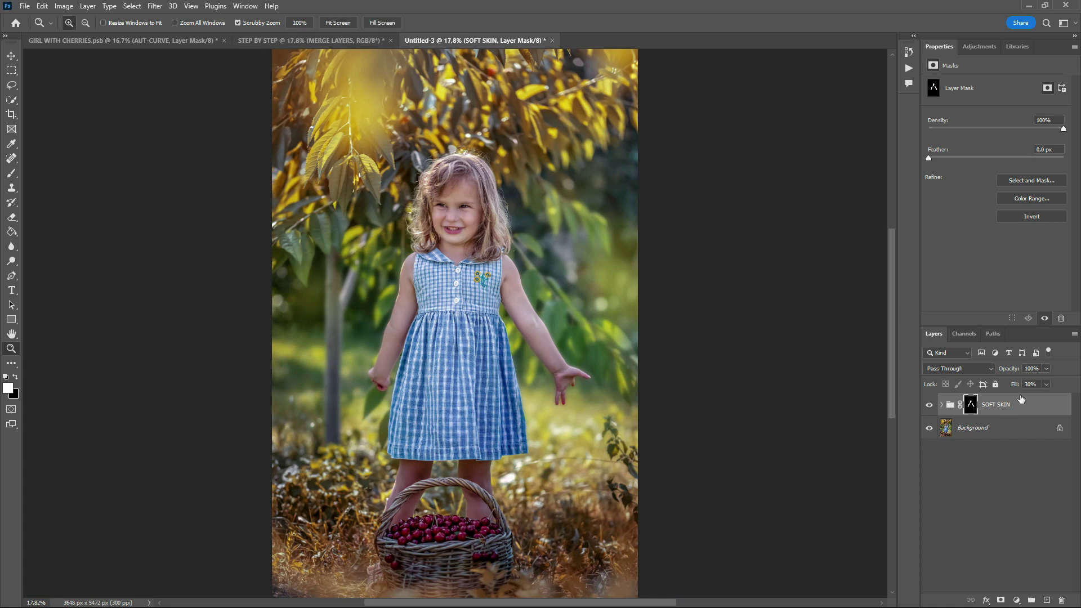
Step: Duplicate the SOFT SKIN group into the STEP BY STEP document and switch to that document
right_click(1030, 406)
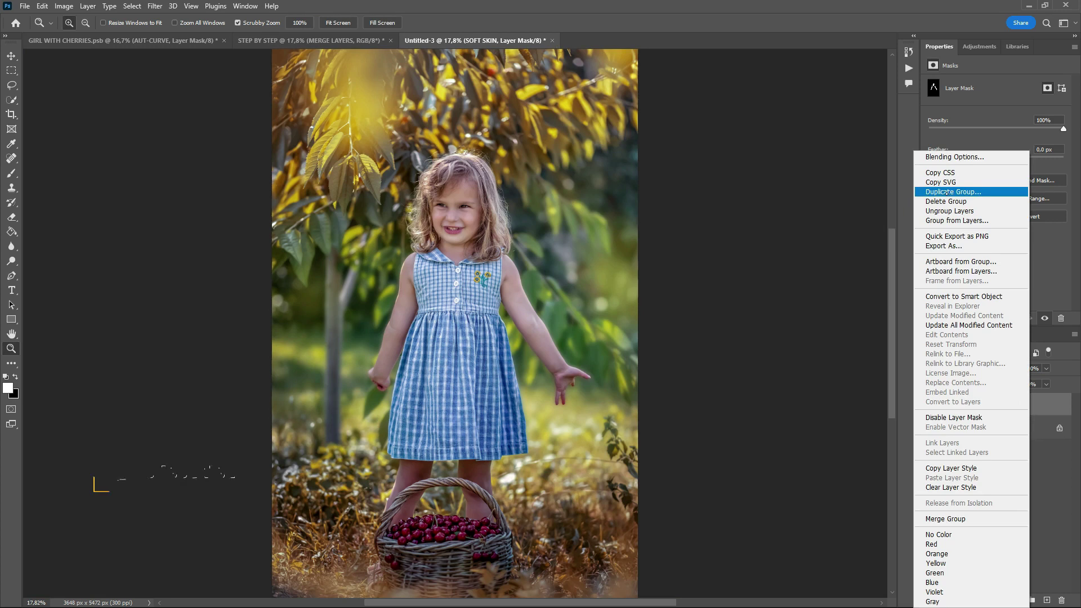
click(946, 193)
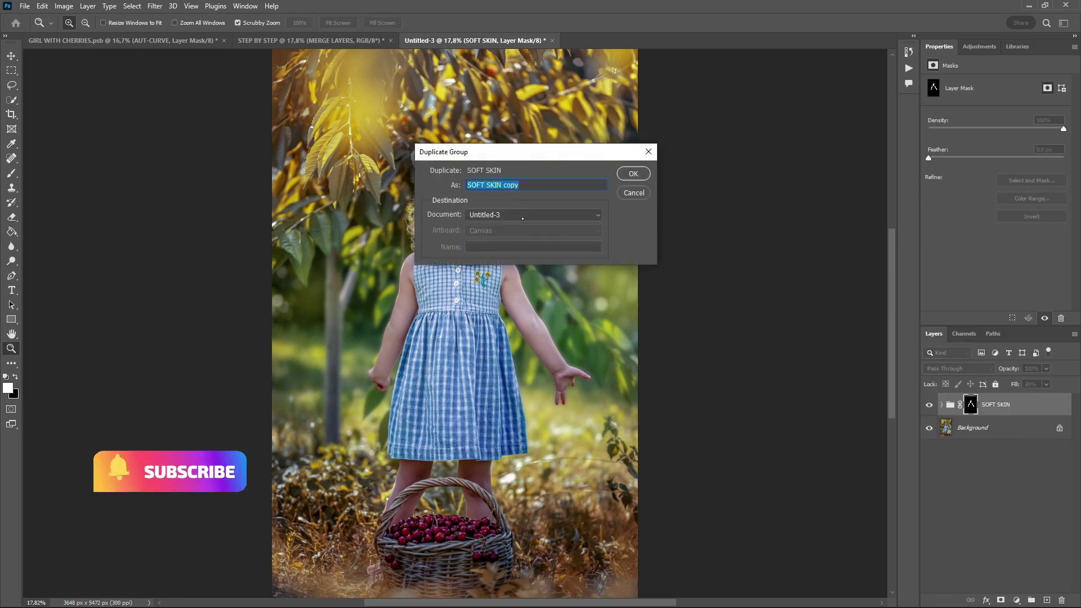
click(521, 216)
click(519, 236)
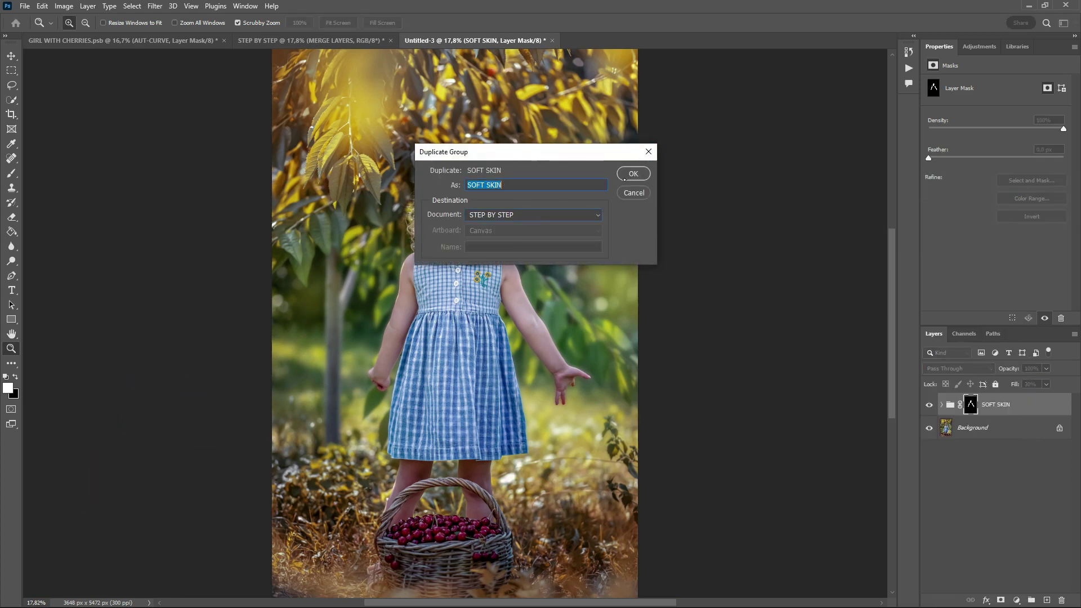
click(623, 176)
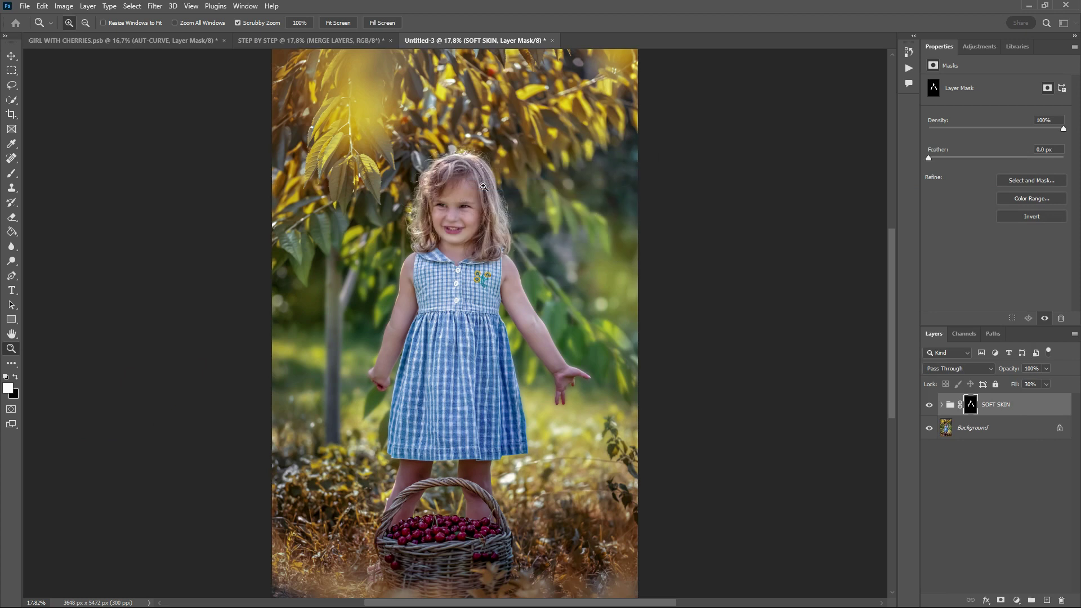
click(354, 41)
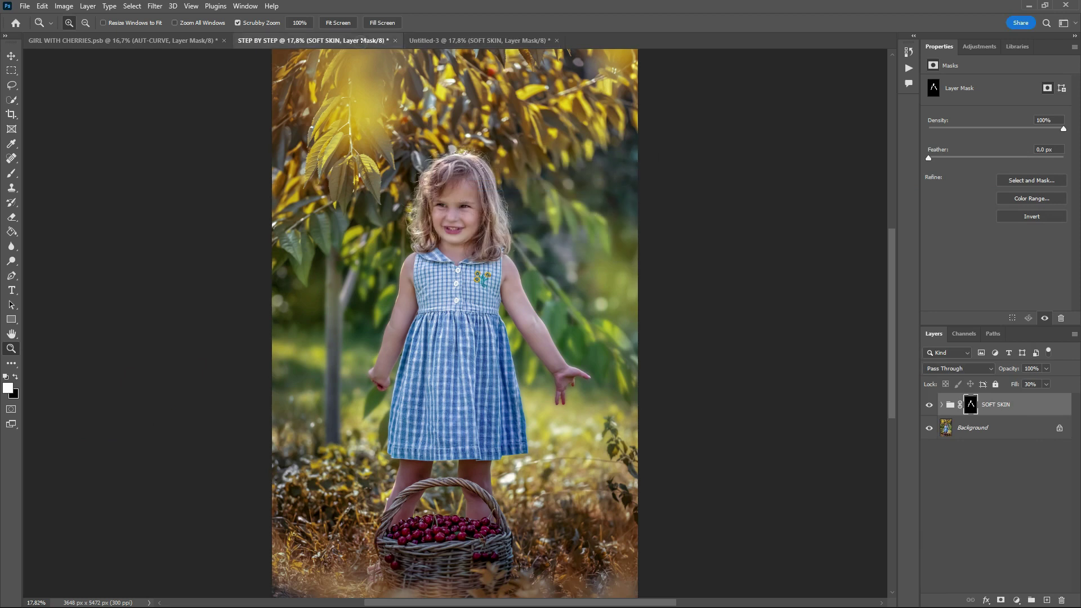
click(932, 407)
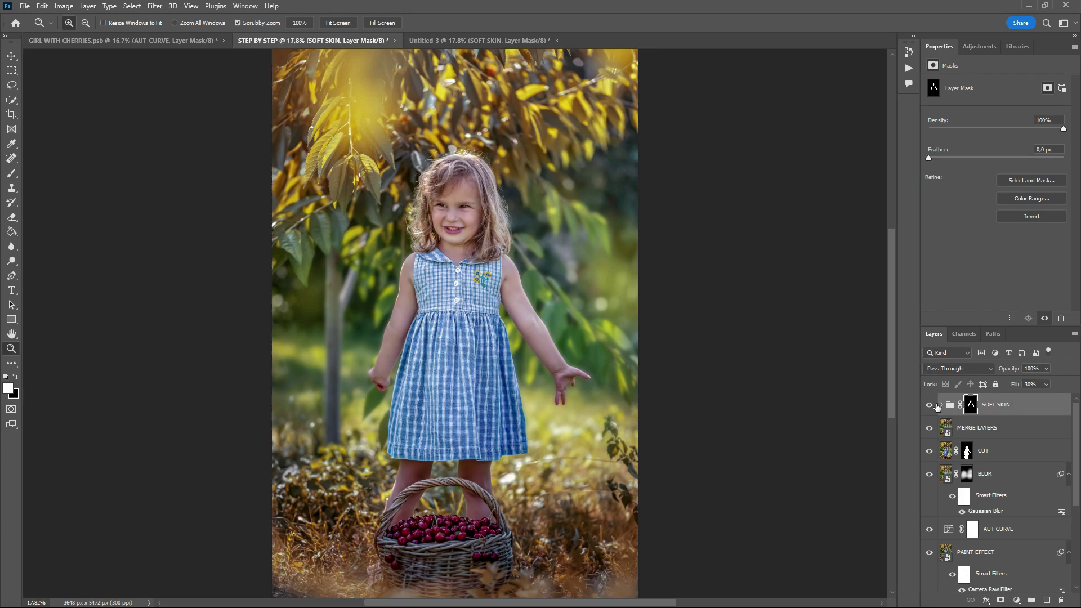
Step: Duplicate the PARTICLES 1 layer from GIRL WITH CHERRIES.psb into the STEP BY STEP document and return to STEP BY STEP
click(169, 42)
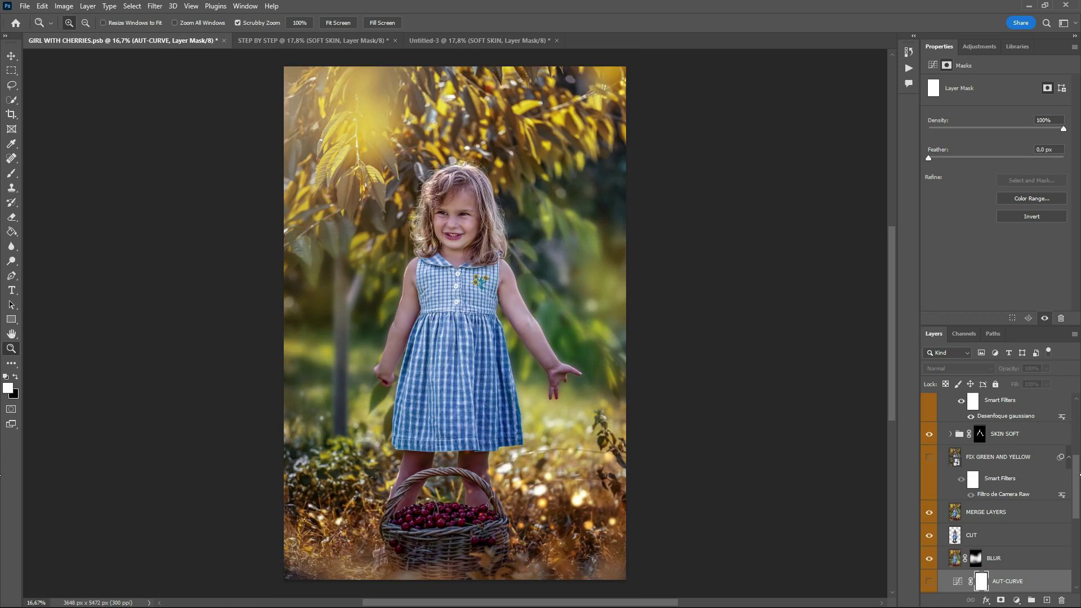
scroll(1079, 465, up, 2)
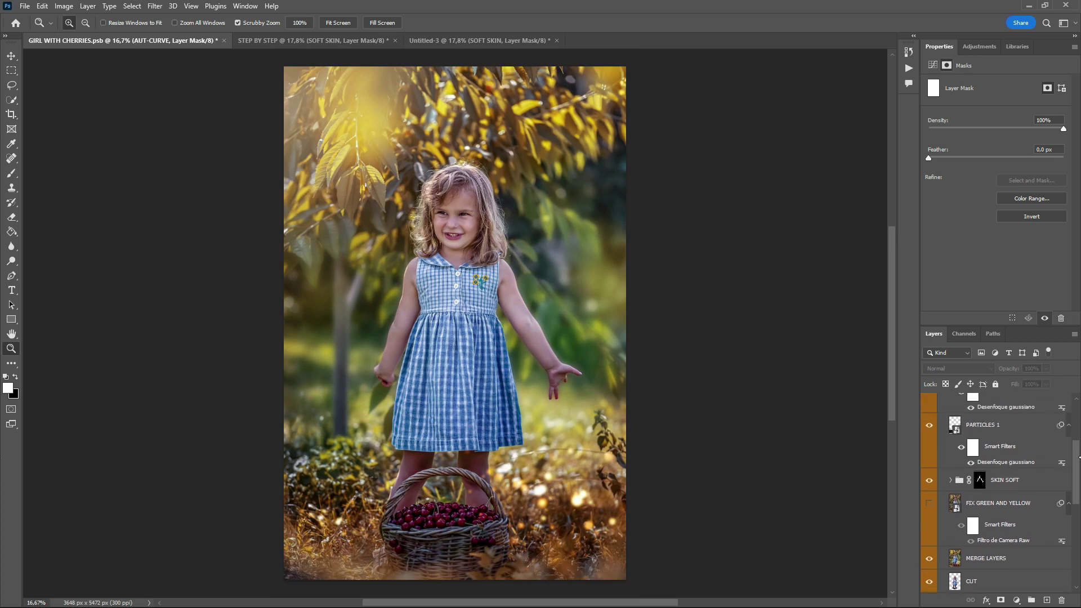
drag(1076, 456, 1077, 438)
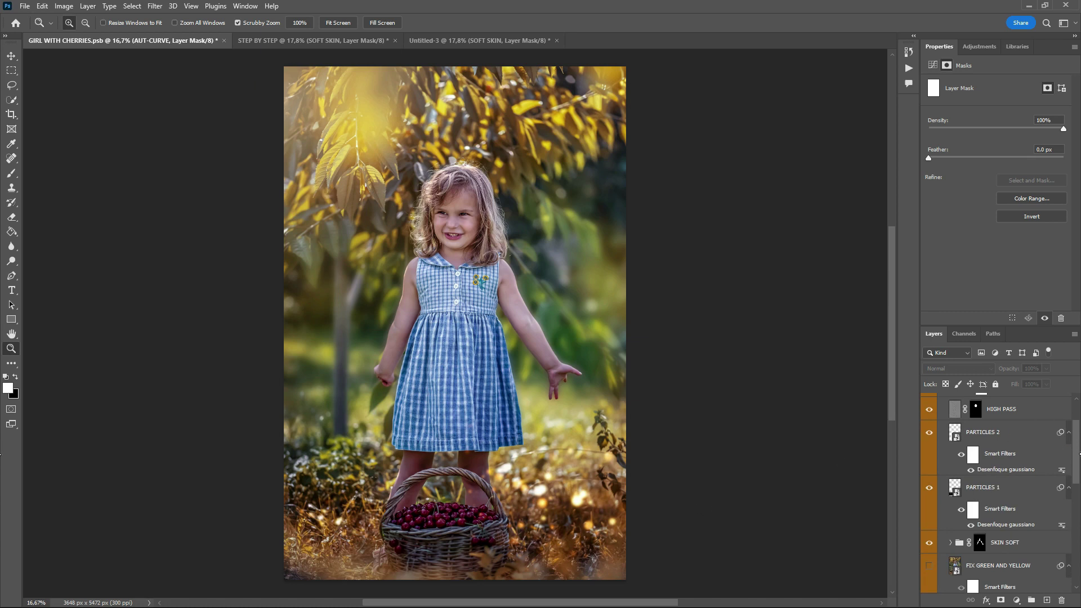
click(1001, 492)
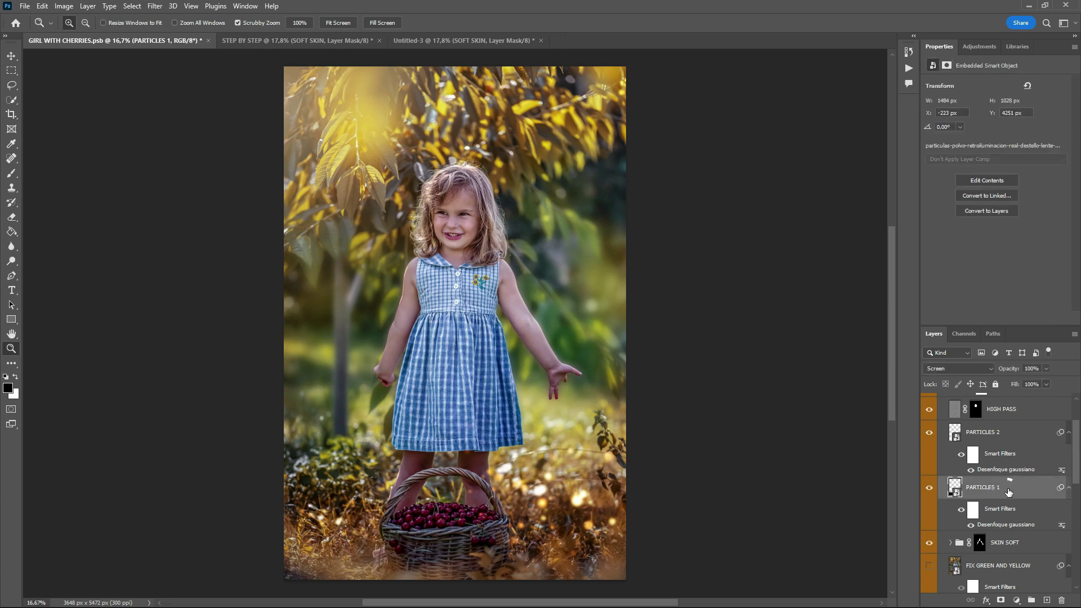
right_click(1005, 488)
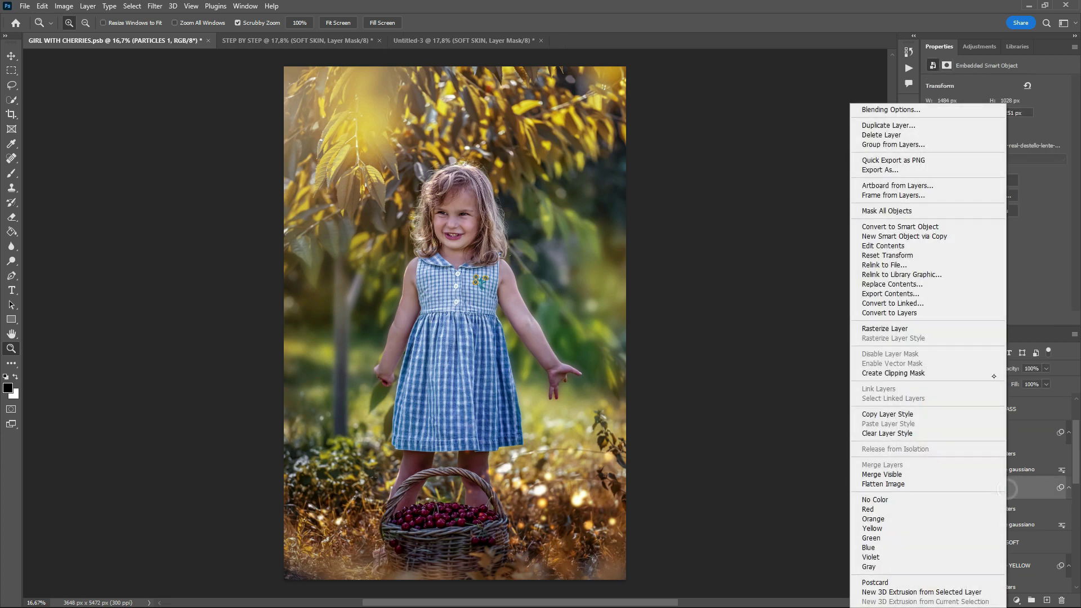
click(879, 125)
click(501, 214)
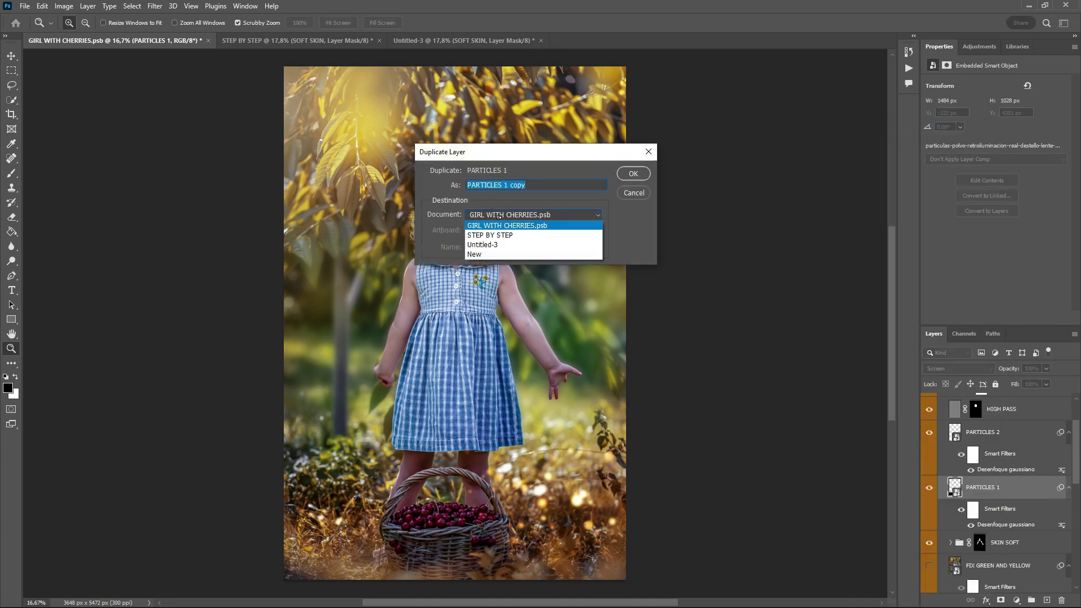
click(499, 236)
click(631, 174)
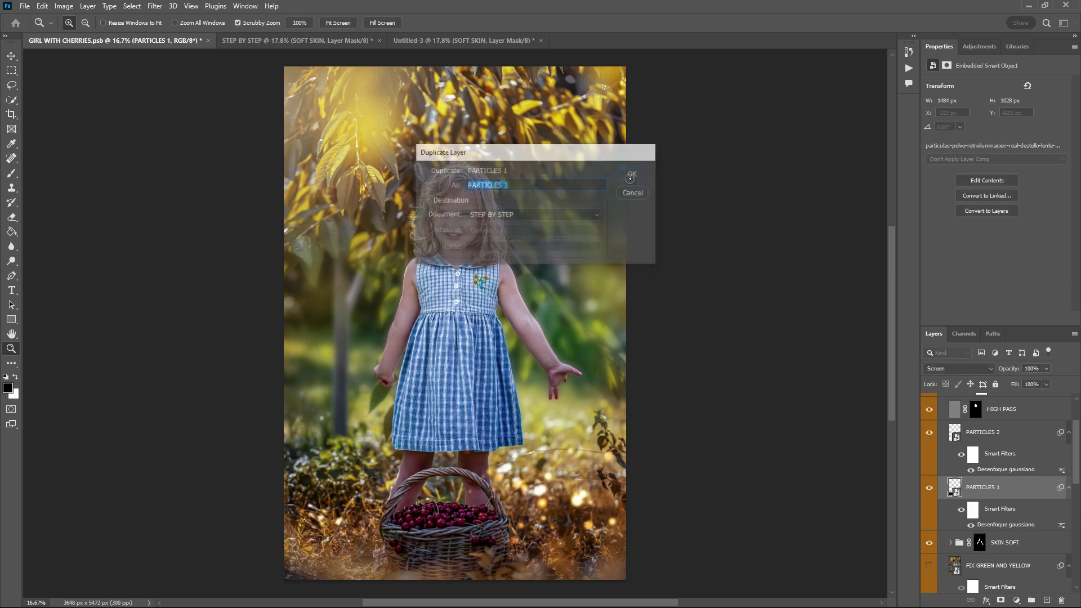
click(319, 41)
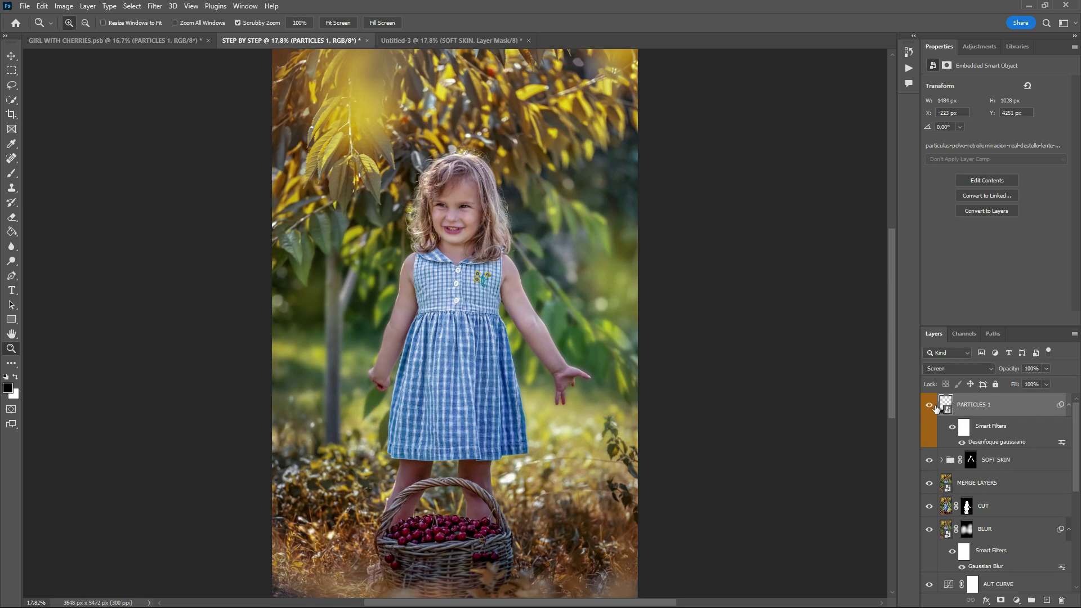
Step: Examine the PARTICLES 1 layer's effect by hiding and showing it and comparing its Normal and Screen blend modes
click(929, 406)
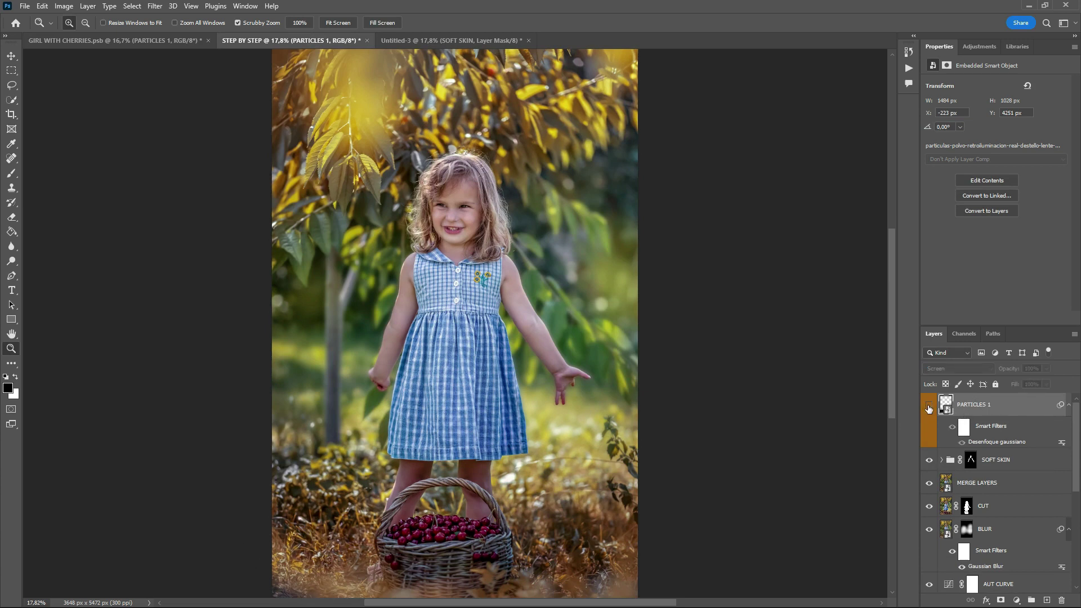
click(929, 407)
click(929, 406)
click(929, 407)
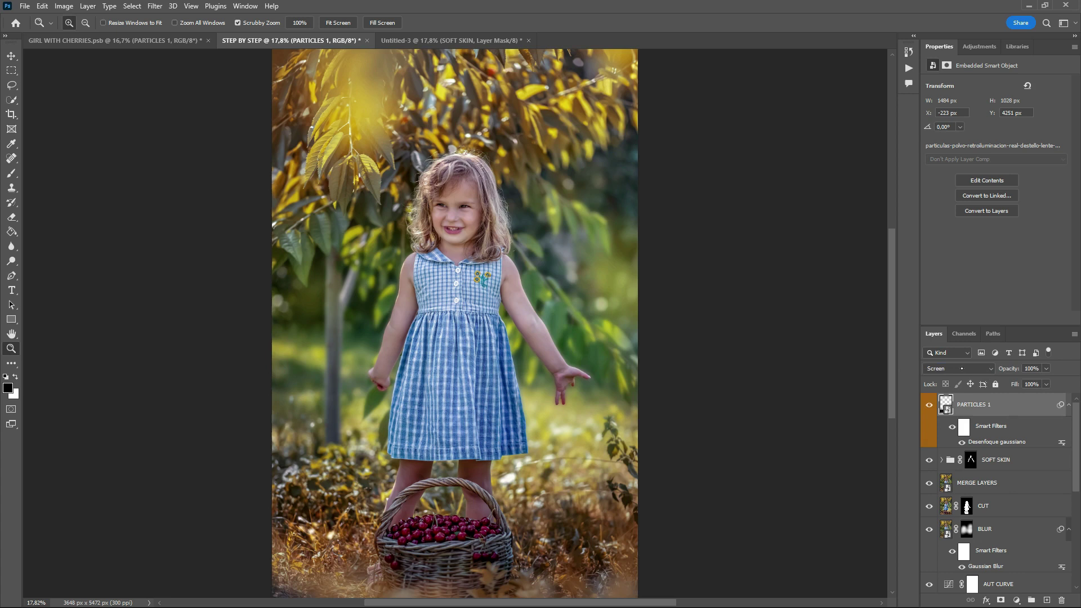
click(961, 368)
click(944, 337)
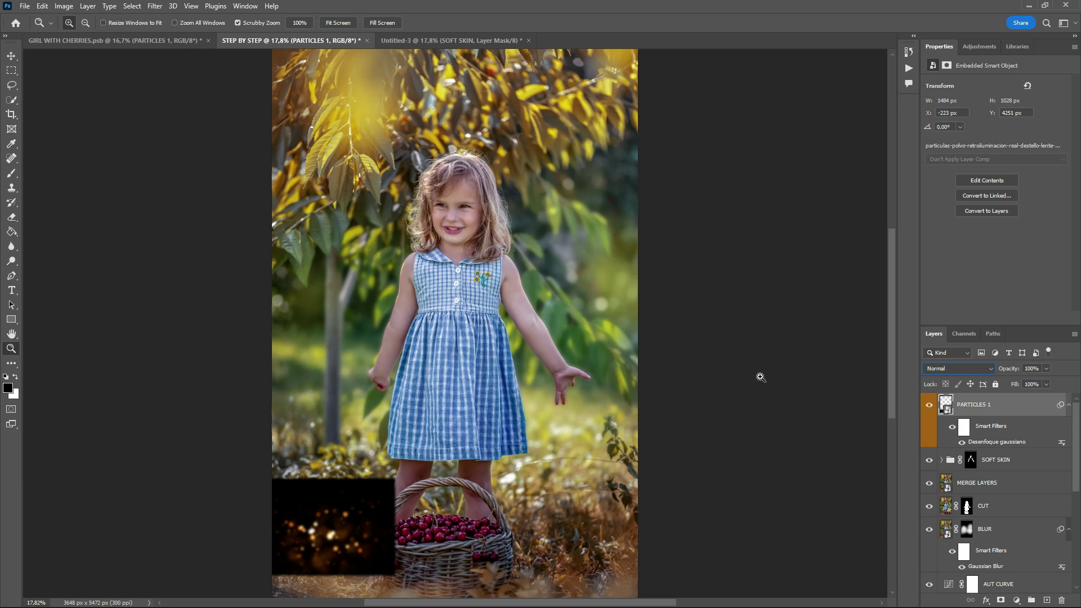
click(961, 369)
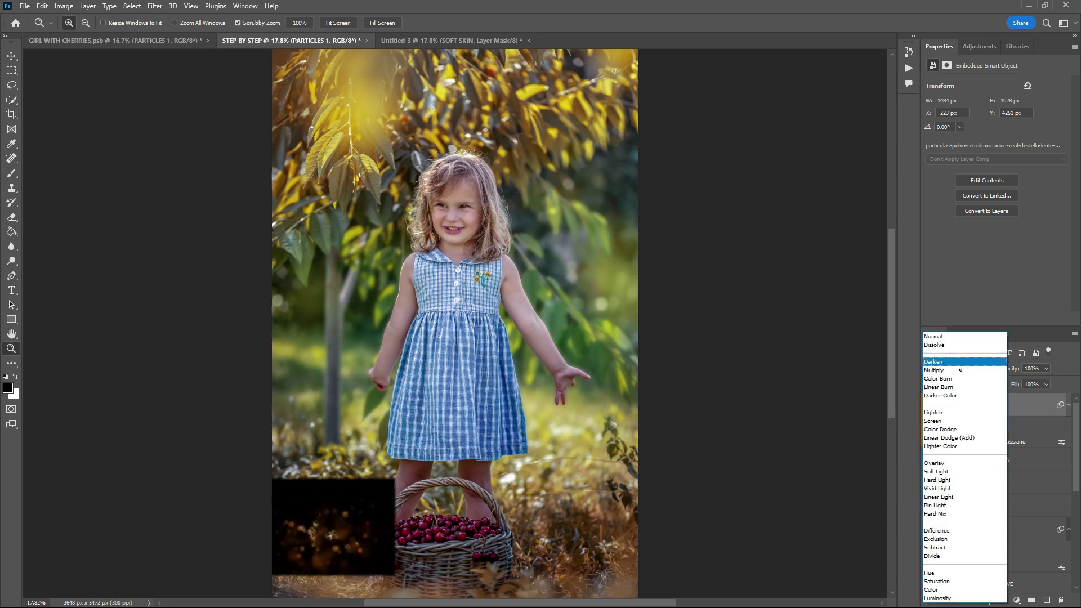
click(950, 420)
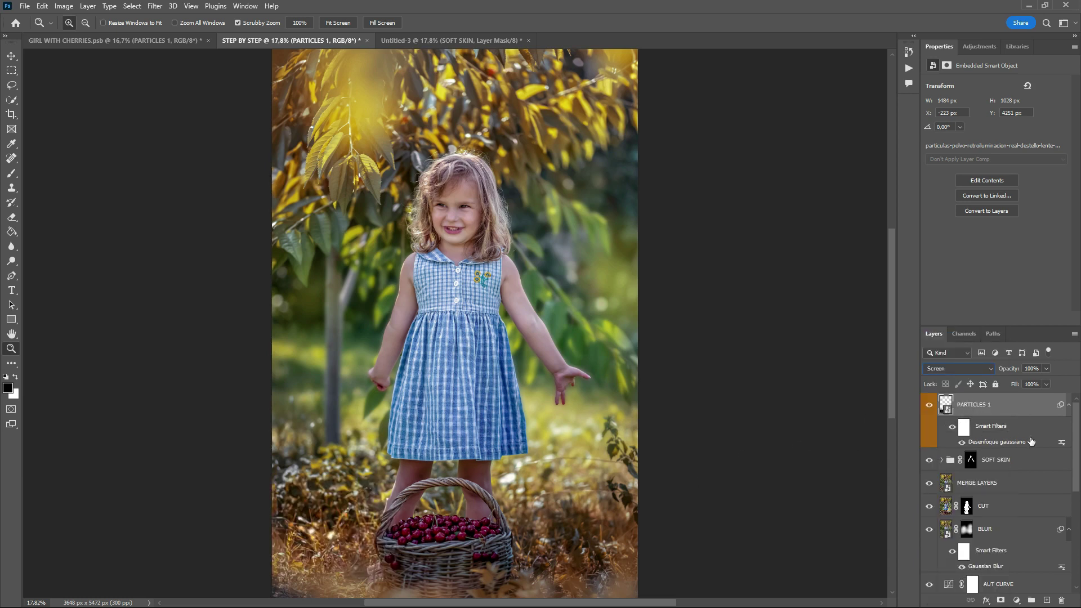
Step: Reapply the PARTICLES 1 layer's Gaussian Blur smart filter with a radius of 11.1 pixels
double_click(1003, 445)
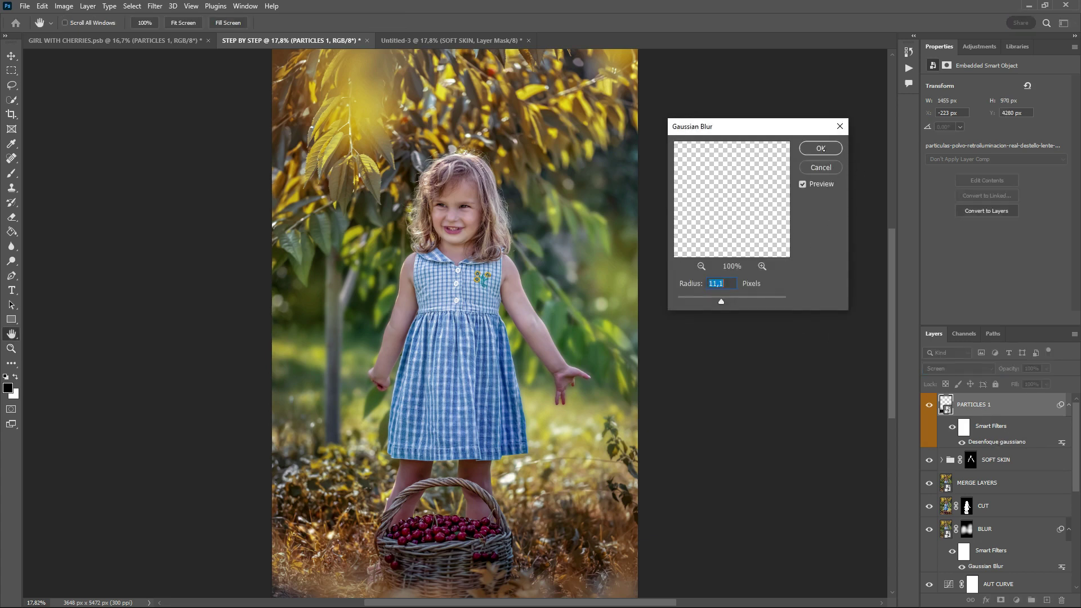
click(821, 148)
key(z)
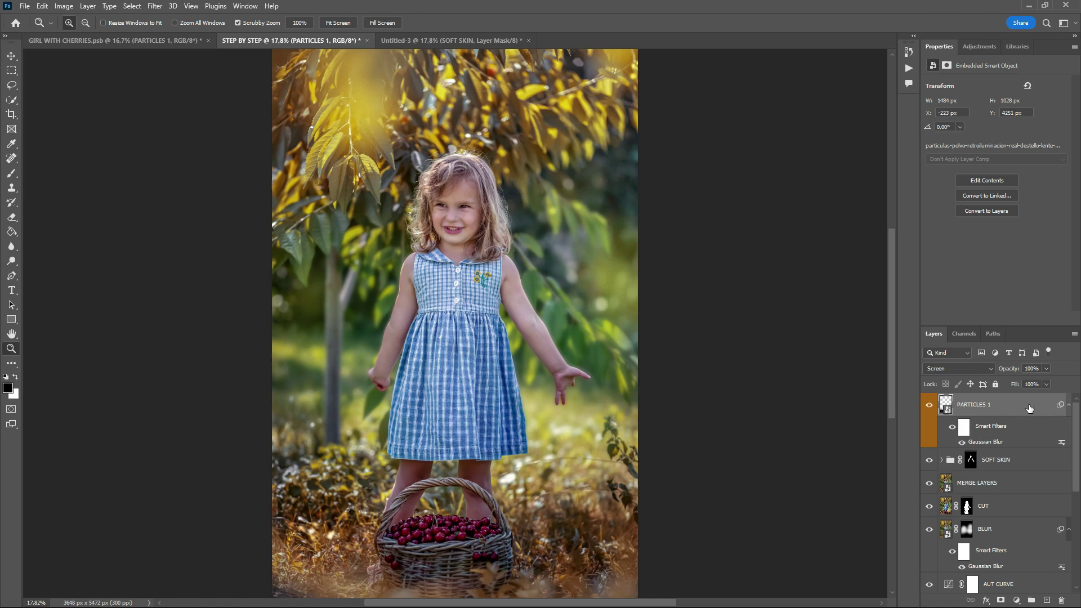
Step: Duplicate the PARTICLES 1 layer, move the copy to the photo's lower-right area and enlarge it to about 2642 × 1798 px
key(ctrl+j)
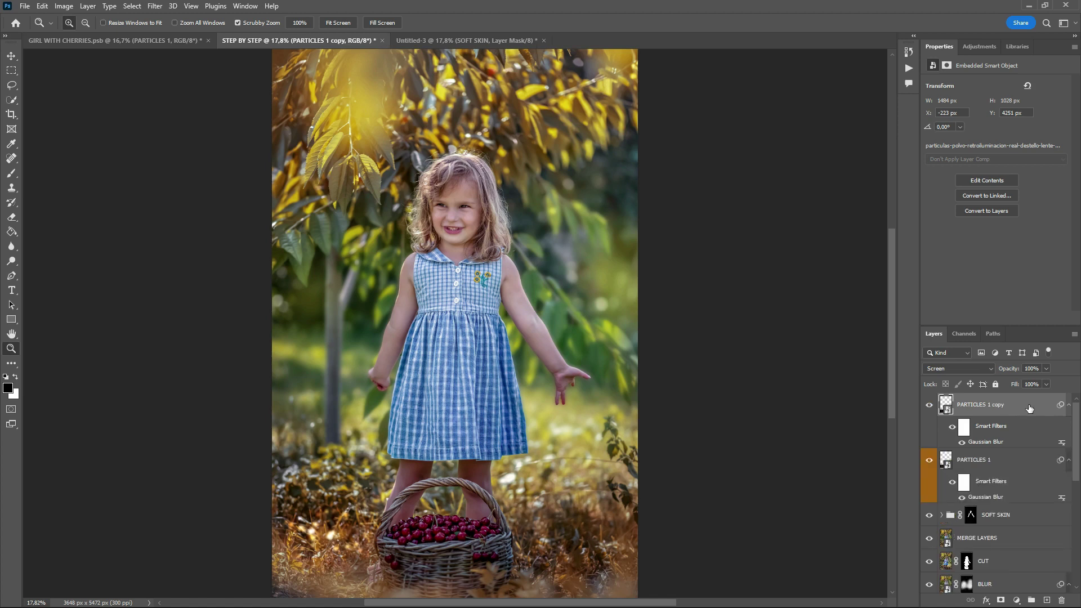
key(ctrl+t)
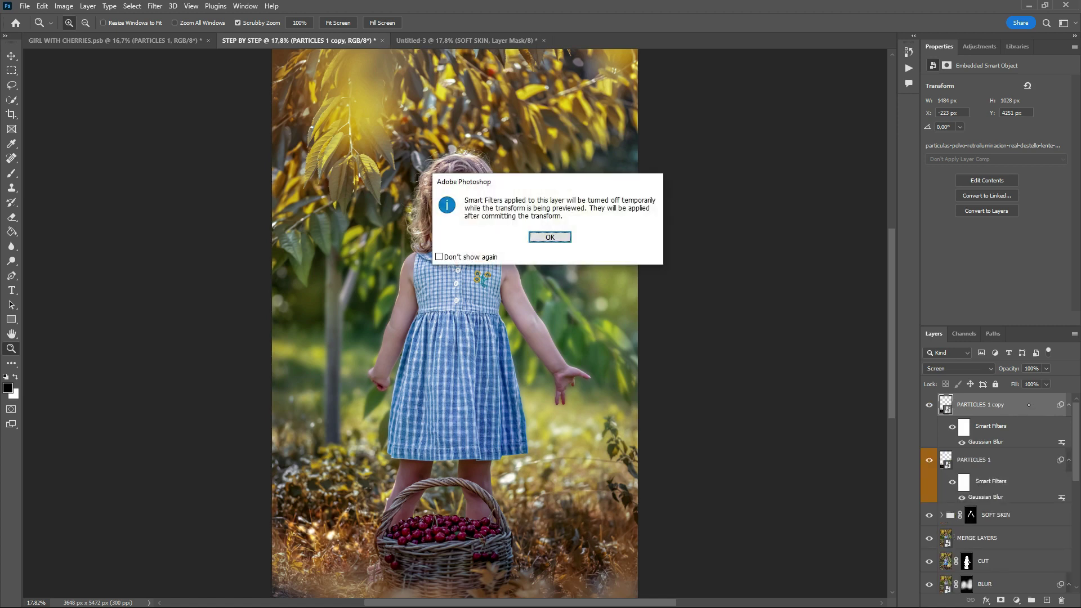
click(550, 237)
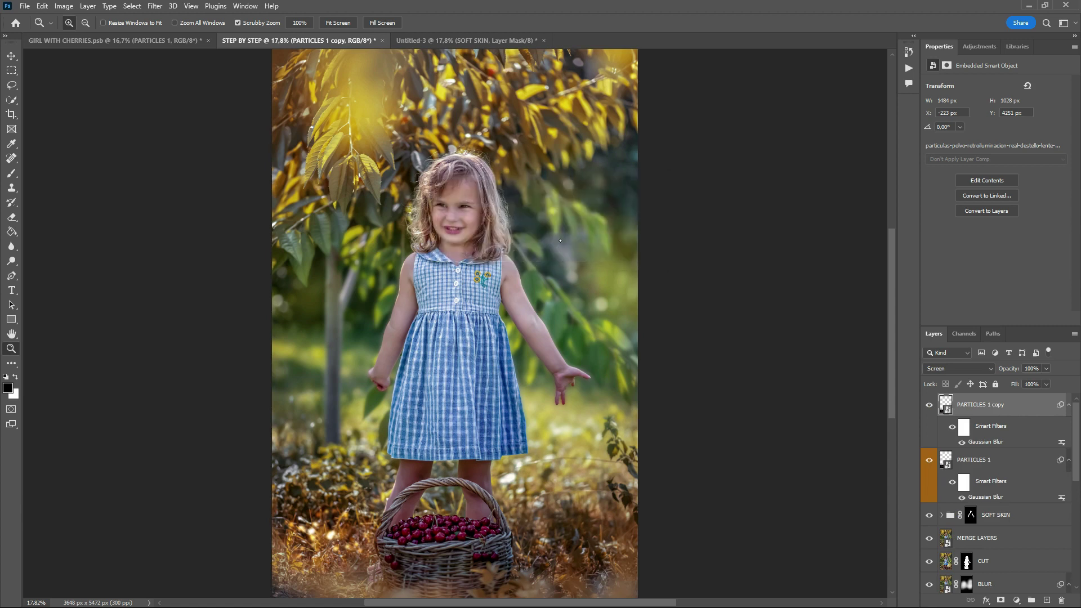
drag(325, 506, 563, 493)
drag(492, 463, 375, 388)
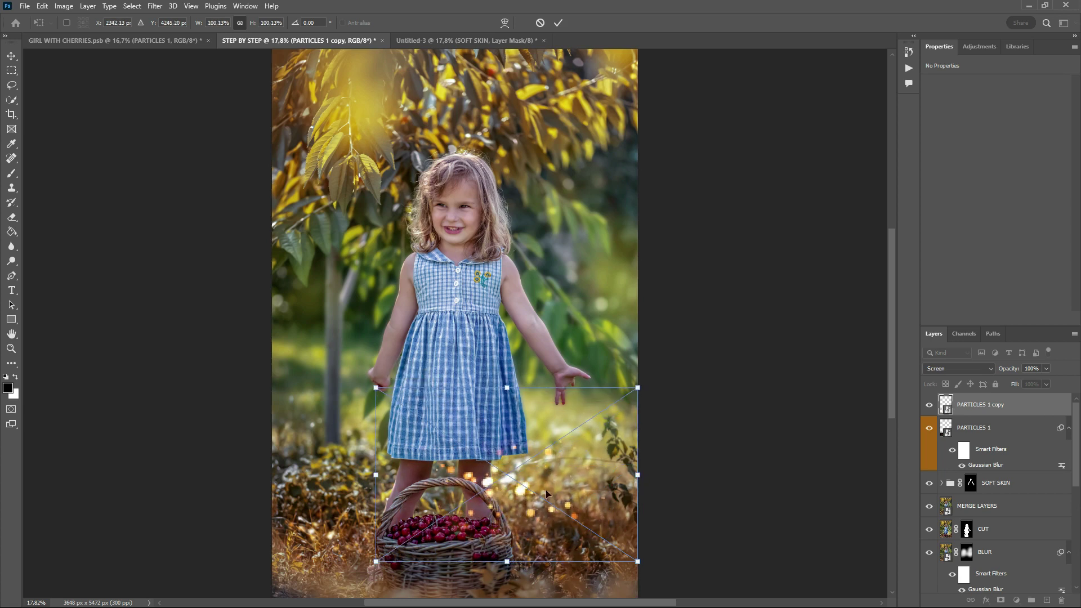
Step: Flip the particles copy horizontally, shift it down past the photo's right edge, apply the transform and check its effect
right_click(551, 476)
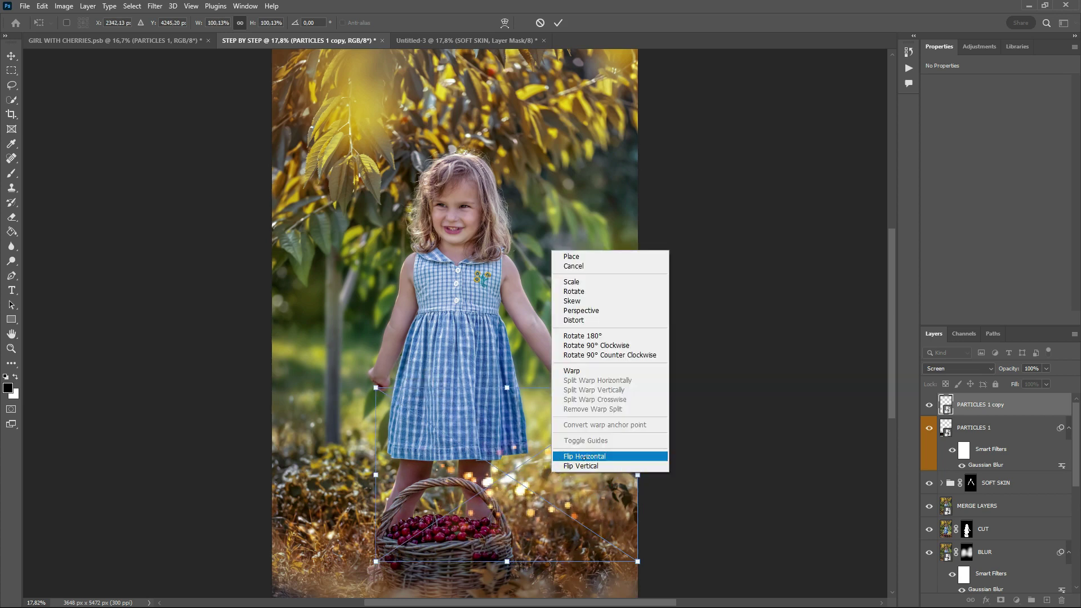
click(585, 457)
drag(595, 488, 616, 496)
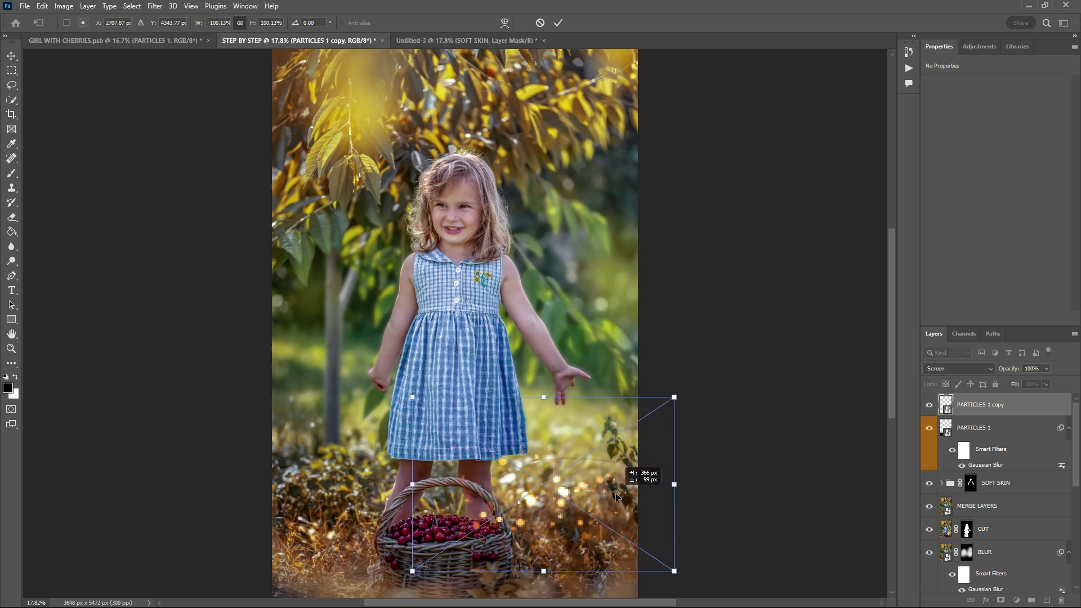
click(558, 23)
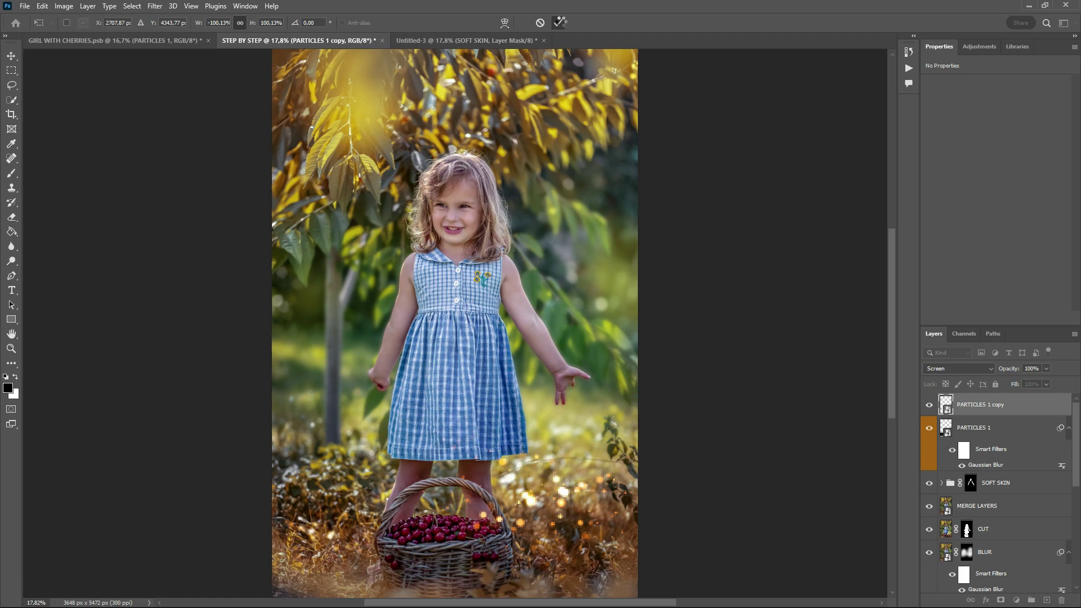
key(z)
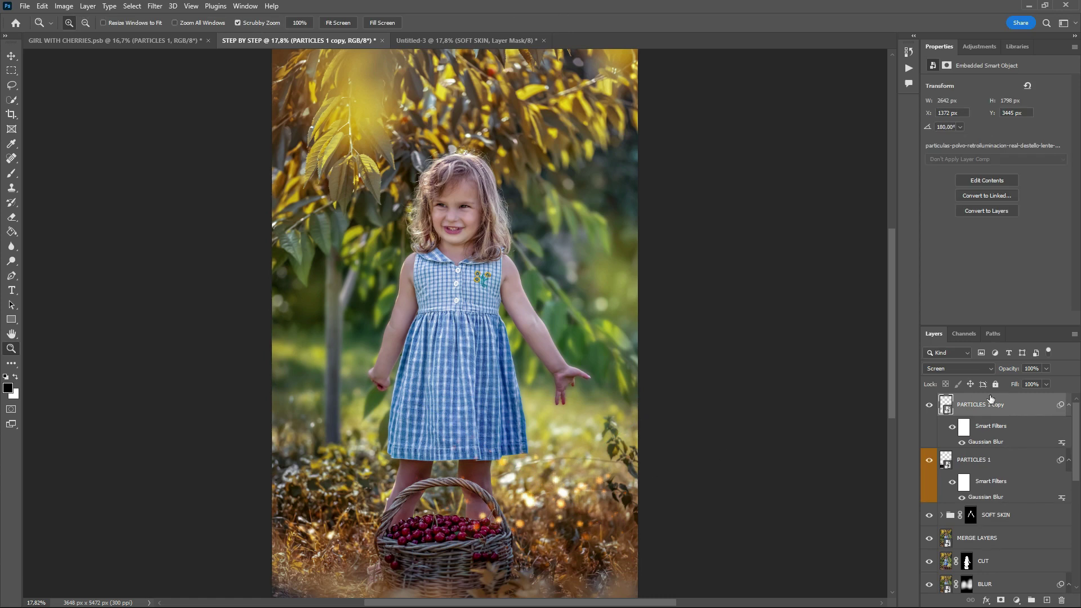
click(929, 406)
click(930, 406)
Step: Close the Properties panel group while viewing GIRL WITH CHERRIES.psb and return to the STEP BY STEP document
click(147, 41)
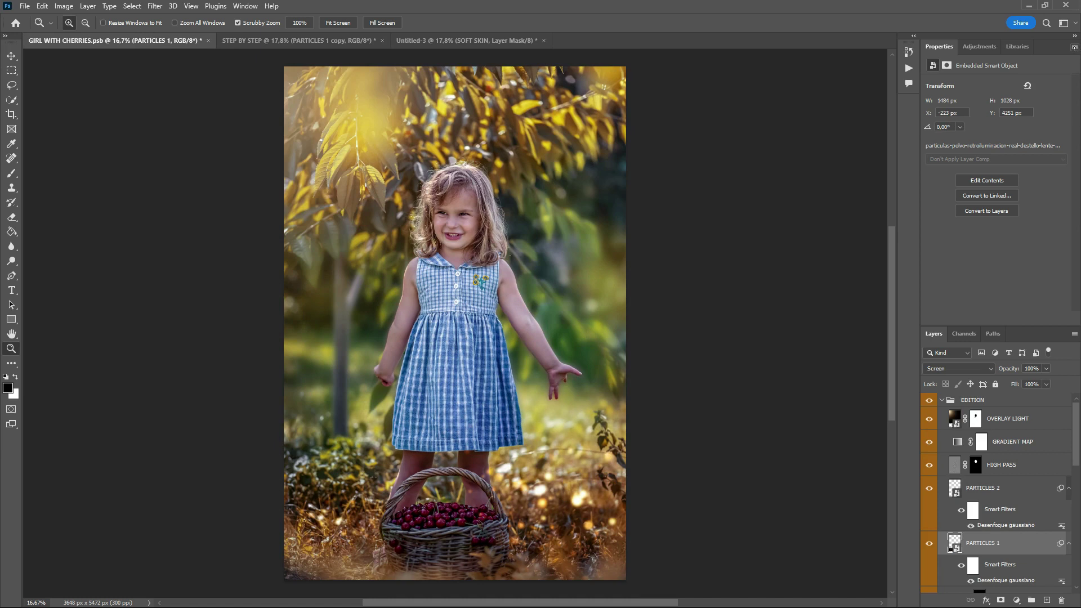
click(1075, 48)
click(1031, 67)
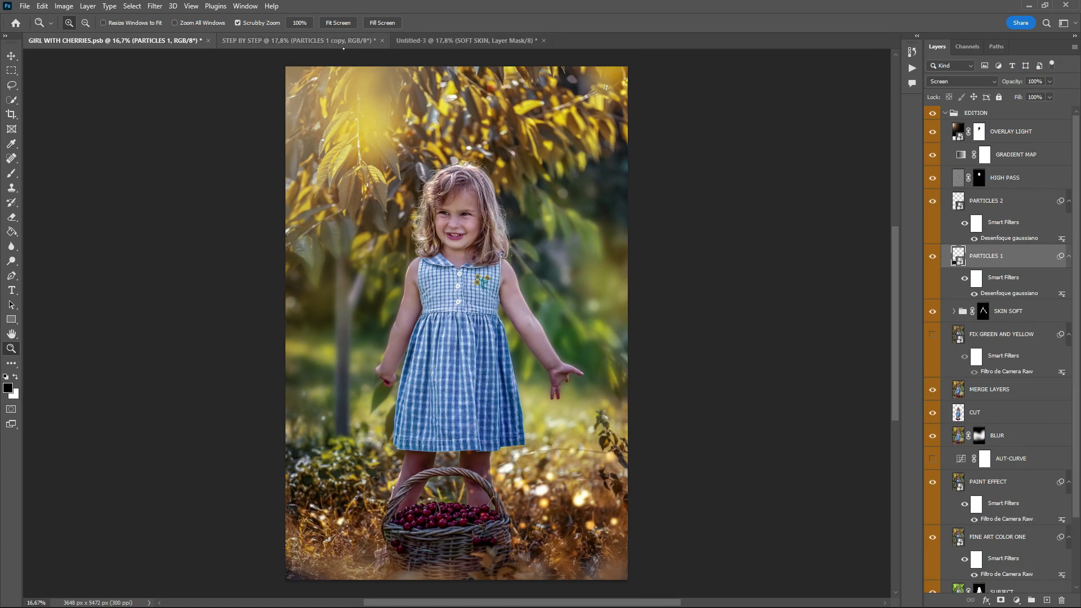
click(344, 42)
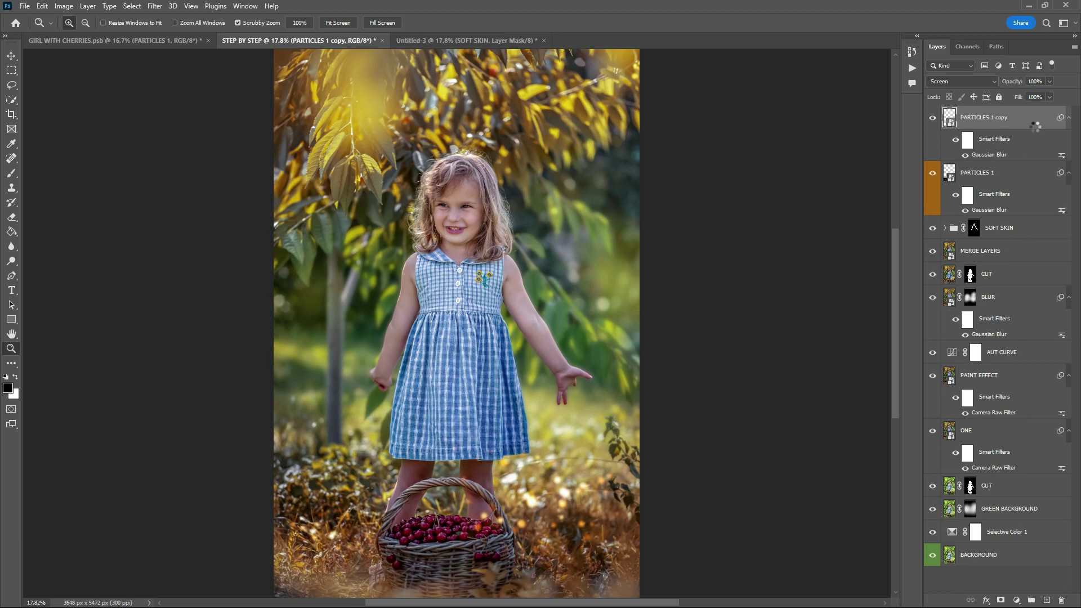
Step: Apply High Pass with a 4-pixel radius to a merged copy of all visible layers and set its blend mode to Overlay
key(ctrl+shift+alt+e)
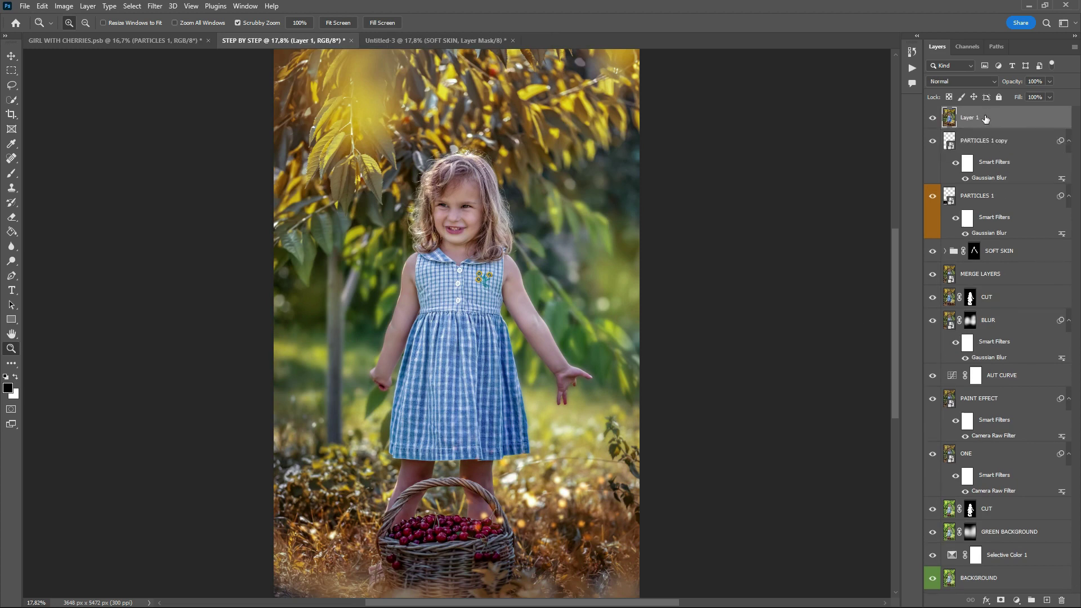
click(151, 7)
mouse_move(184, 248)
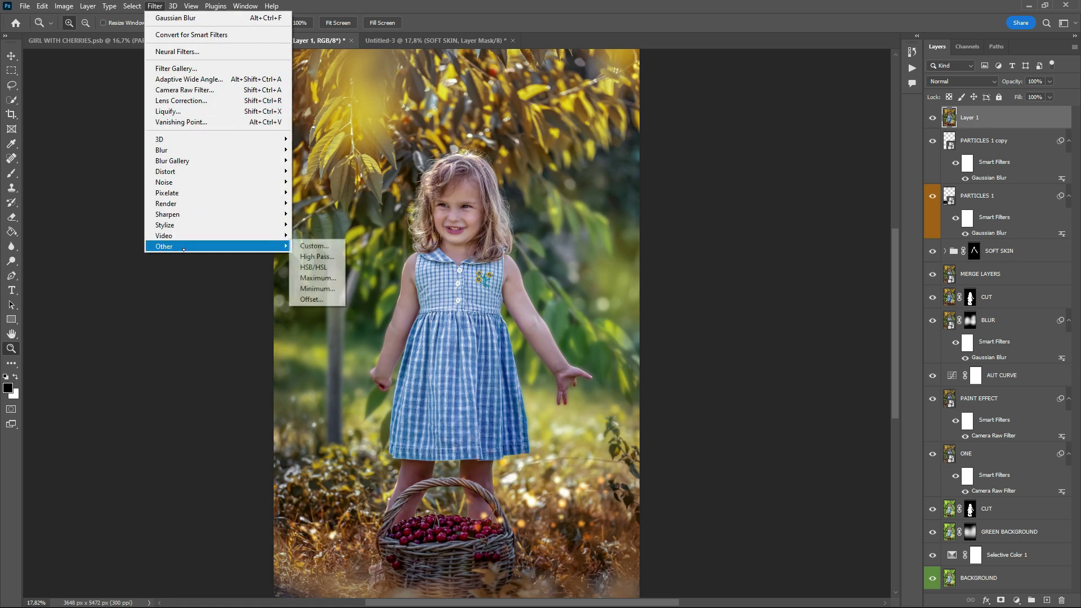
click(317, 257)
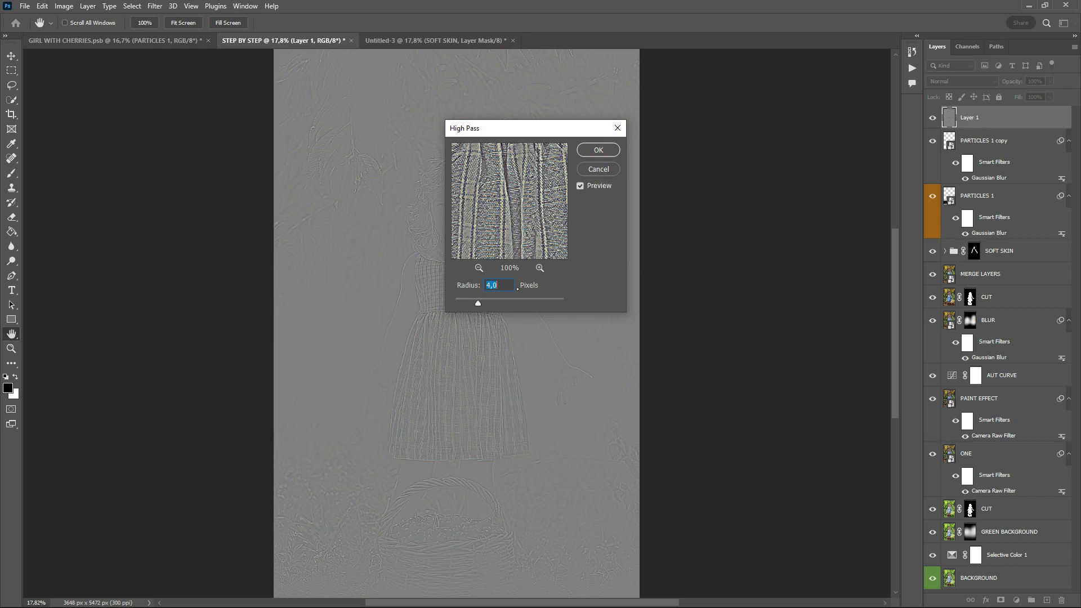
click(597, 150)
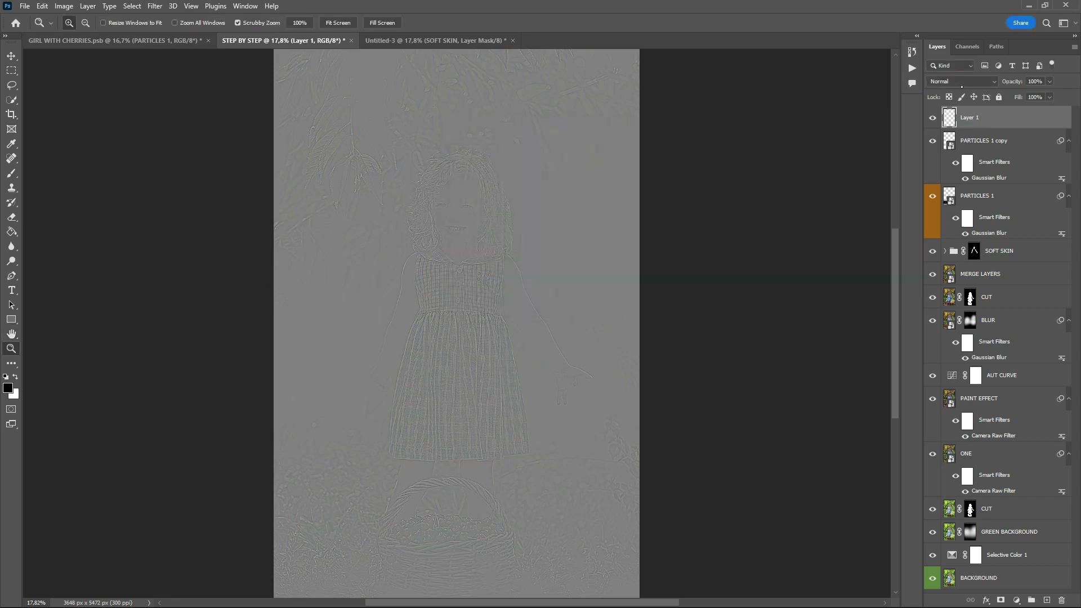
click(962, 81)
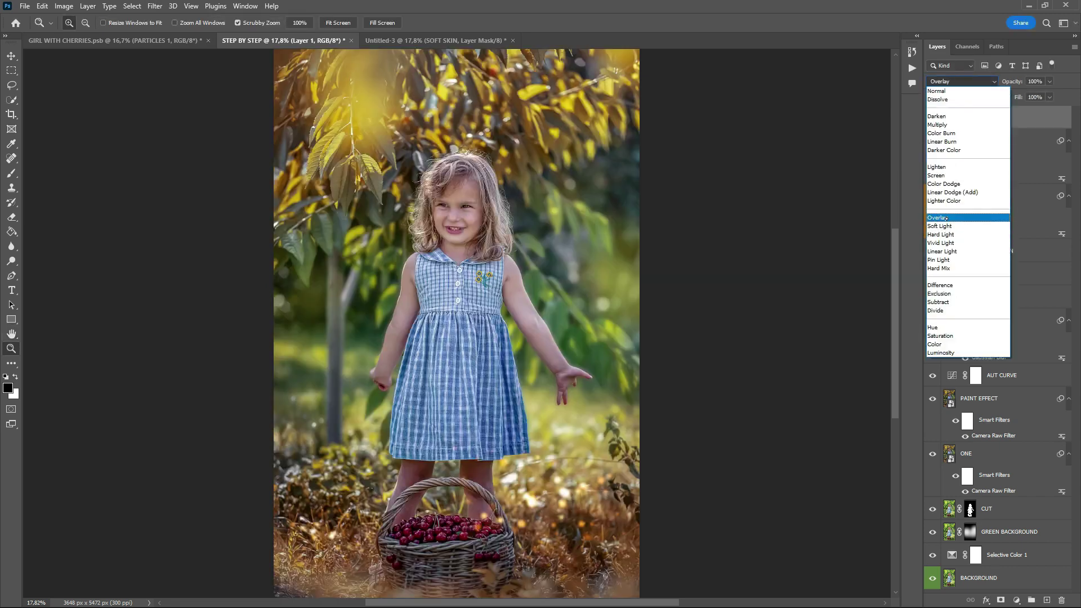
click(947, 217)
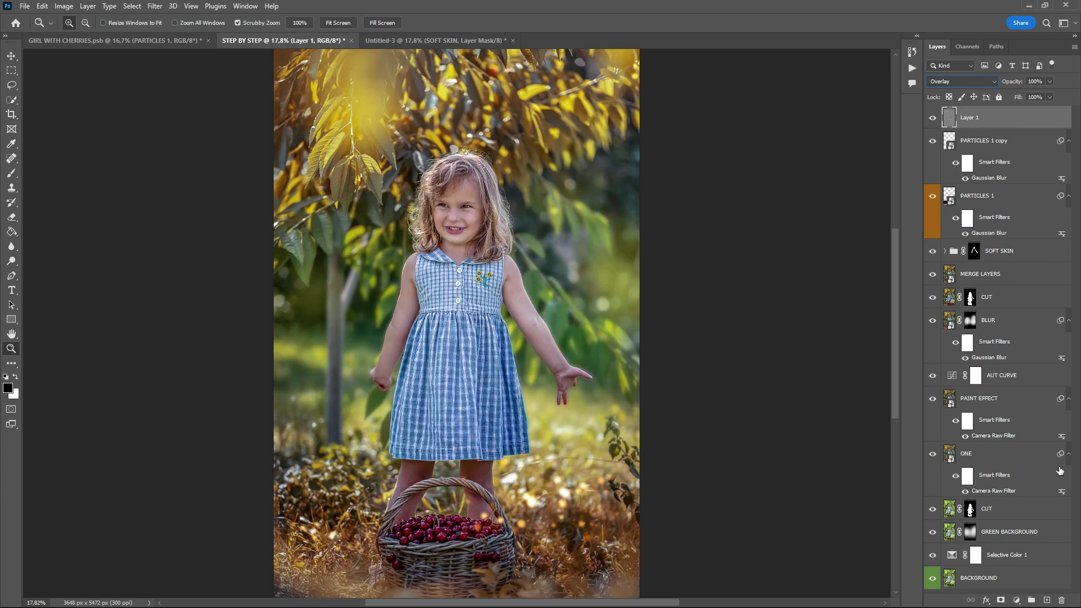
Step: Give the filtered Overlay layer an inverted black mask and rename it HIGH PASS
click(1002, 602)
key(ctrl+i)
double_click(989, 119)
text(HIGH PASS)
key(Return)
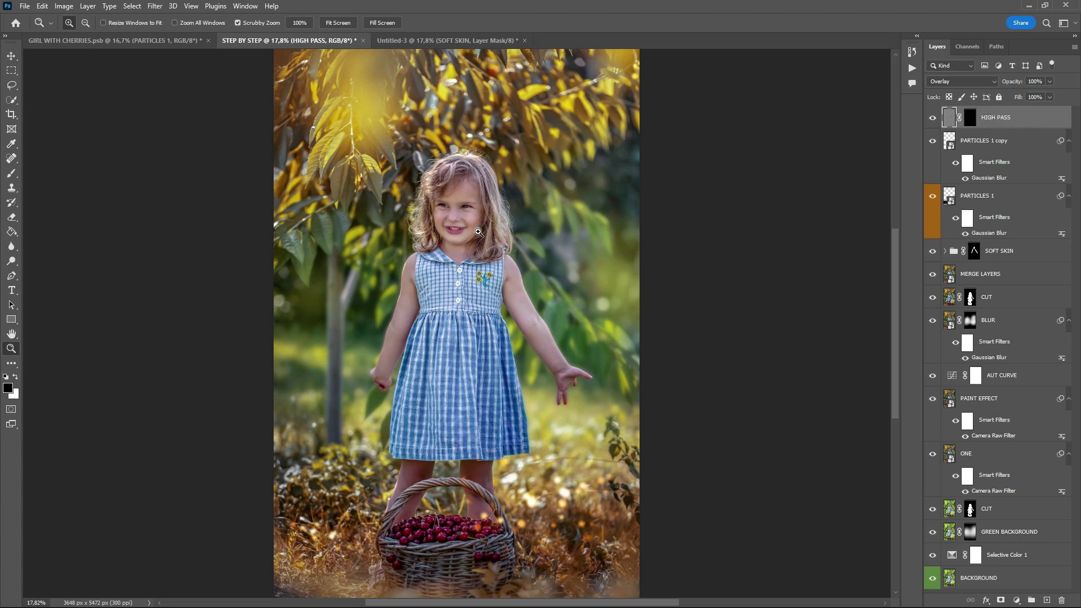
Step: Paint white over the girl's face on the HIGH PASS mask using a soft round 322 px brush with 0% hardness
click(474, 229)
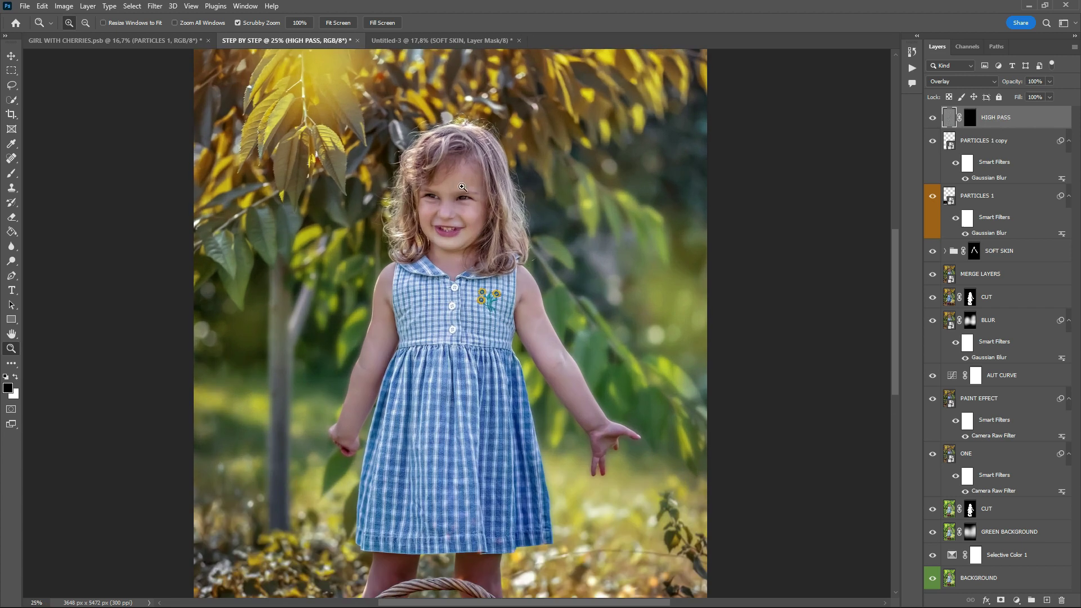
click(970, 117)
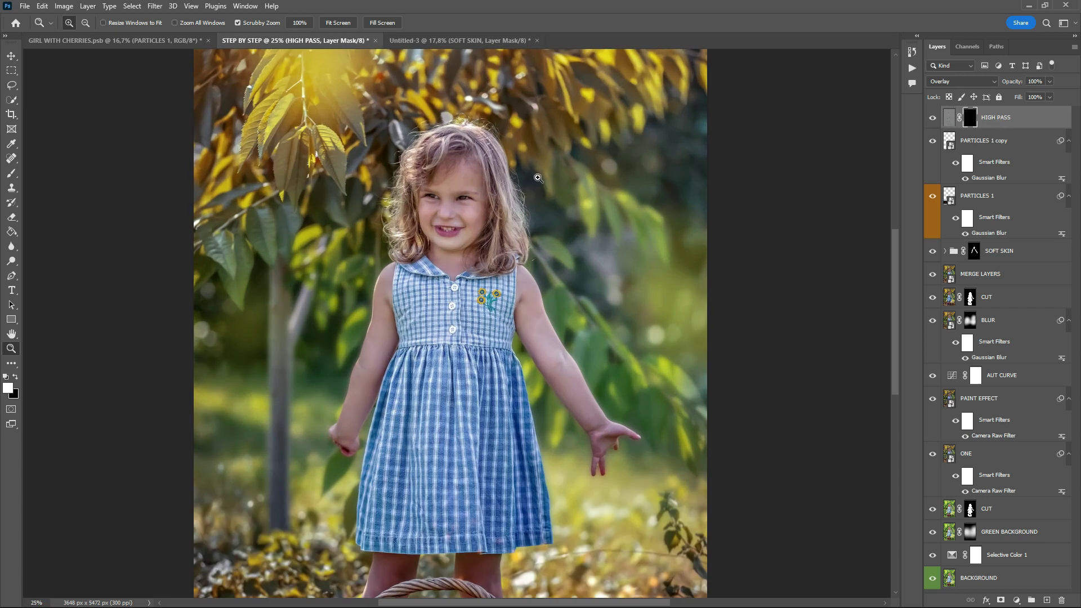
key(b)
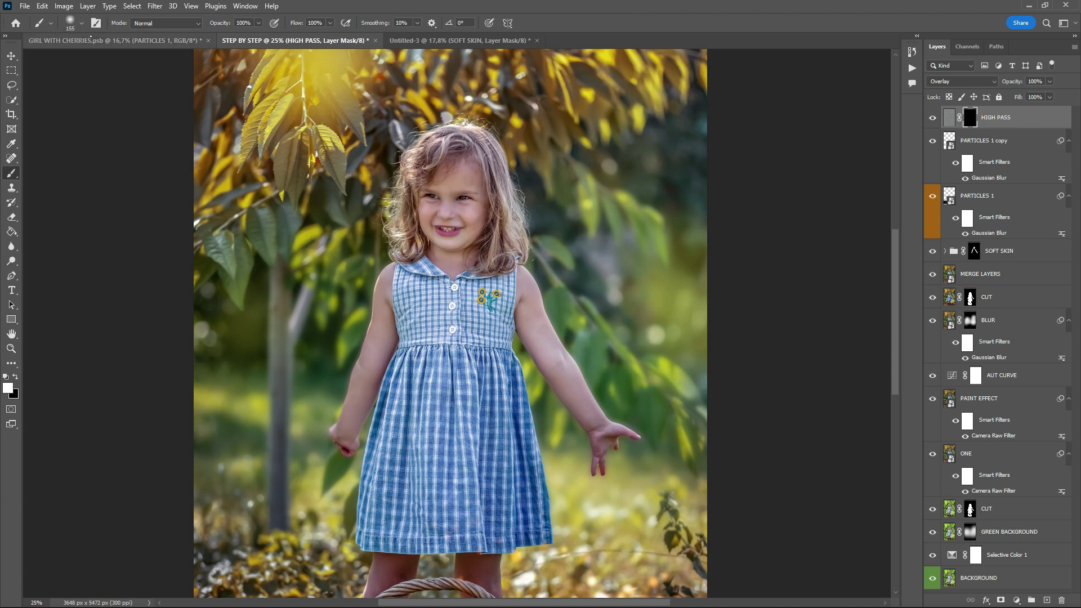
click(81, 24)
drag(119, 57, 131, 63)
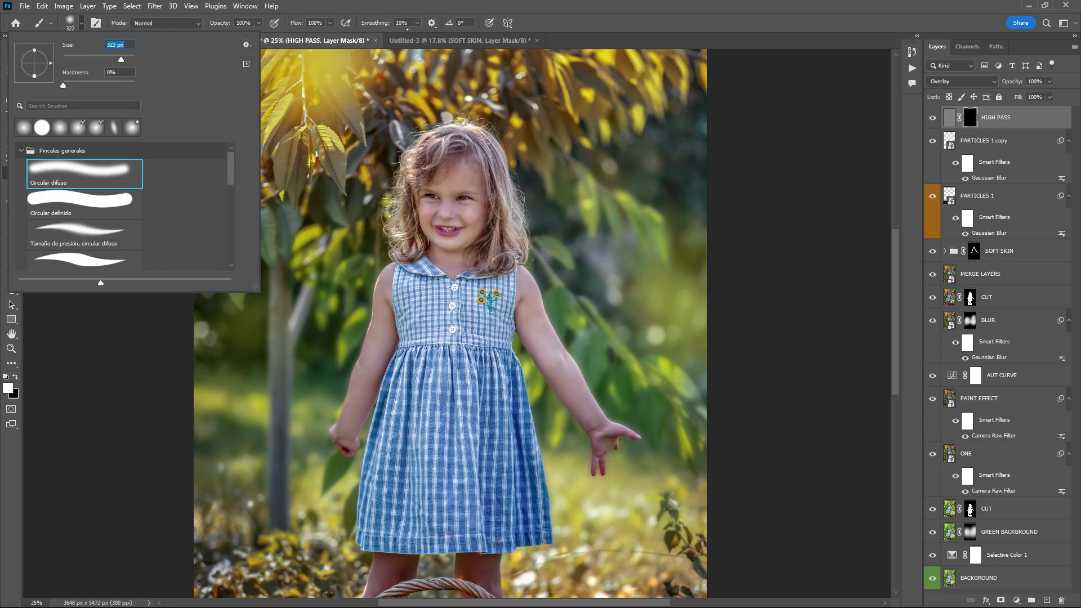
key(Return)
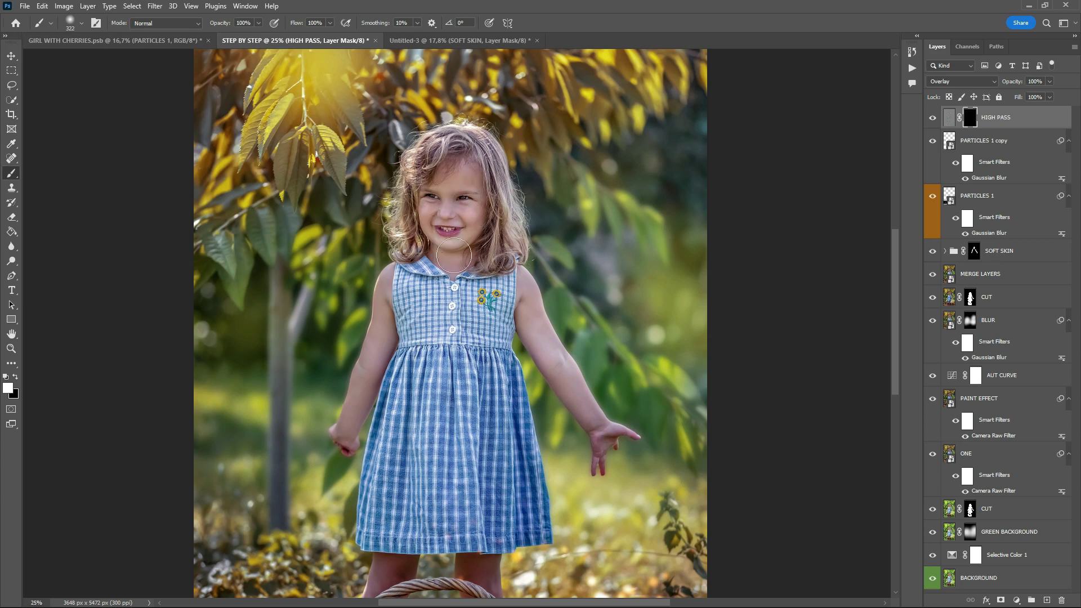
mouse_move(440, 166)
mouse_down()
mouse_move(469, 161)
mouse_move(469, 242)
mouse_move(447, 168)
mouse_up()
click(933, 118)
click(935, 119)
click(11, 348)
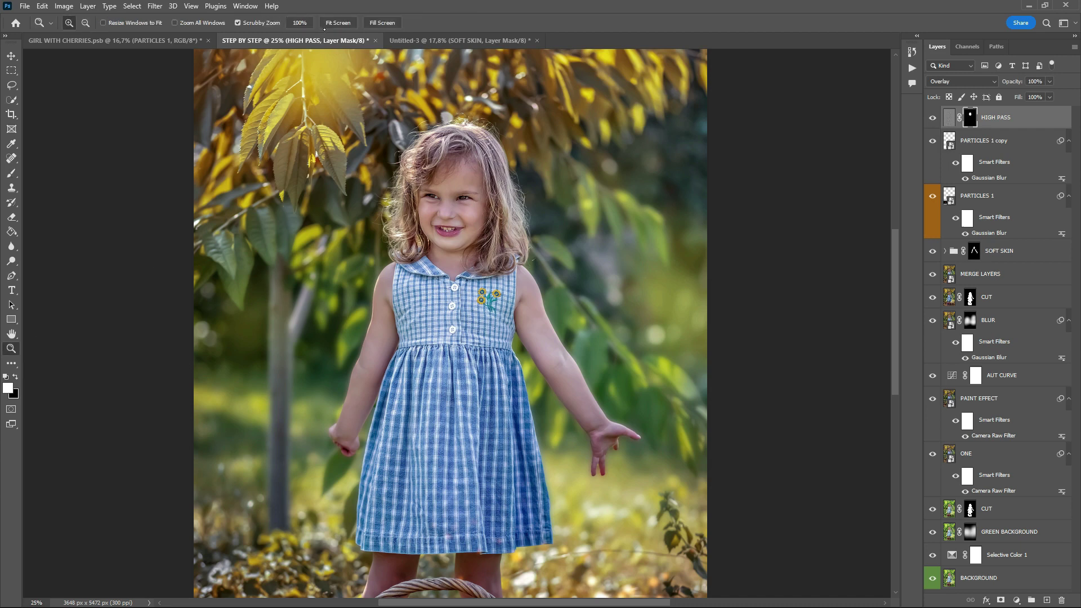
click(340, 23)
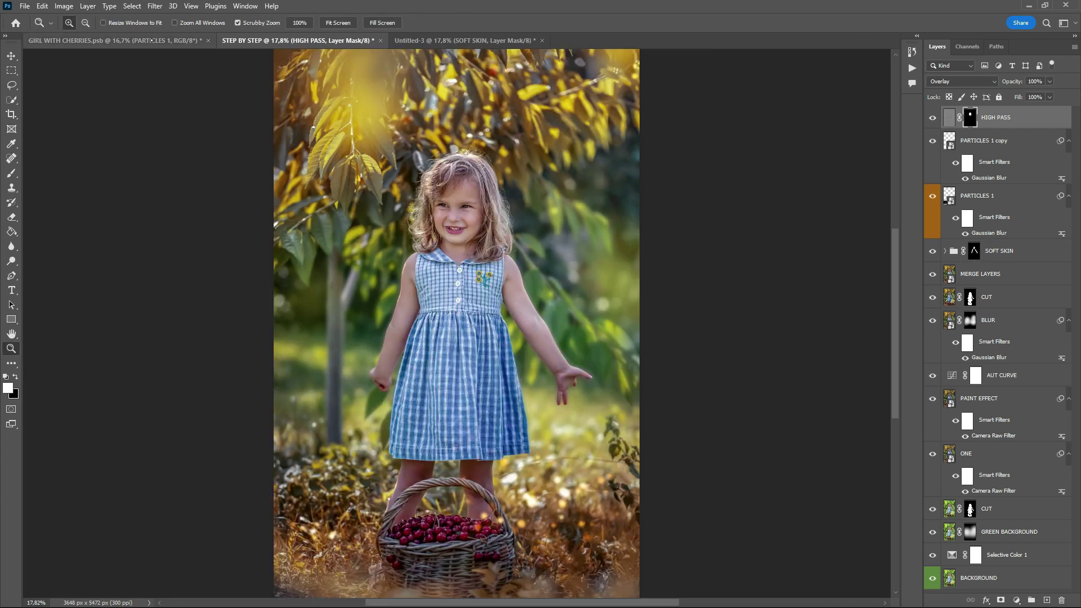
Step: Check the HIGH PASS and GRADIENT MAP layers in GIRL WITH CHERRIES.psb and return to STEP BY STEP
click(150, 40)
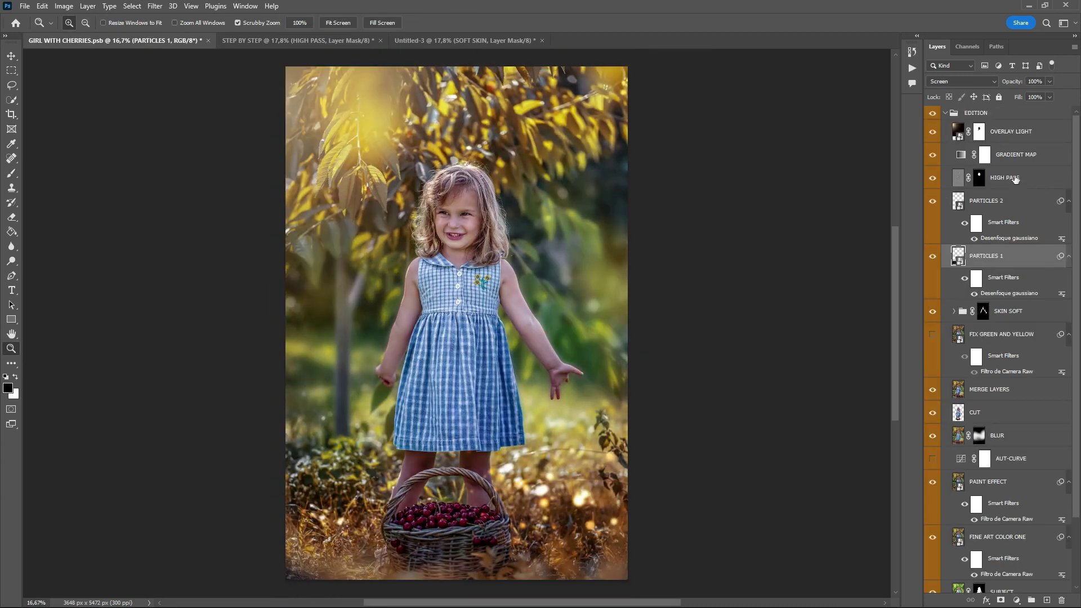
click(1030, 181)
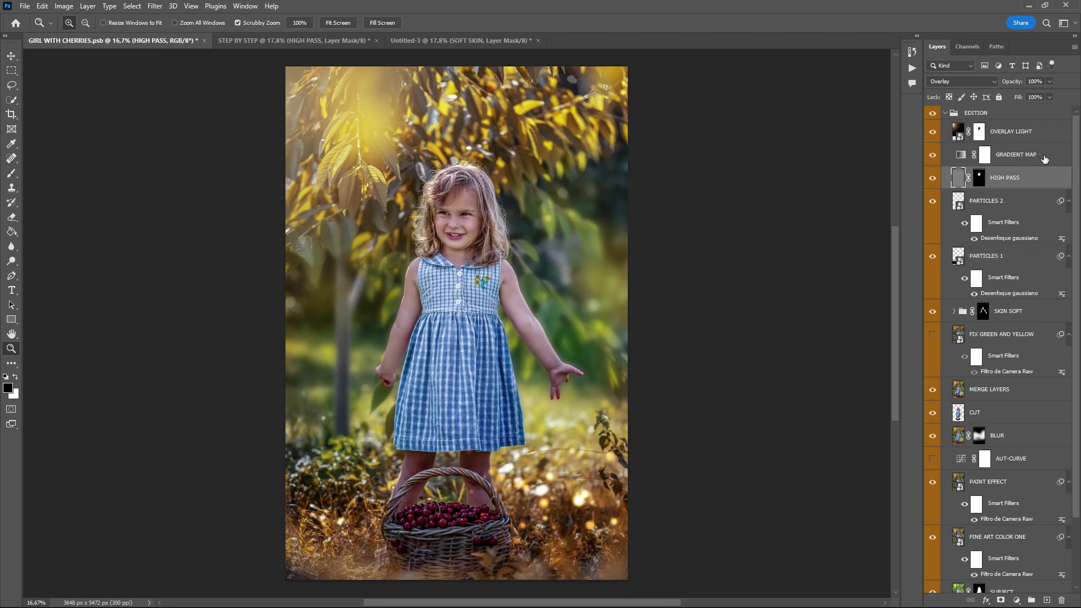
click(328, 41)
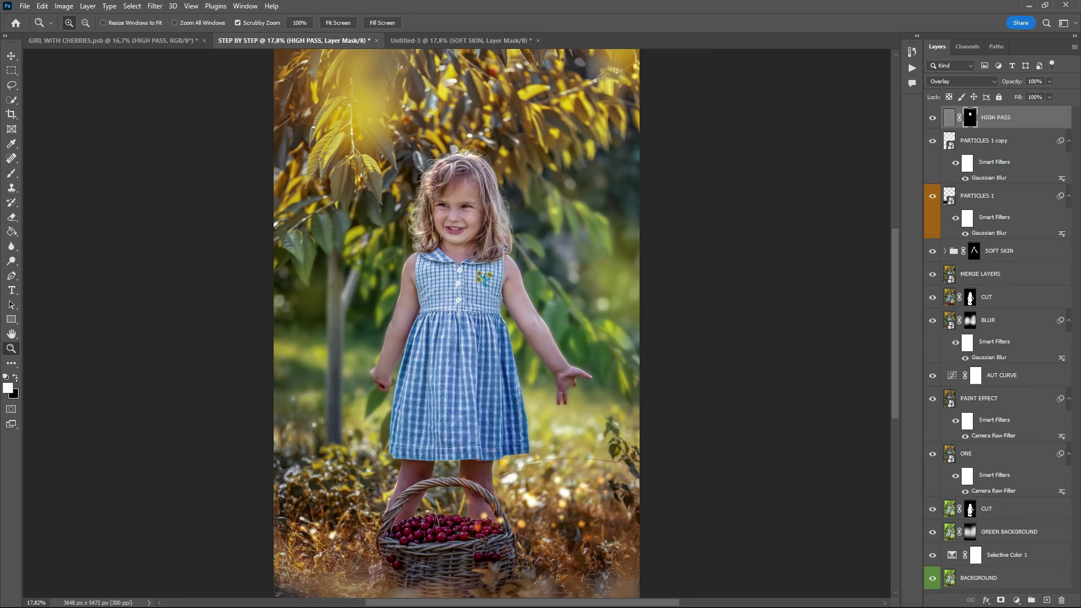
Step: Add a black-to-white Gradient Map adjustment layer above HIGH PASS and set its blend mode to Luminosity
key(x)
click(1017, 601)
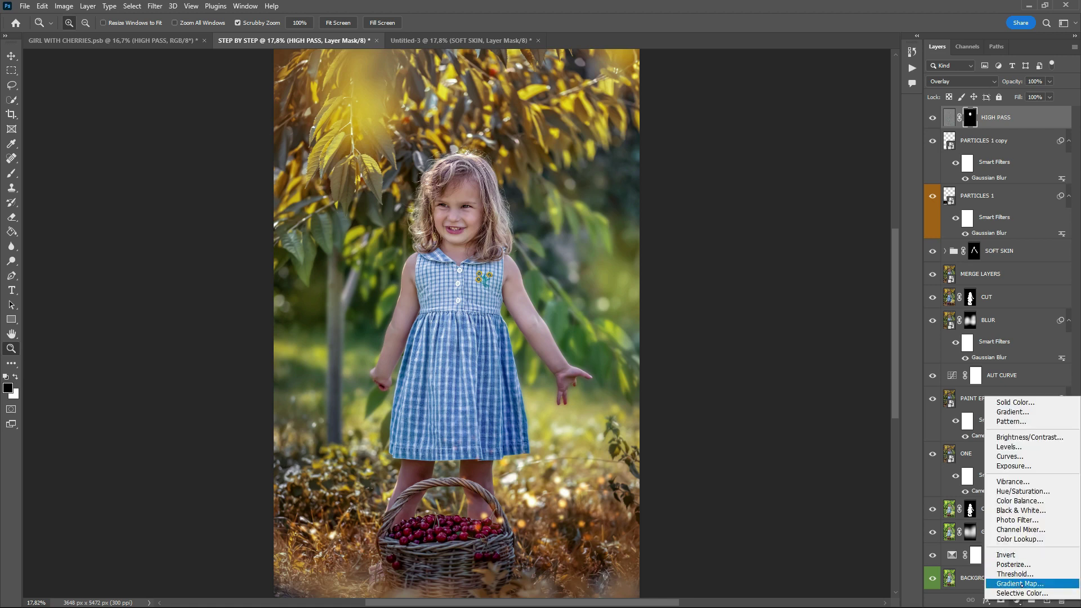
click(1021, 583)
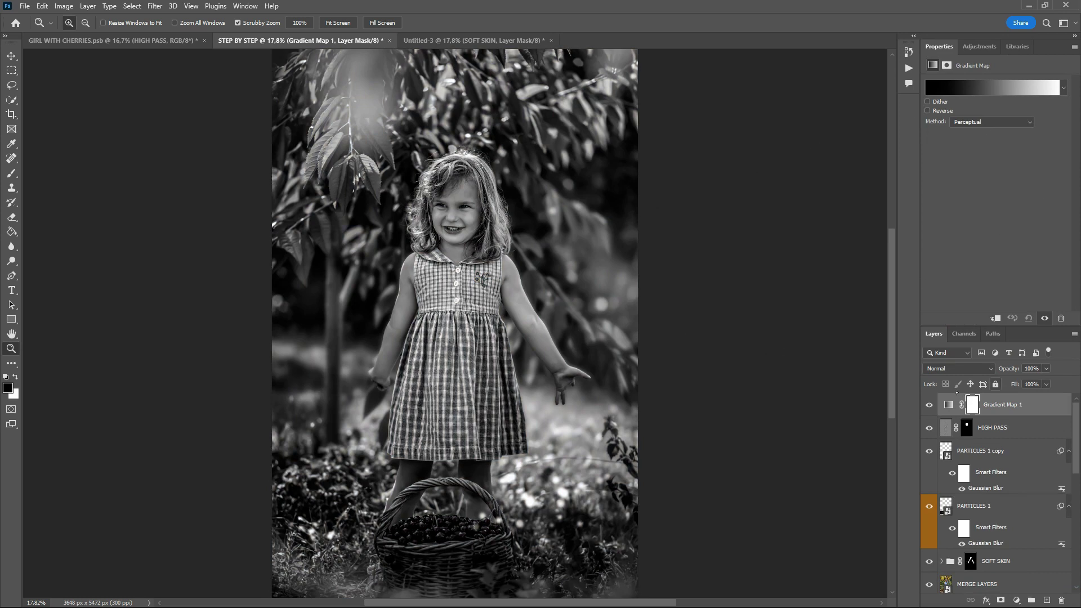
click(959, 369)
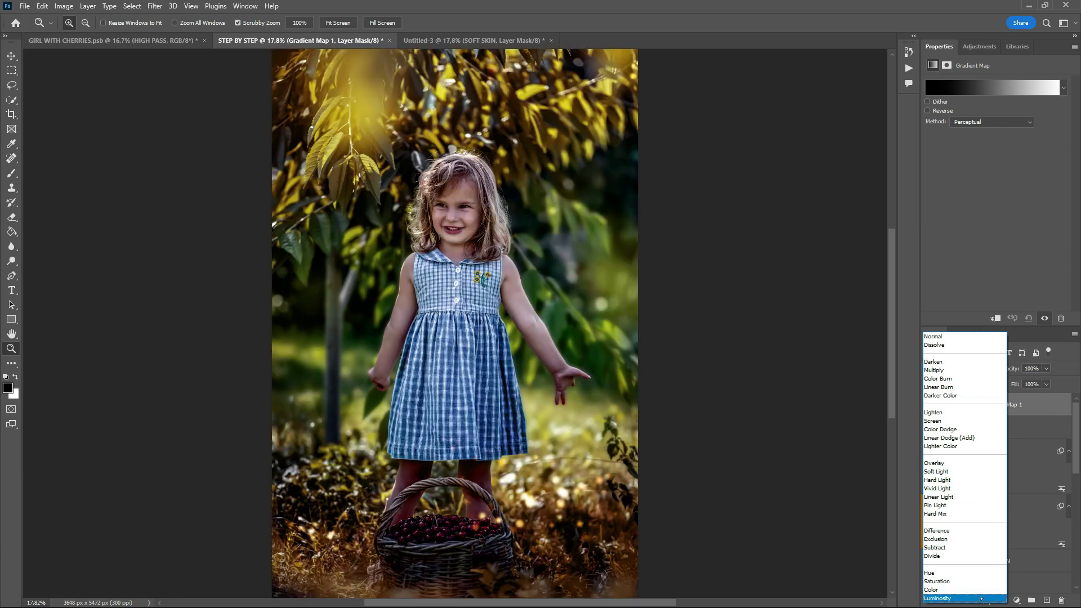
click(982, 598)
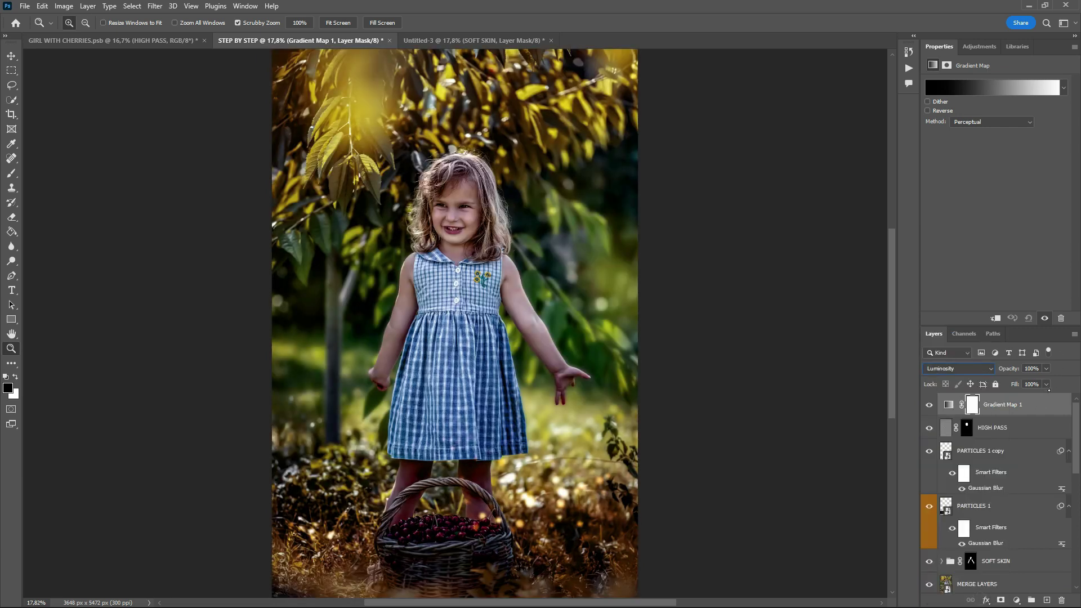
Step: Lower the Gradient Map layer's fill to 23%
click(1046, 384)
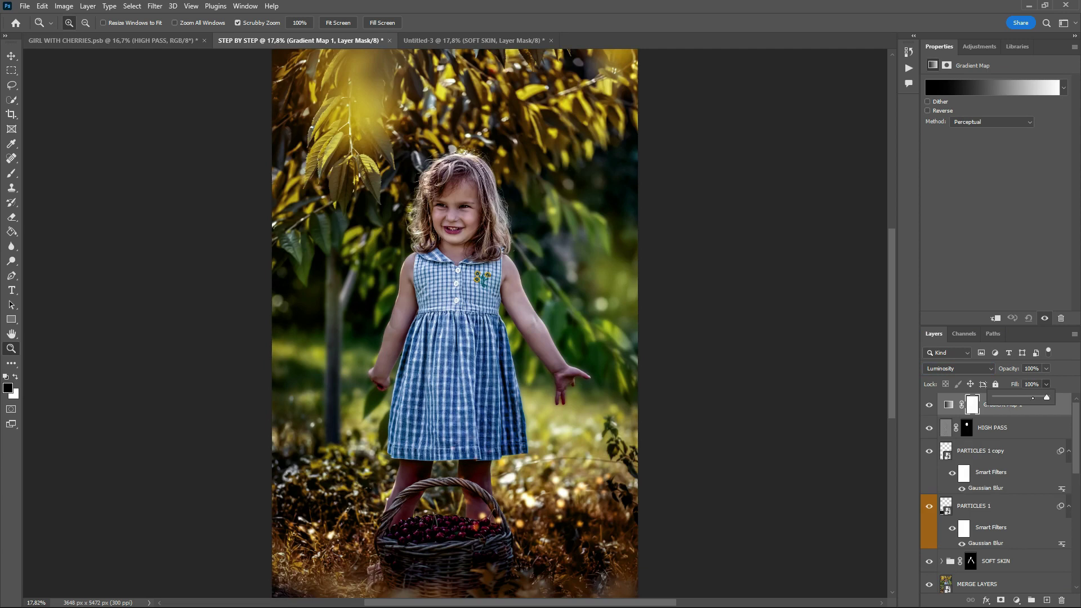
click(1033, 397)
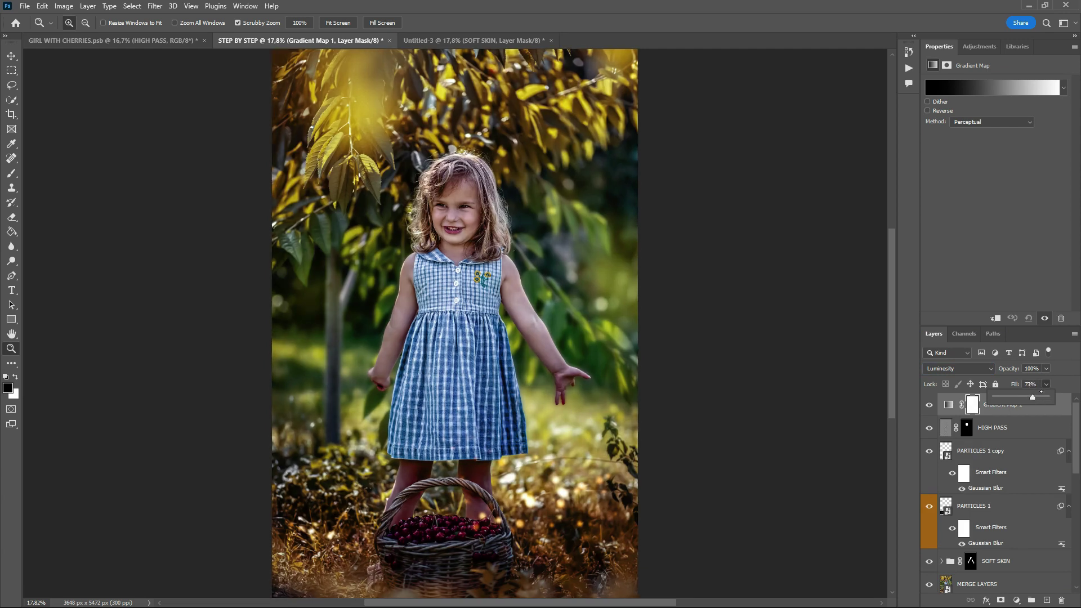
drag(1032, 398, 1020, 398)
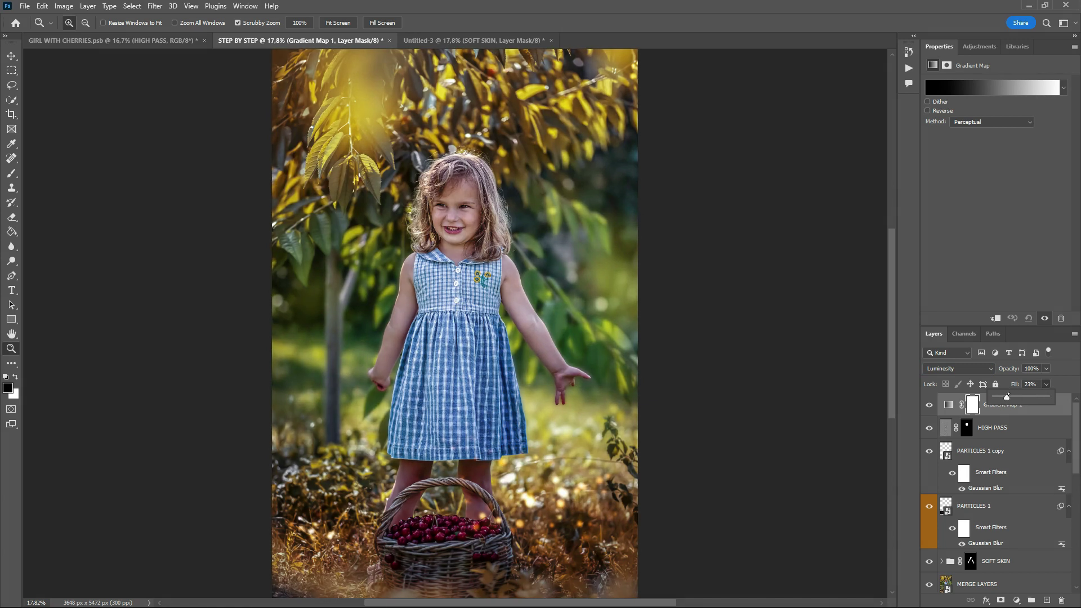
Step: Toggle the Gradient Map layer's visibility to compare the image with and without its contrast
click(932, 405)
click(929, 404)
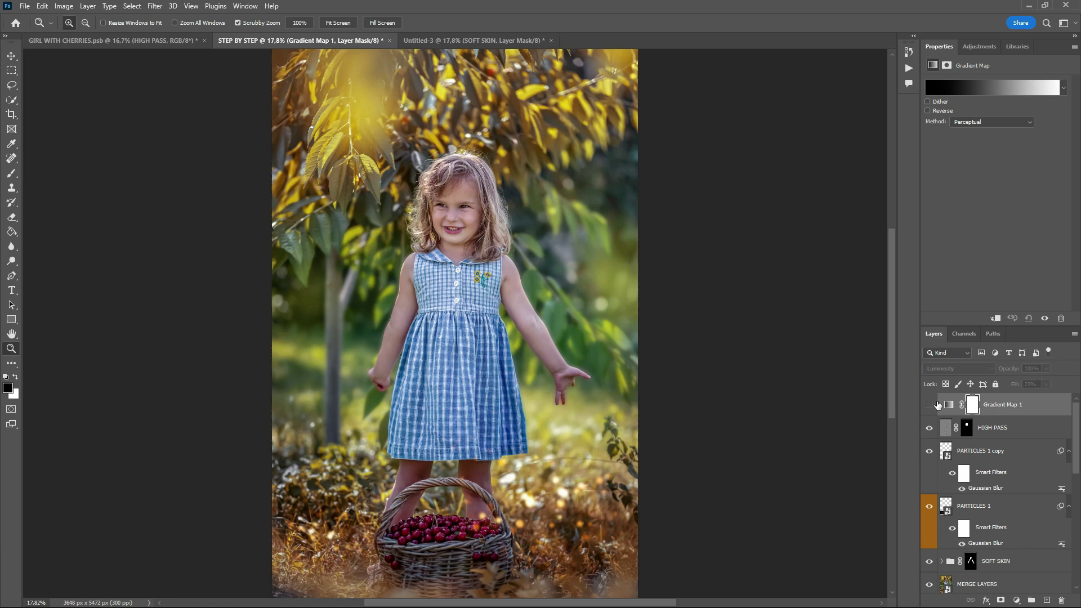
click(929, 406)
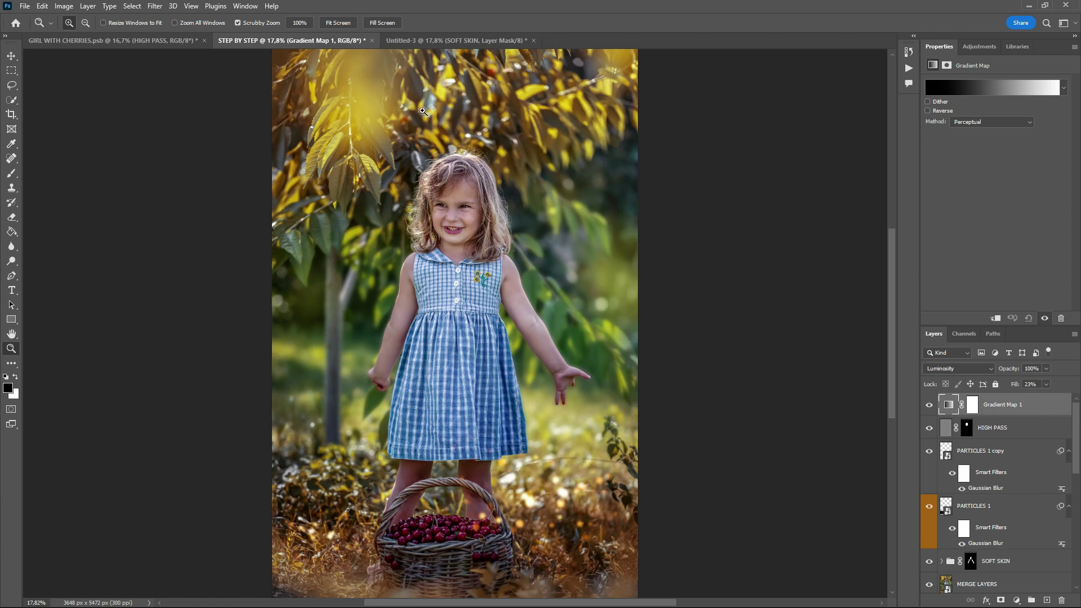
Step: Duplicate the OVERLAY LIGHT layer from GIRL WITH CHERRIES.psb into the STEP BY STEP document and toggle its visibility there
click(152, 42)
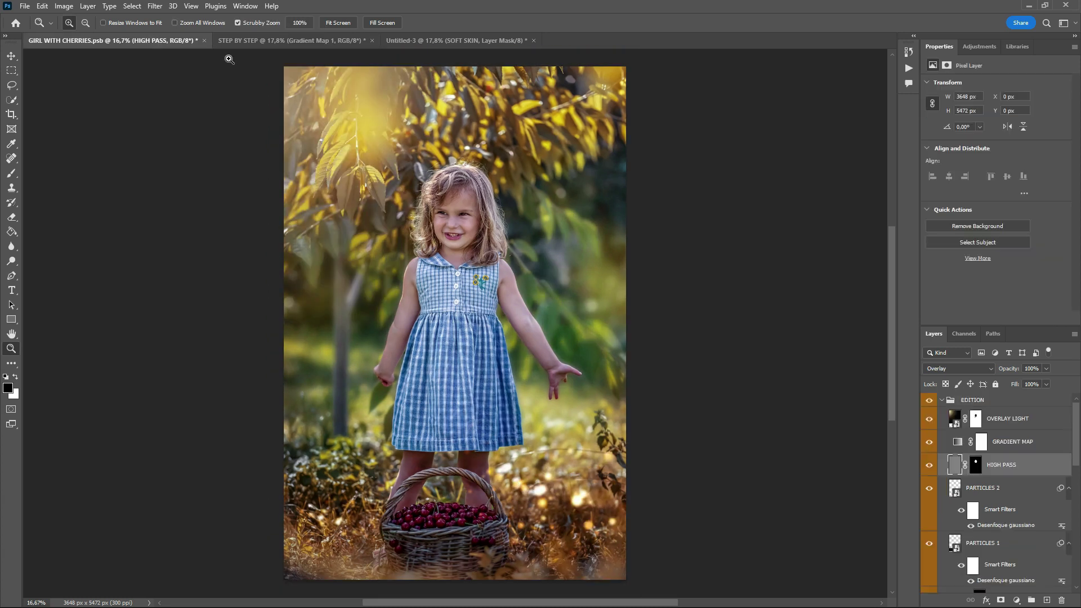
click(1026, 423)
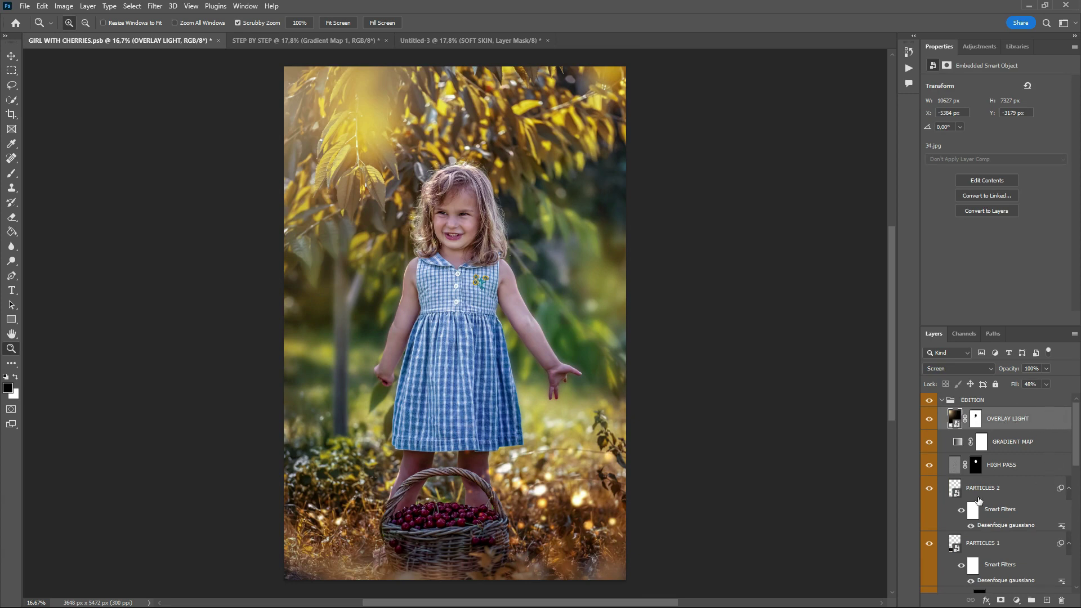
right_click(1036, 424)
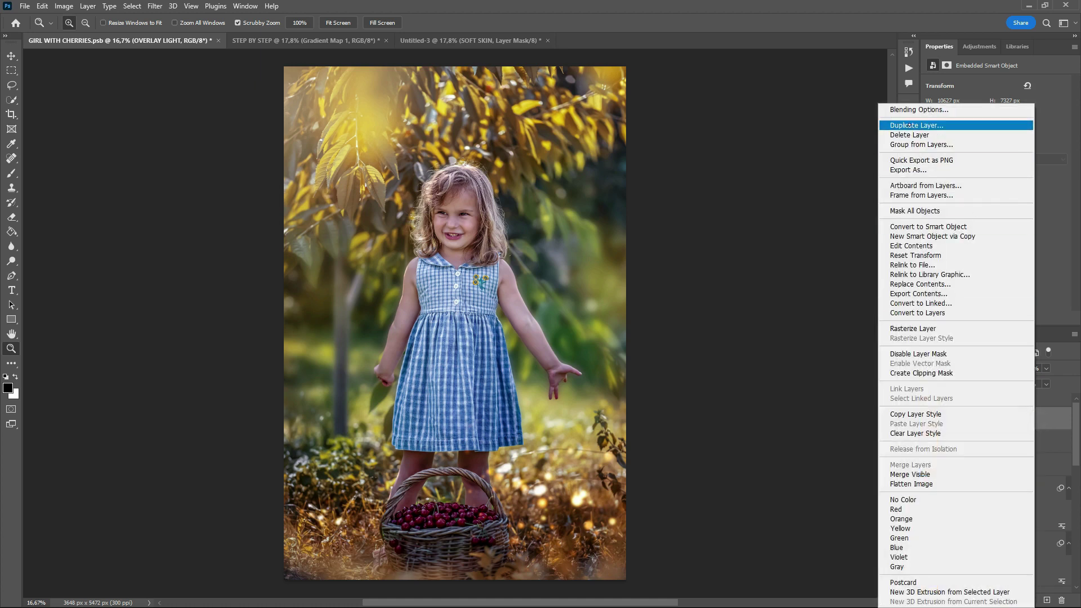
click(908, 125)
click(512, 216)
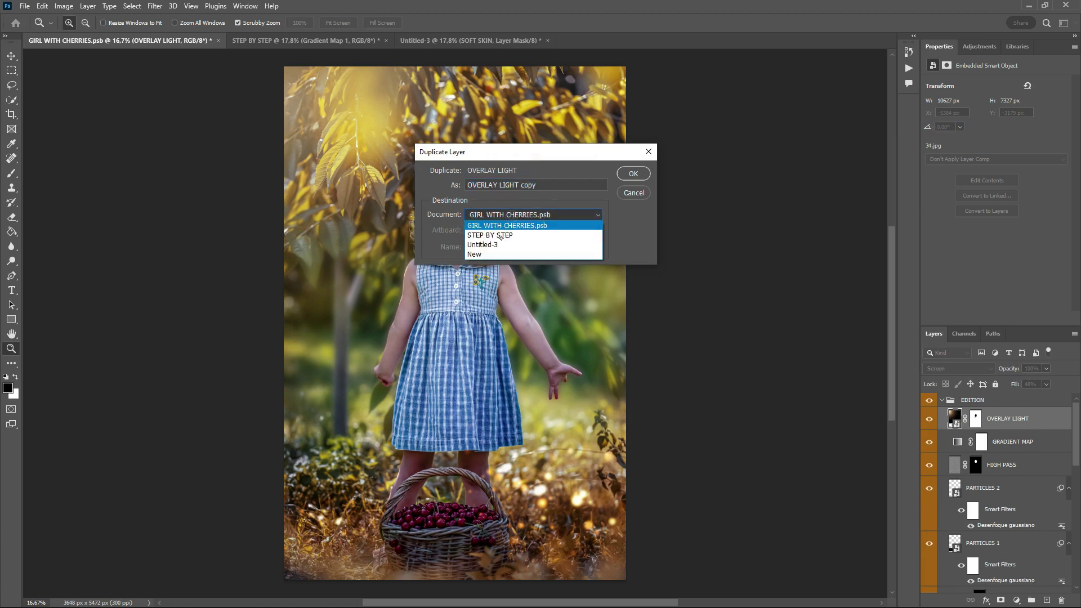
click(500, 236)
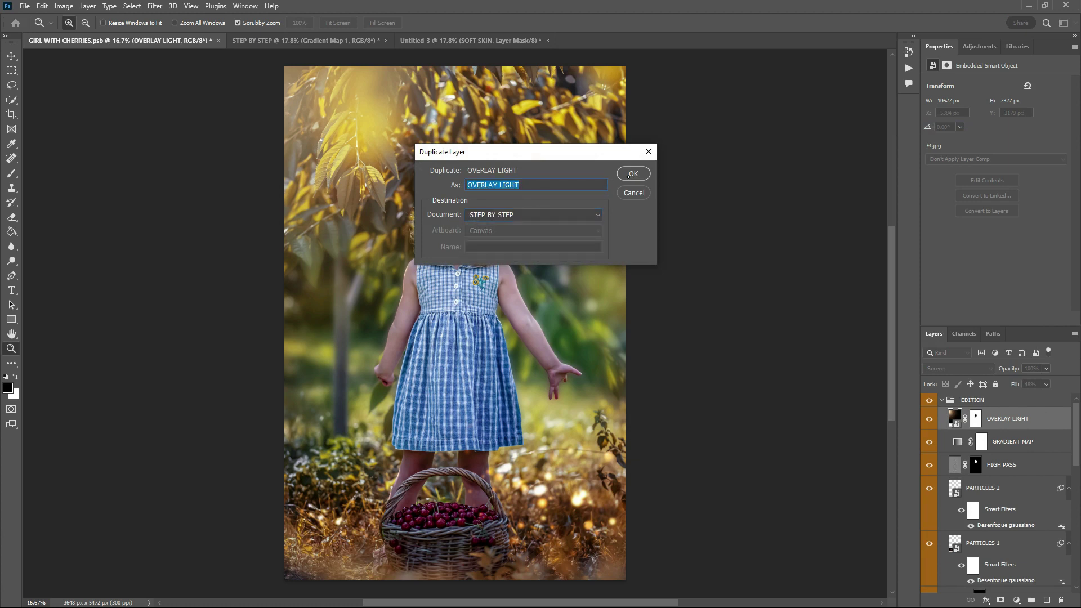
click(631, 174)
click(311, 40)
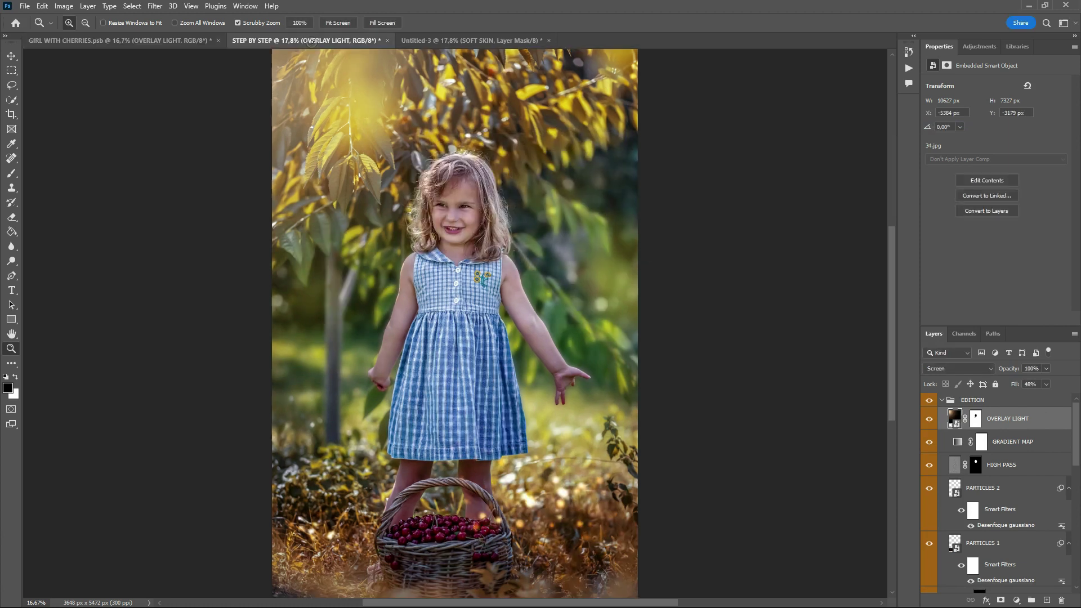
click(929, 406)
click(930, 405)
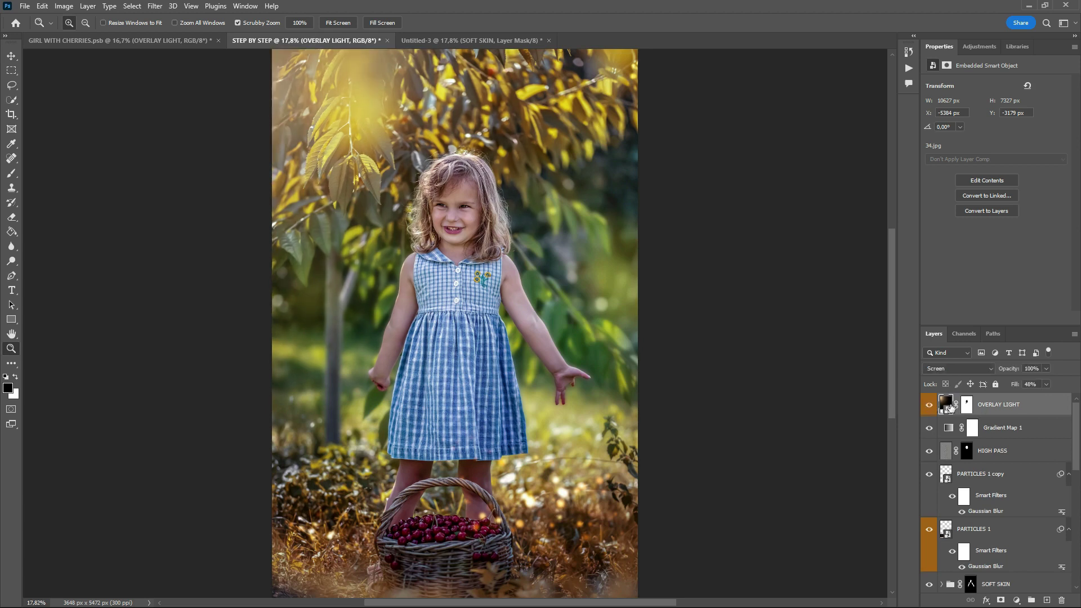
Step: Expose the raw OVERLAY LIGHT image by setting Normal blending and 100% fill and disabling its layer mask
click(951, 371)
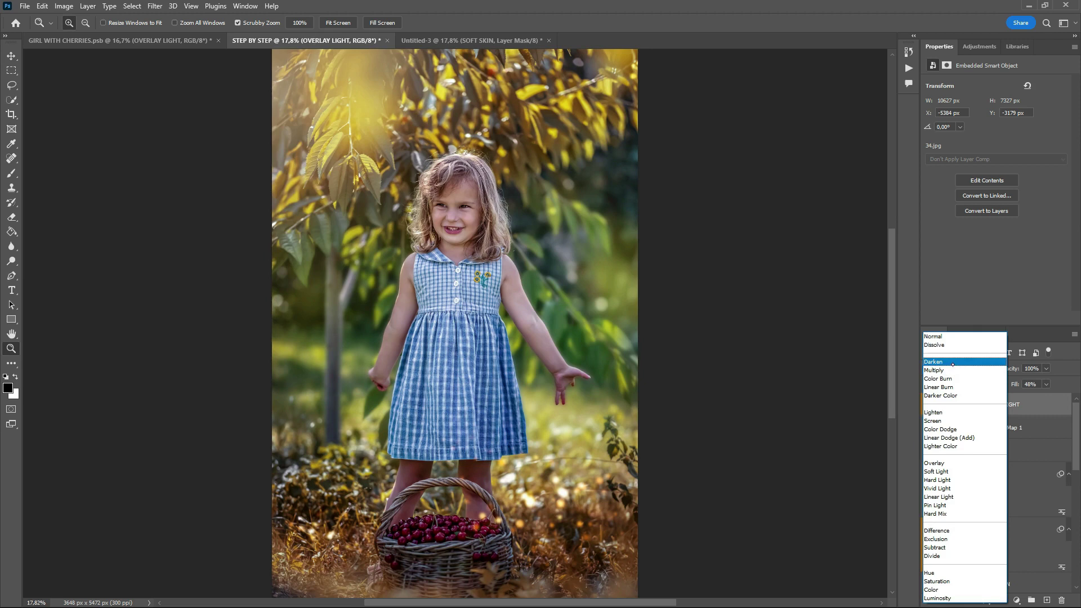
click(939, 335)
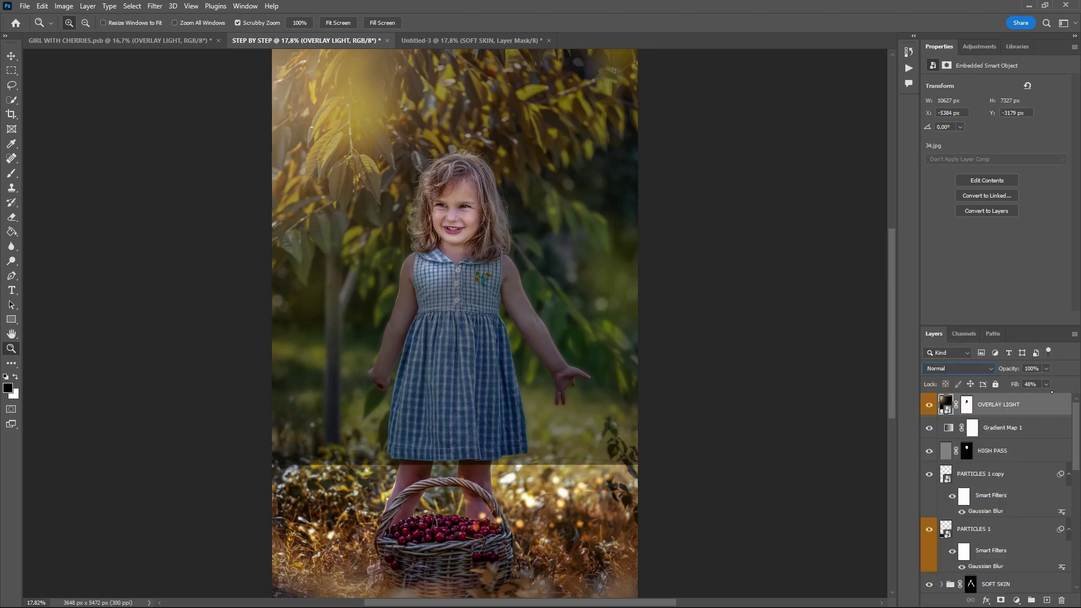
click(1046, 384)
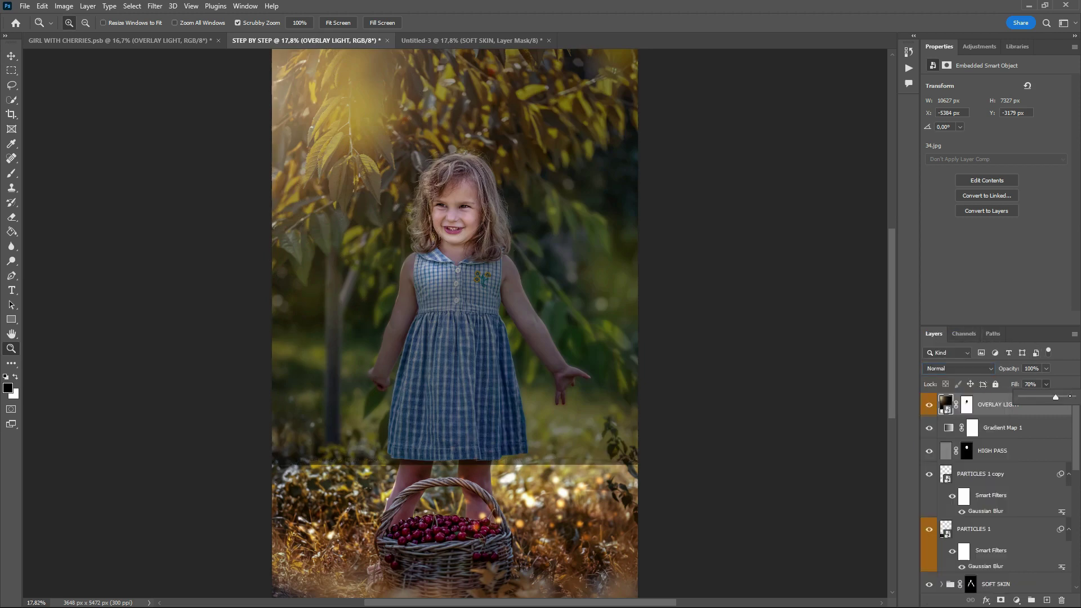
drag(1070, 396, 1079, 407)
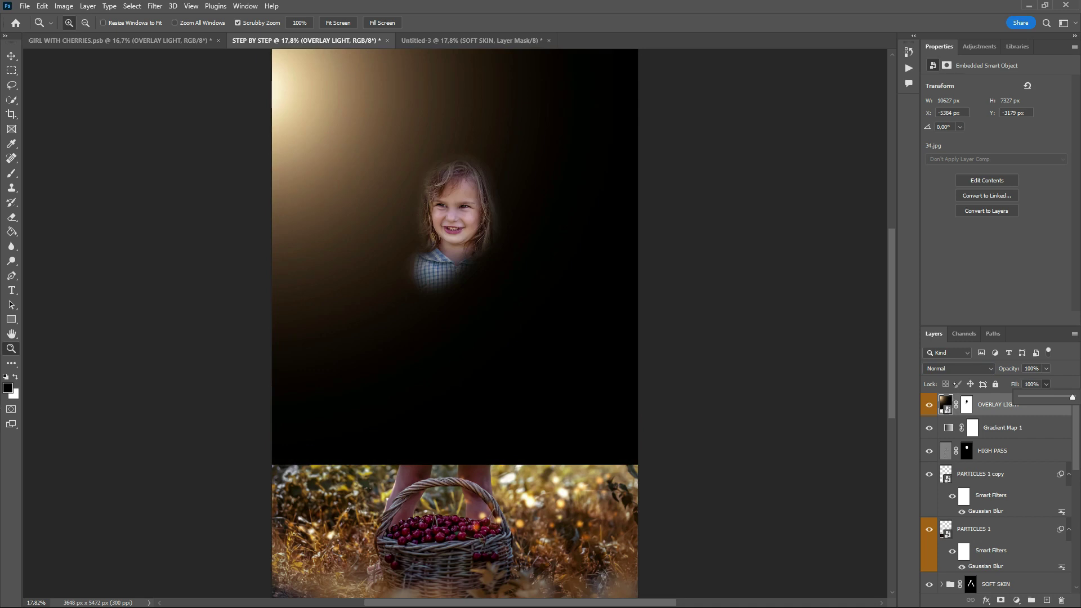
shift+click(966, 405)
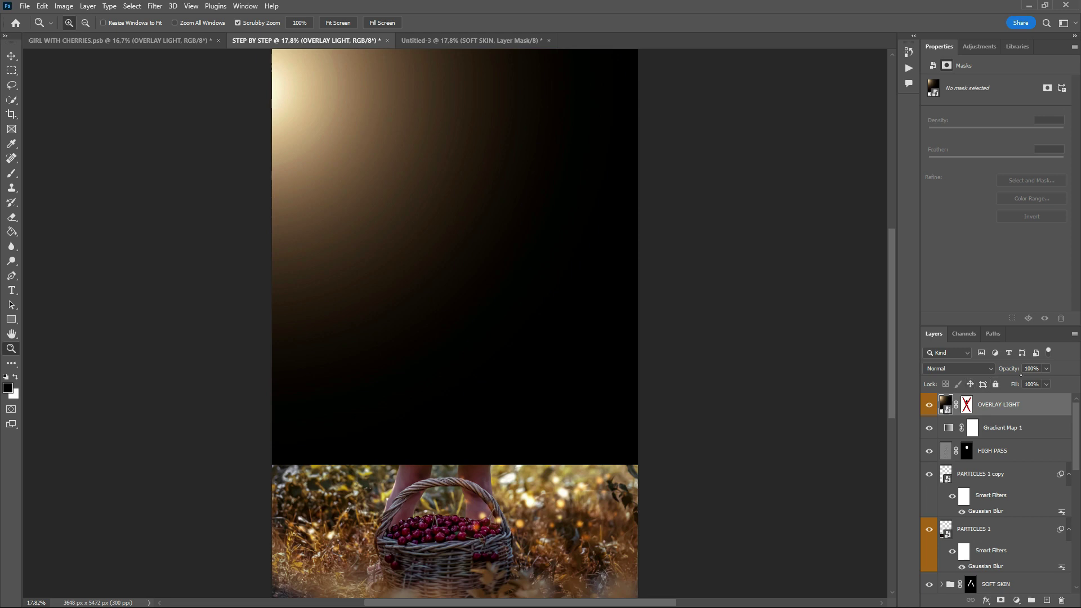
Step: Set the OVERLAY LIGHT layer's blend mode to Screen and its fill to 48%
click(958, 369)
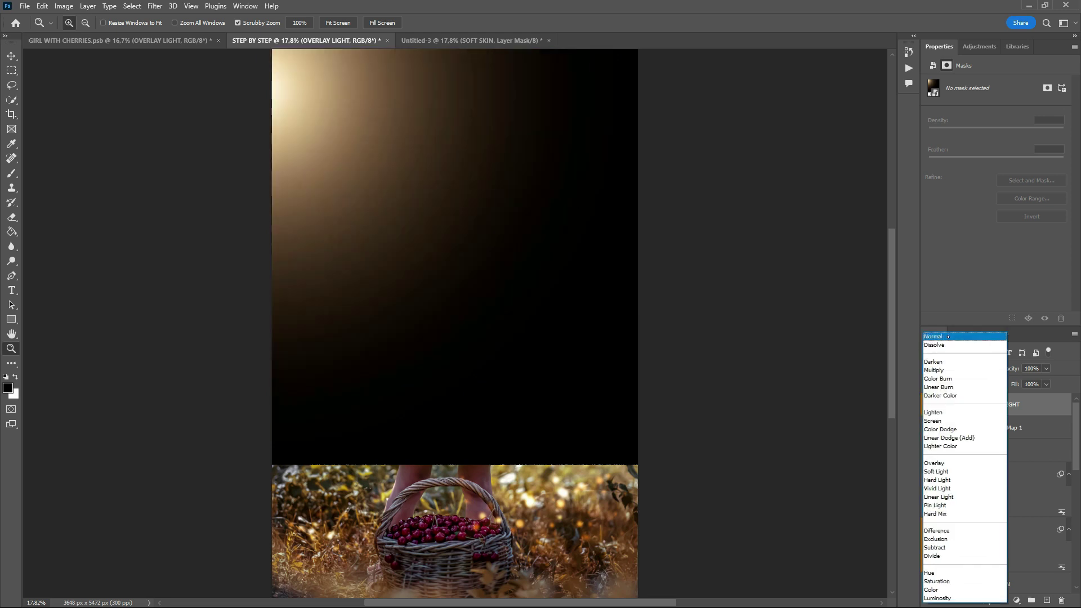
click(944, 421)
click(1047, 386)
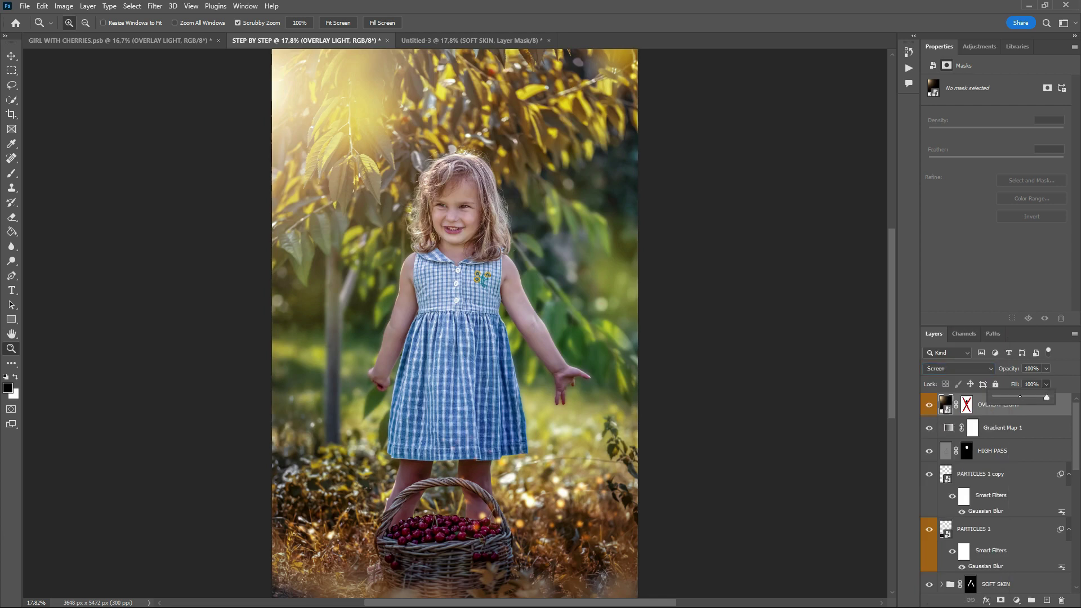
drag(1047, 397, 1019, 397)
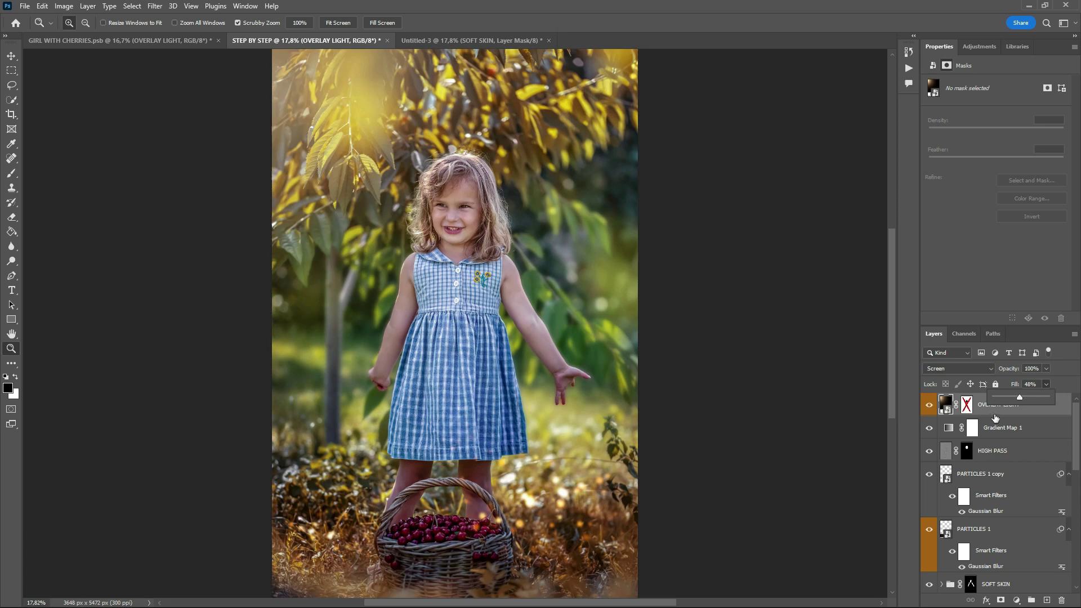
Step: Re-enable the OVERLAY LIGHT layer mask and compare the girl's face with and without it
click(967, 404)
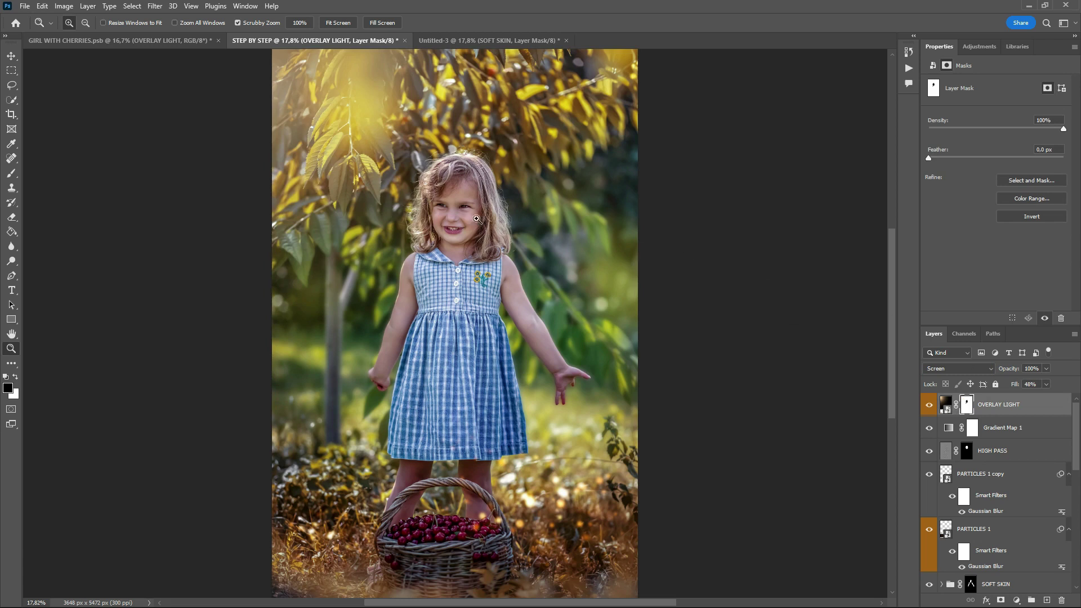
shift+click(967, 404)
shift+click(967, 404)
Step: Close the Properties tab group and group all layers from OVERLAY LIGHT down to Selective Color 1
click(1074, 47)
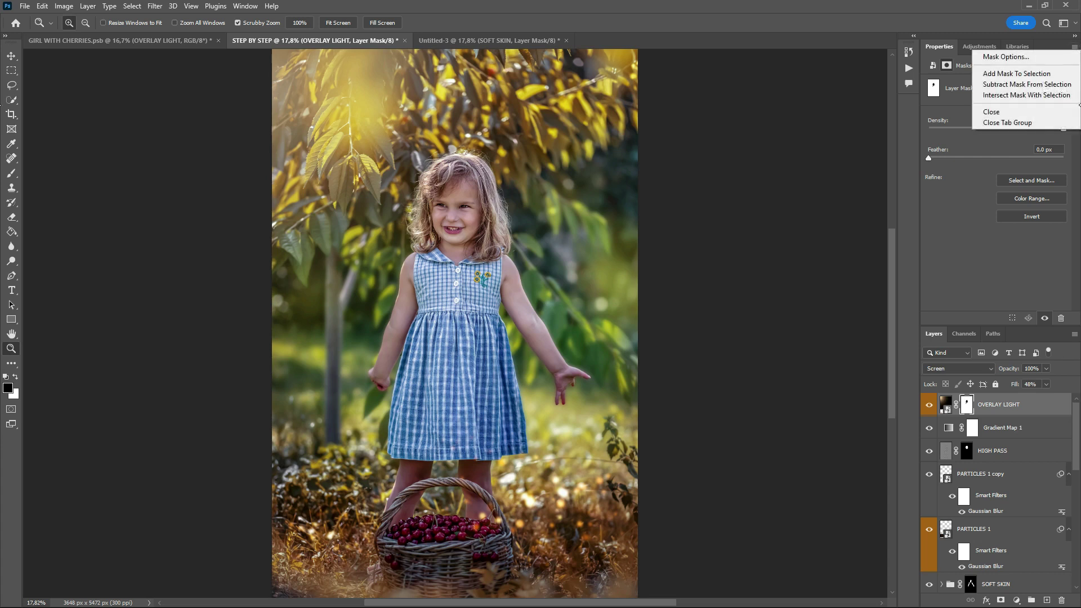
click(1028, 123)
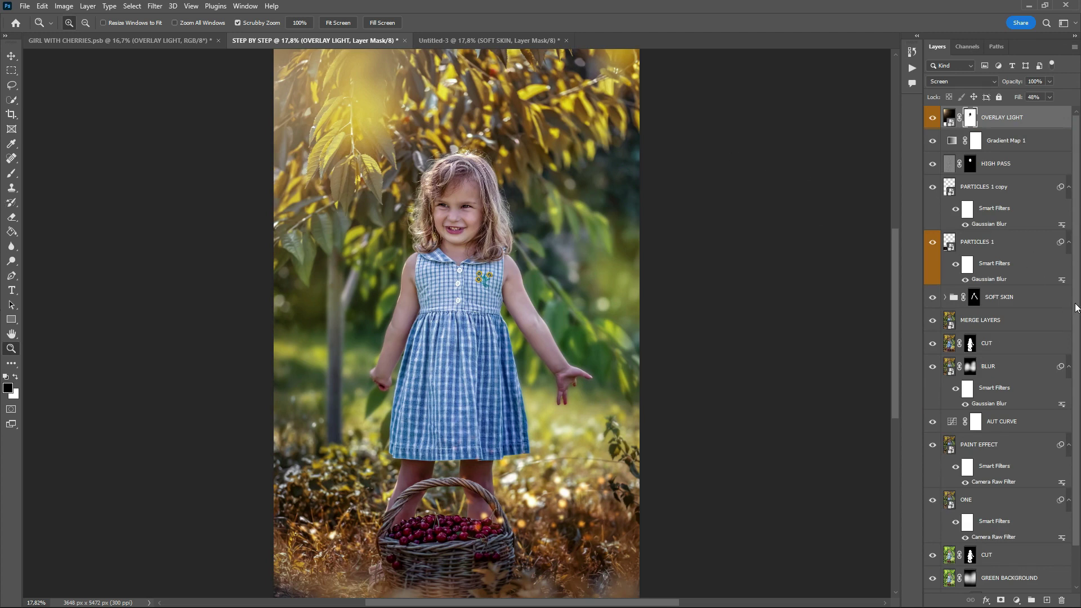
scroll(1077, 339, down, 2)
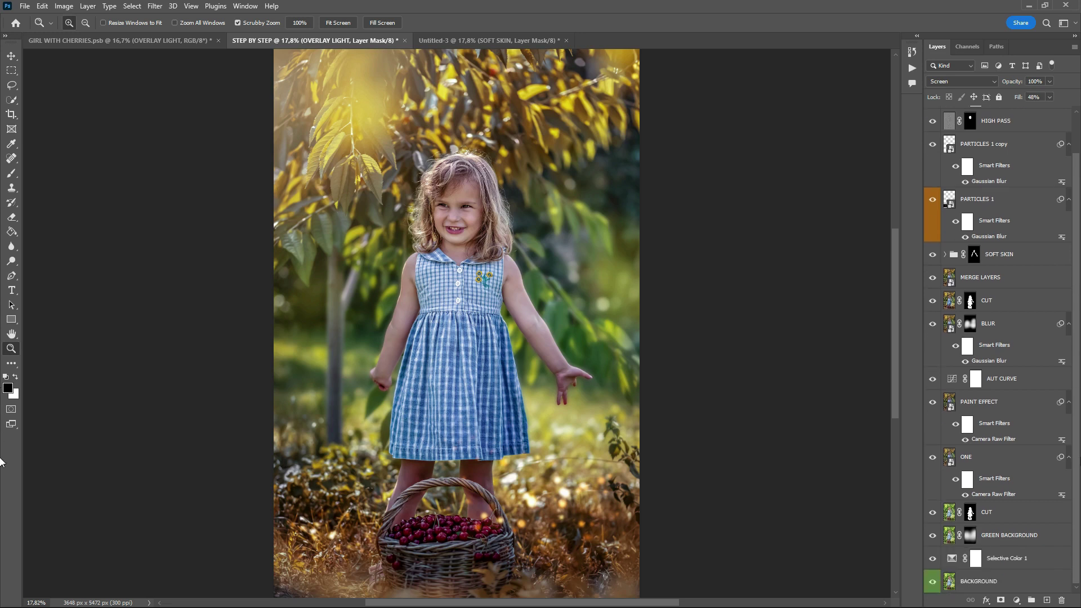
shift+click(1038, 558)
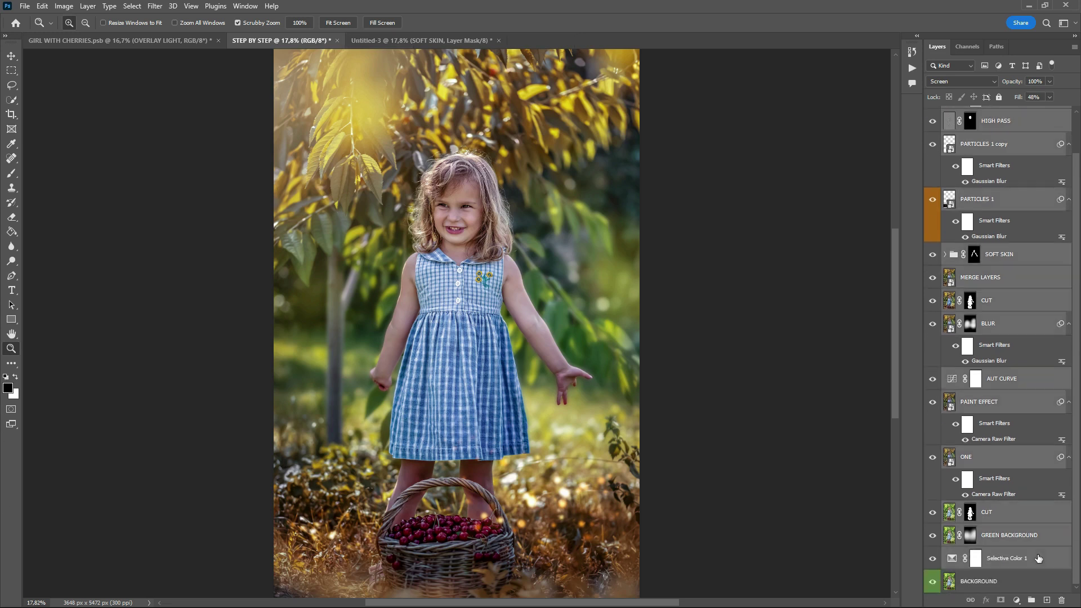
key(ctrl+g)
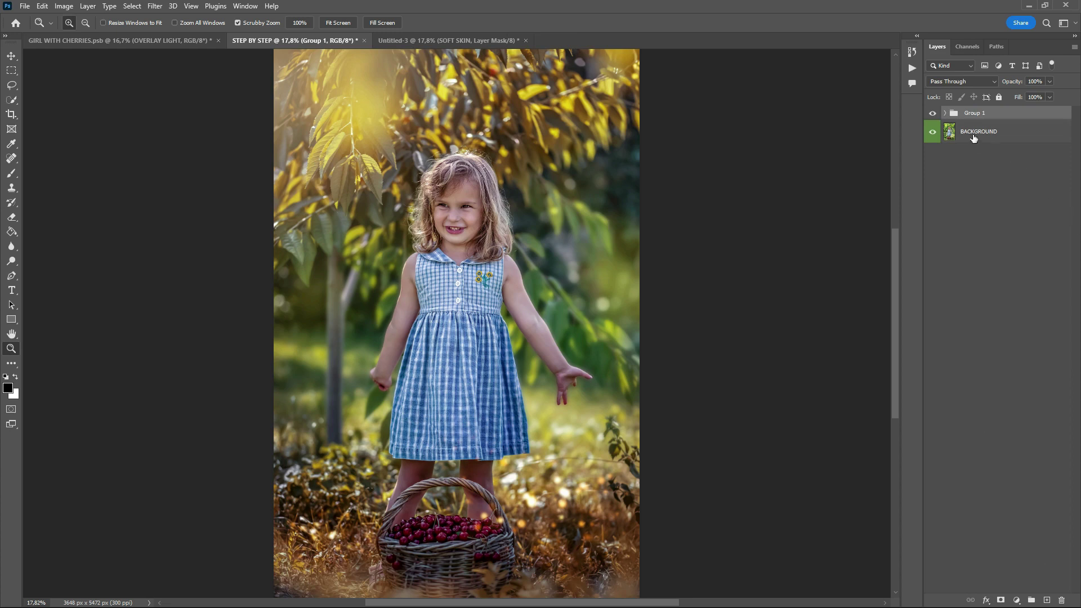
Step: Rename the new layer group as EDITION
double_click(976, 113)
text(r)
key(Return)
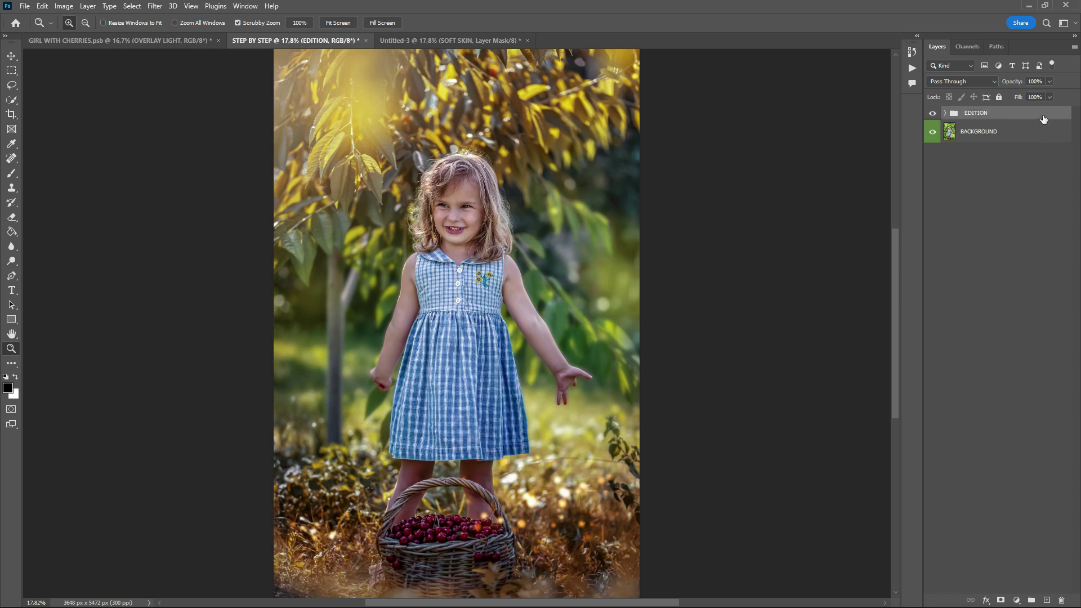
Step: Compare the finished edit with the original by toggling the EDITION group, and inspect the girl up close
click(932, 115)
click(932, 115)
click(932, 115)
click(932, 115)
click(464, 204)
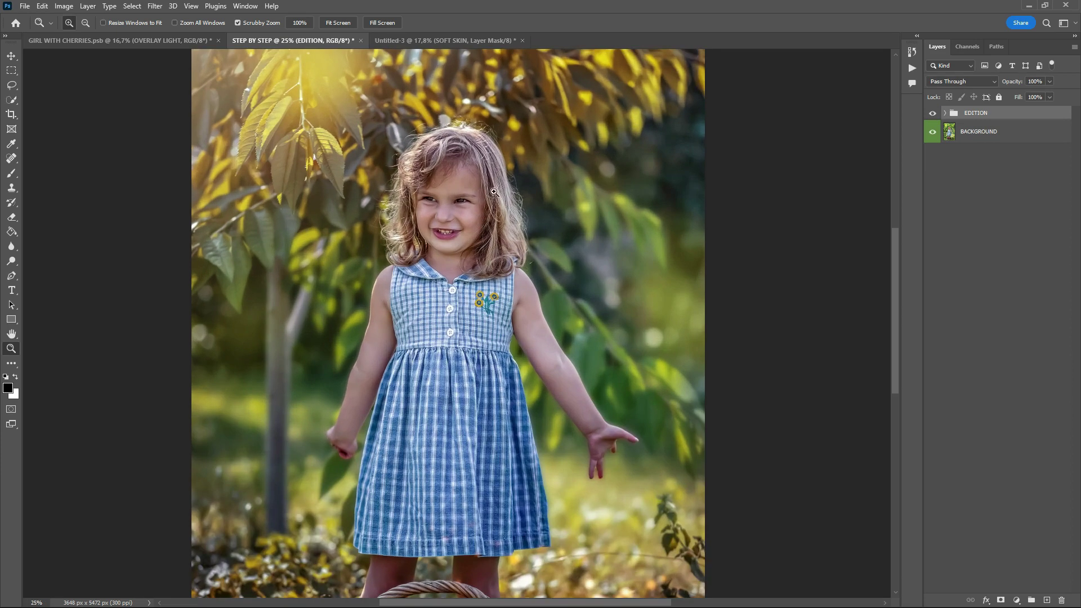
click(339, 20)
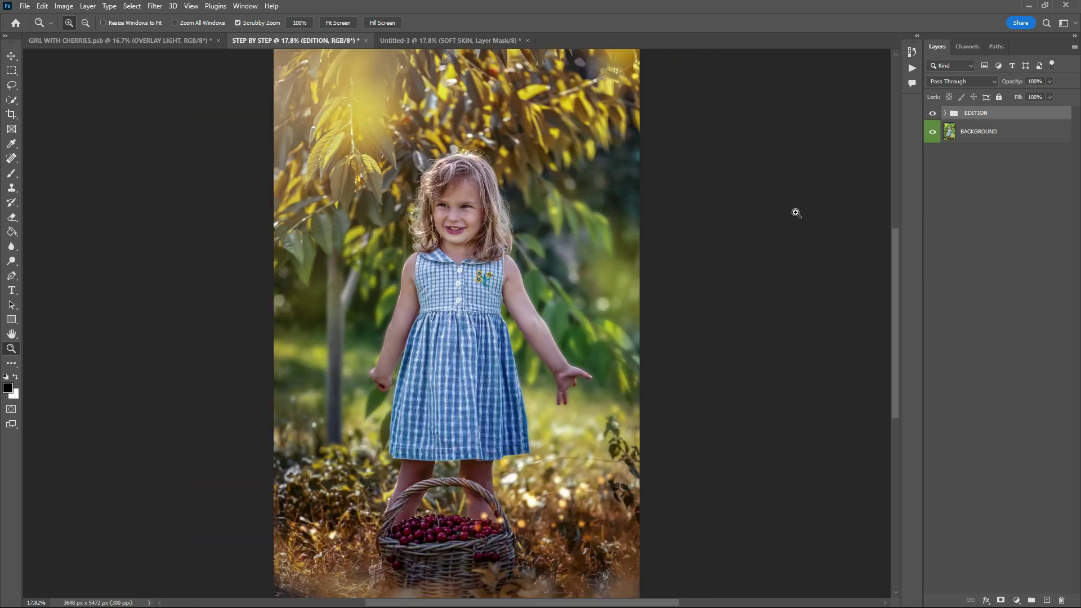
click(931, 114)
click(932, 115)
click(931, 114)
click(931, 114)
click(931, 114)
click(931, 114)
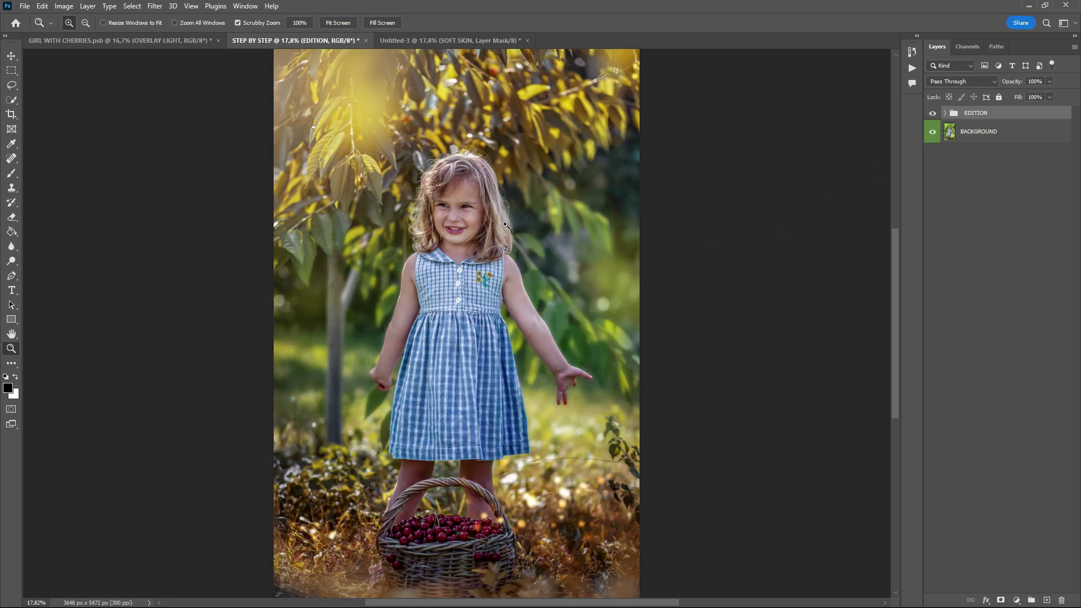